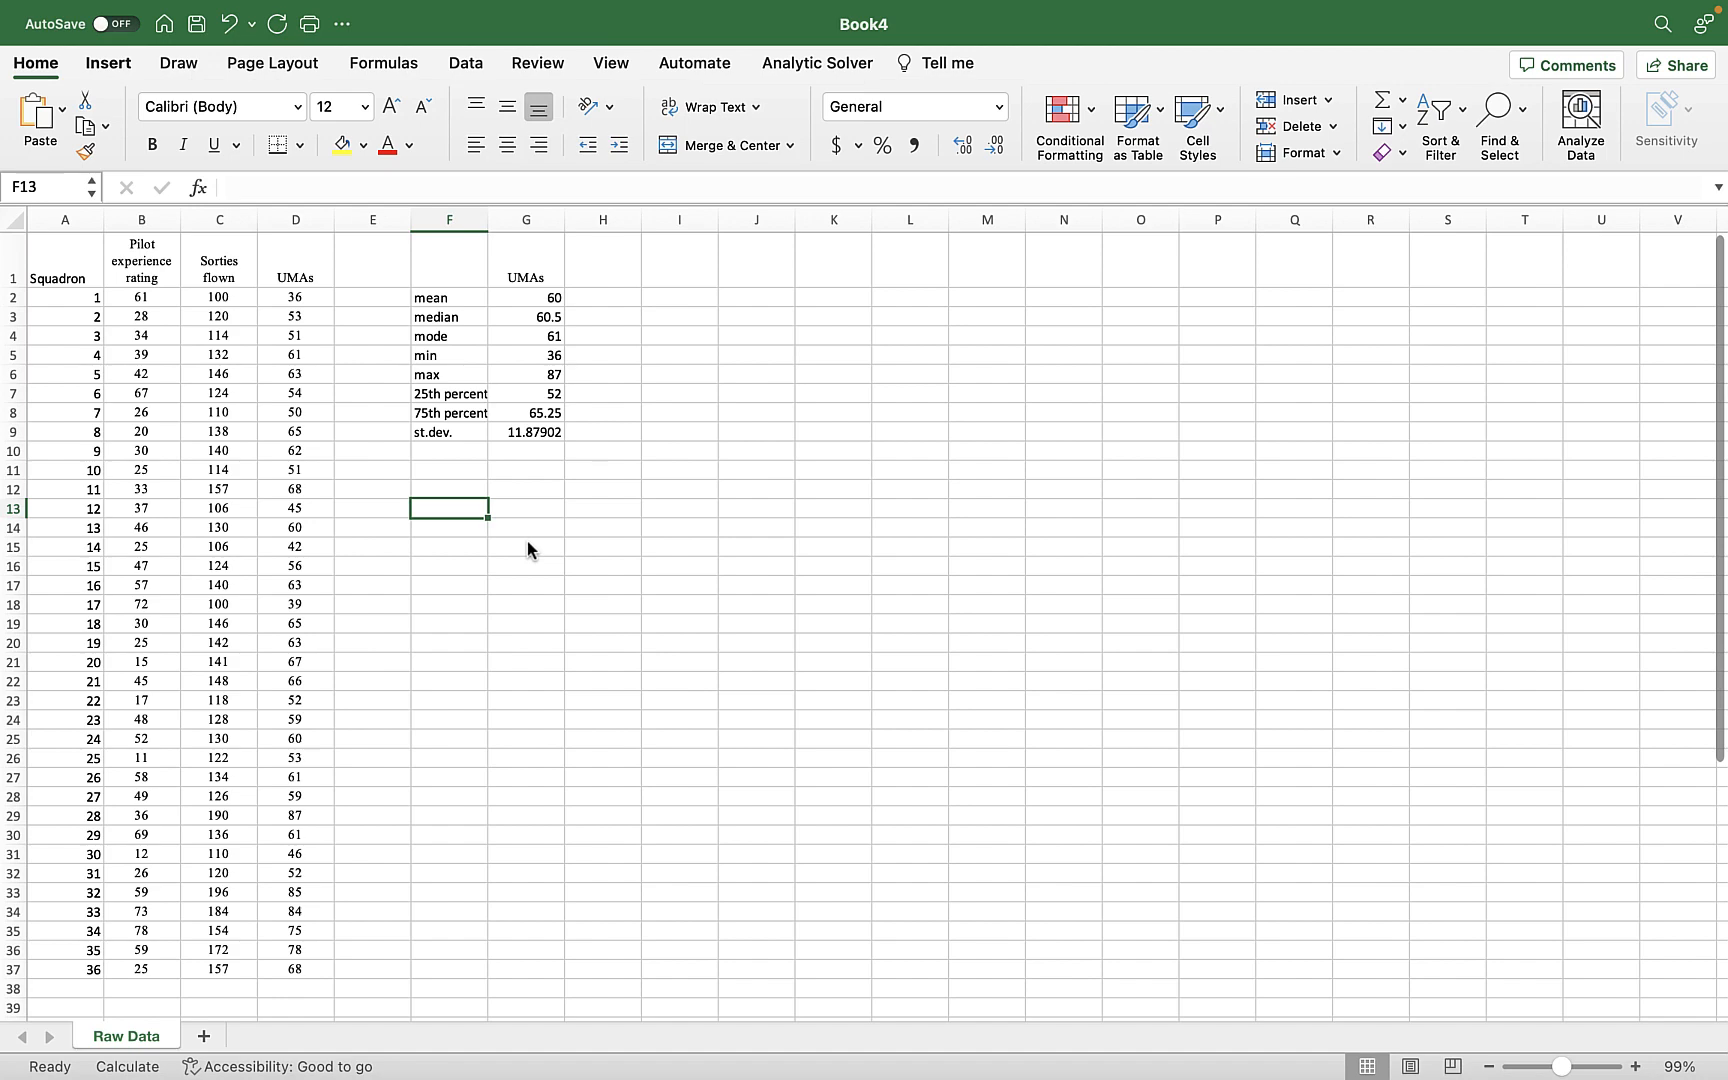
Enter the header "UMA Bins" in cell J1.
{"action": "left_click", "coordinate": [765, 262]}
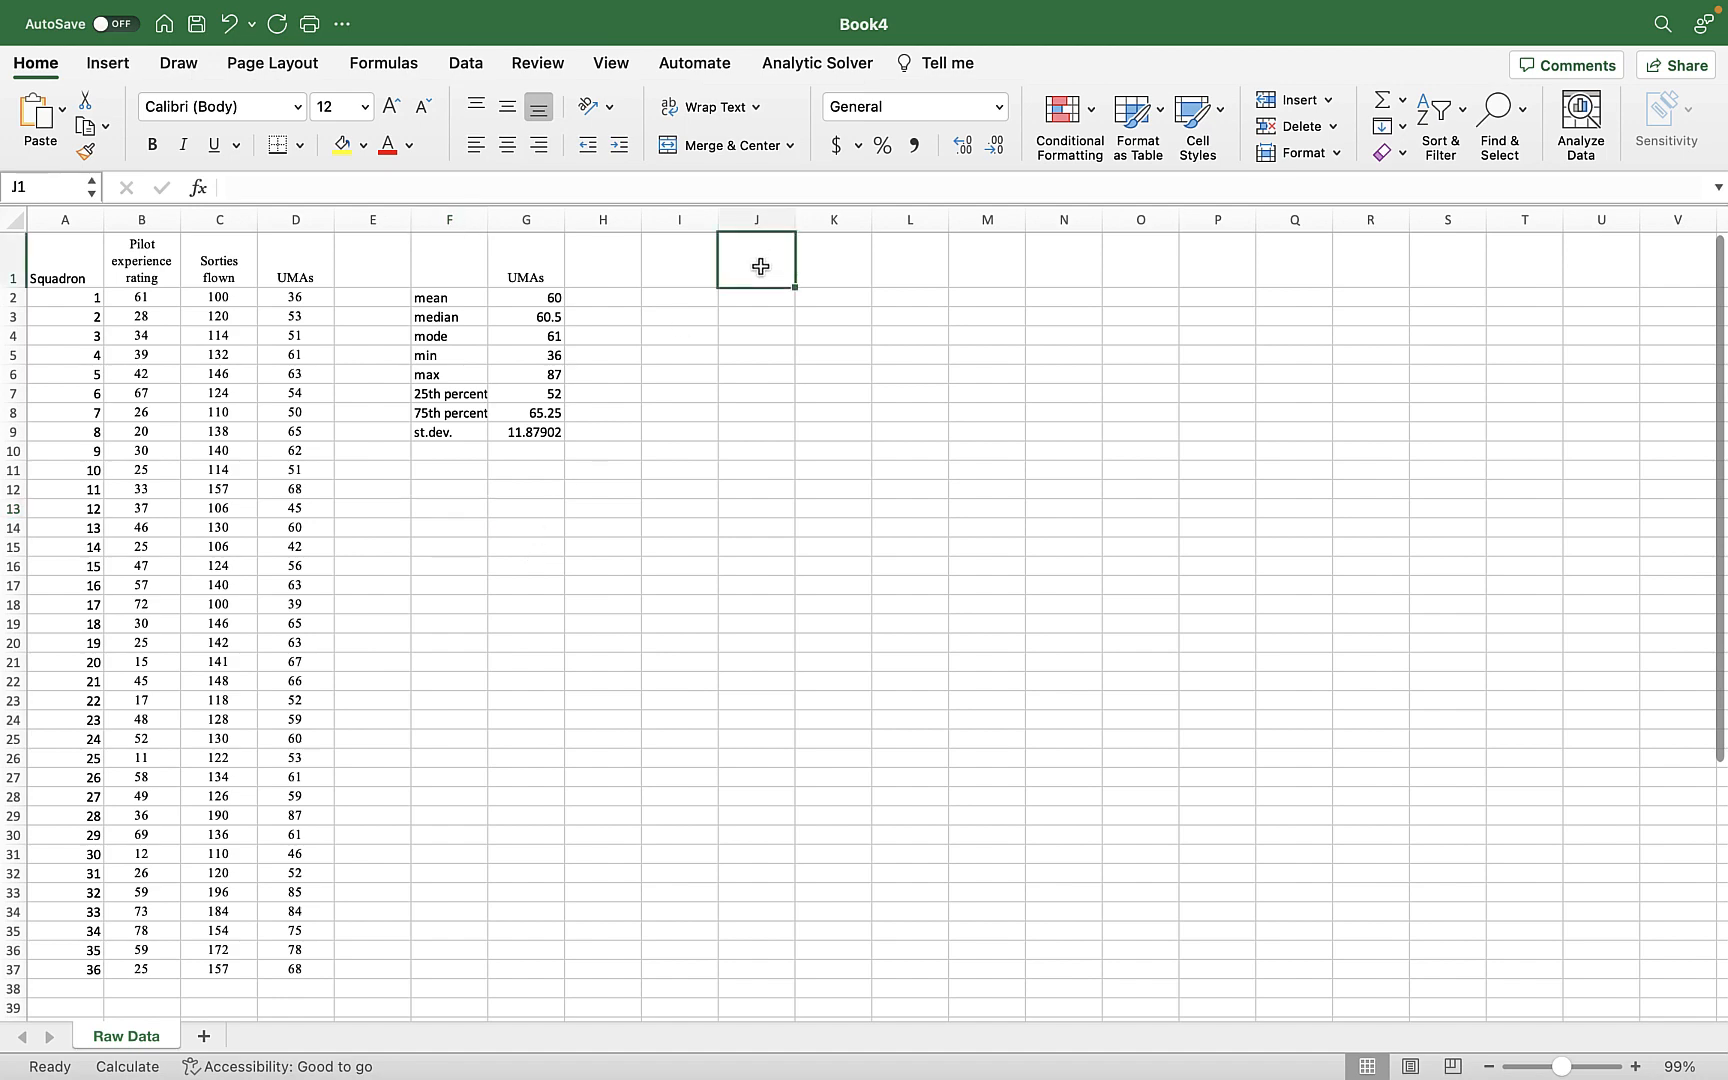
{"action": "type", "text": "UM"}
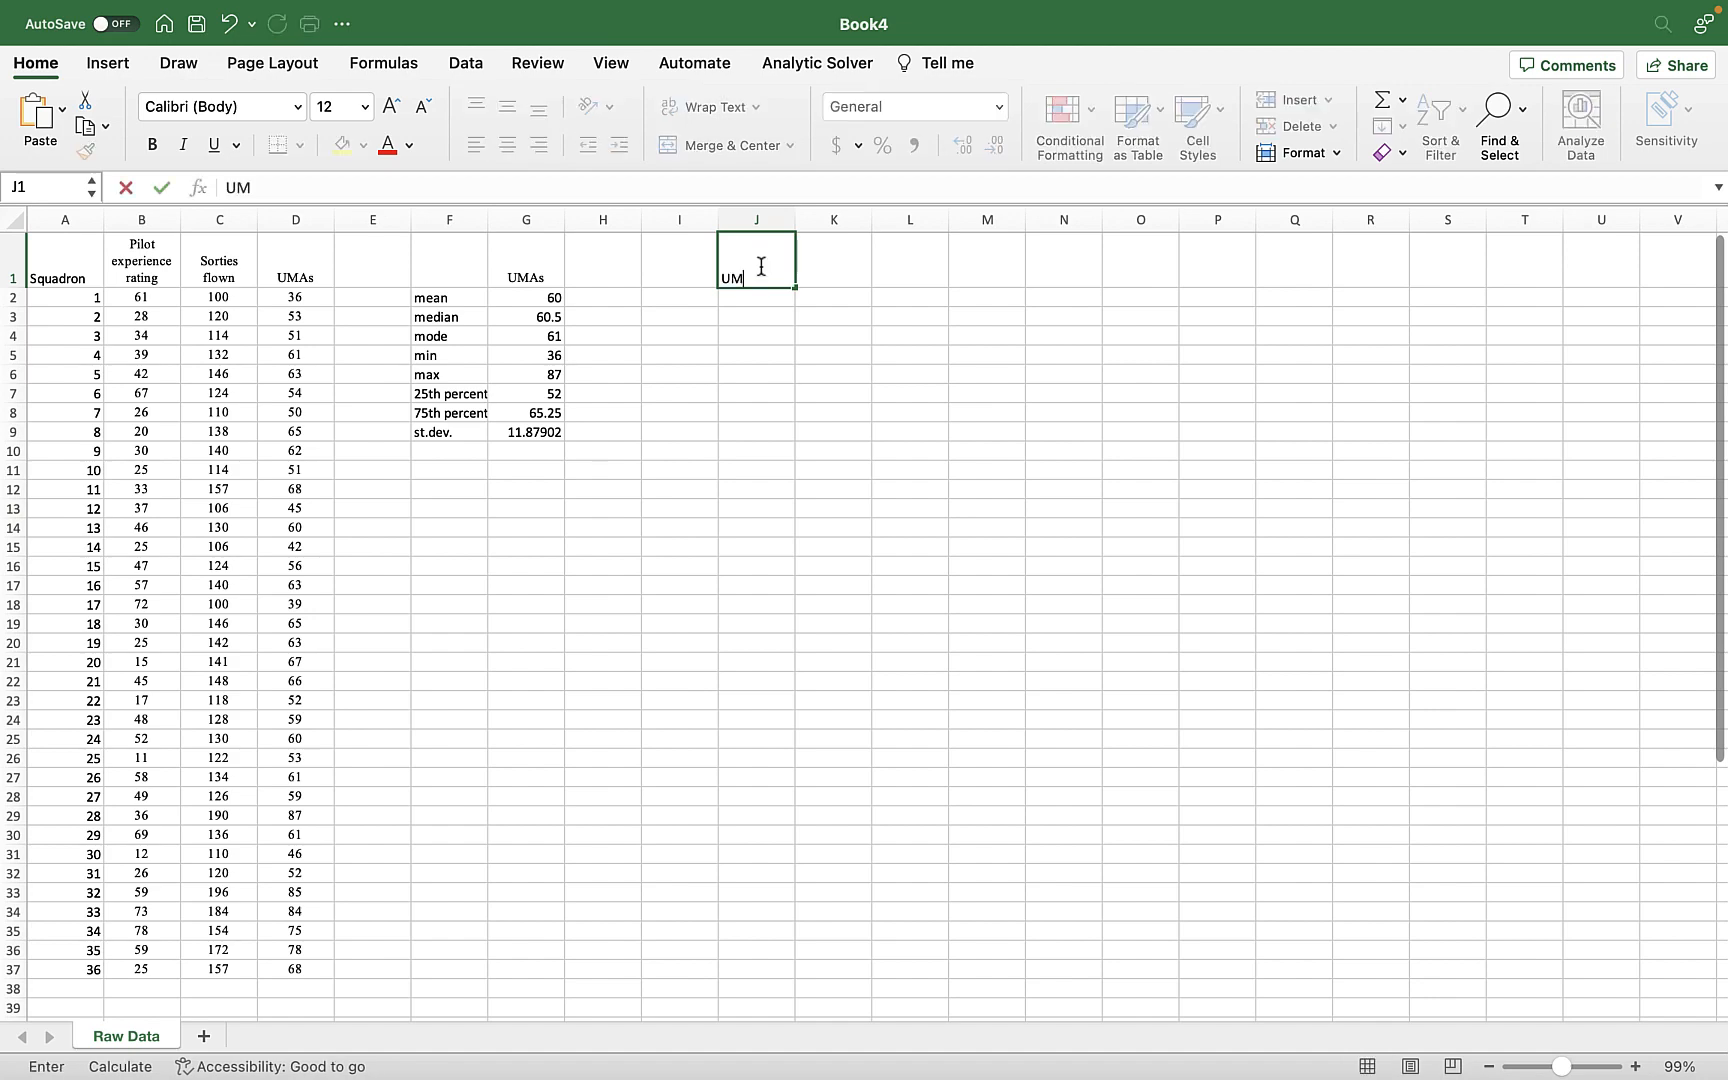
{"action": "type", "text": "A Bins"}
{"action": "key", "text": "Return"}
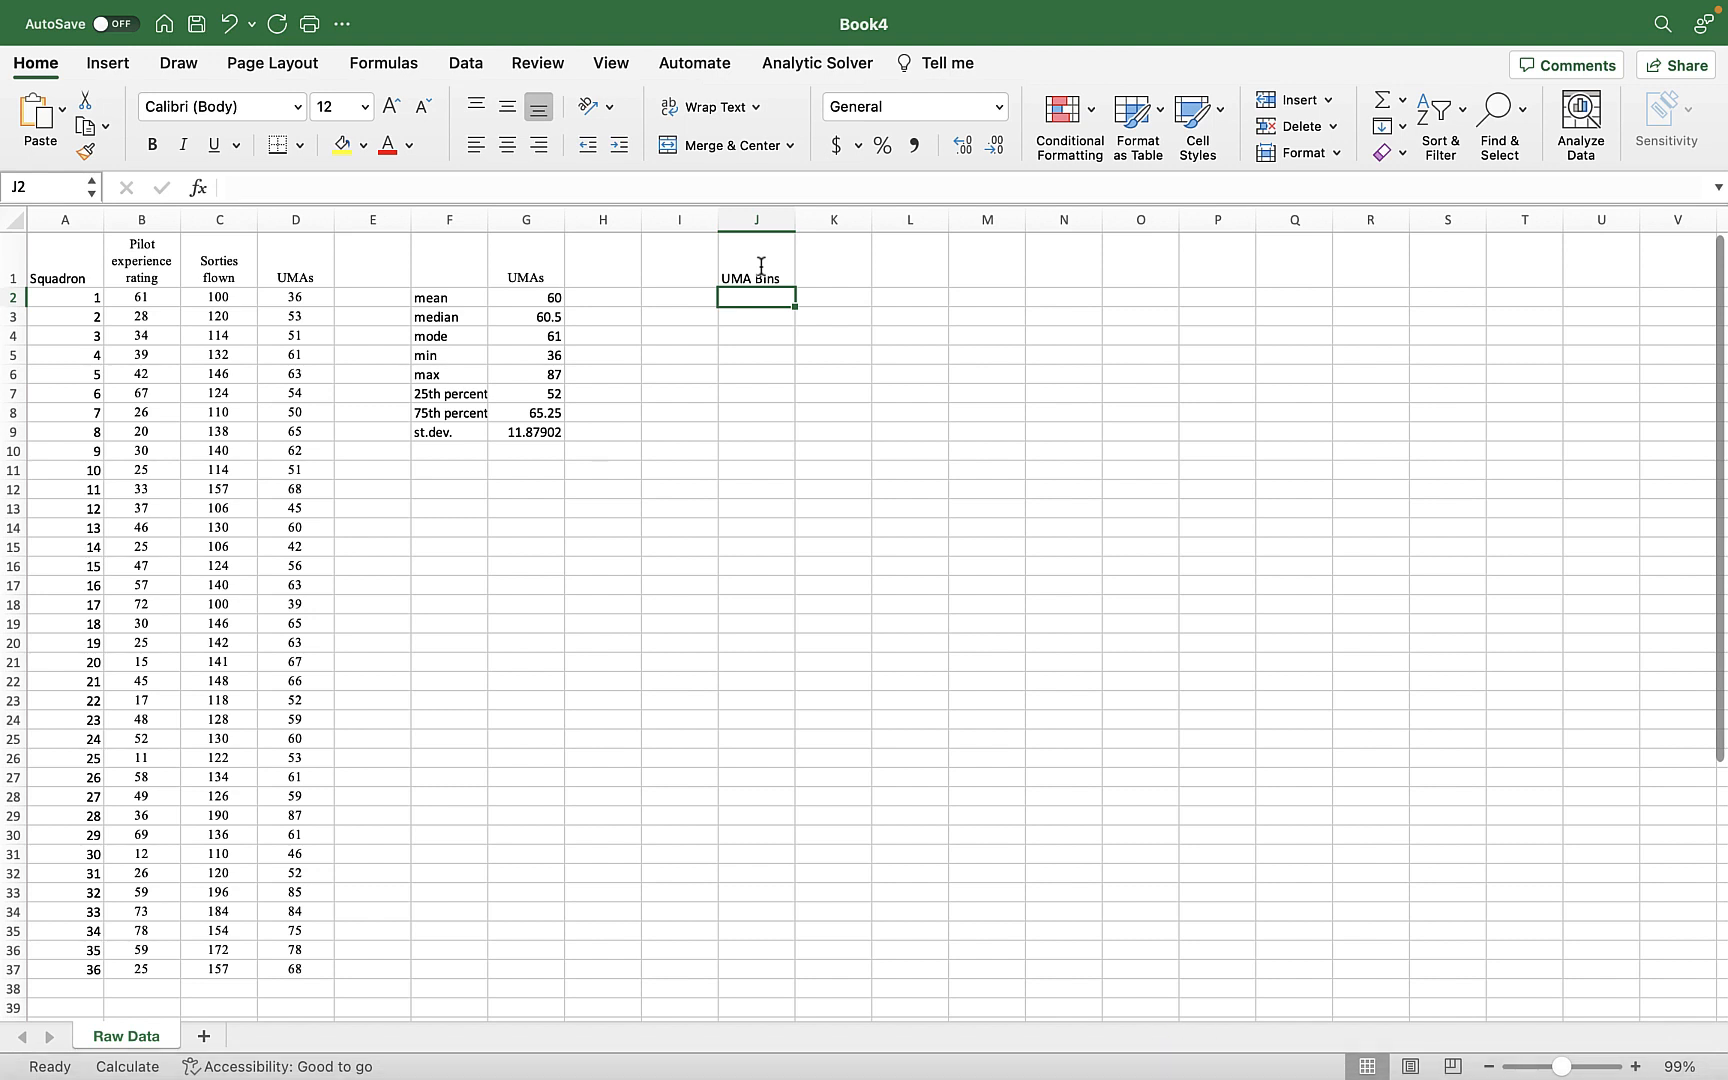
Enter 40 and 45 under the UMA Bins header and extend the series down to 90 in J2:J12.
{"action": "type", "text": "40"}
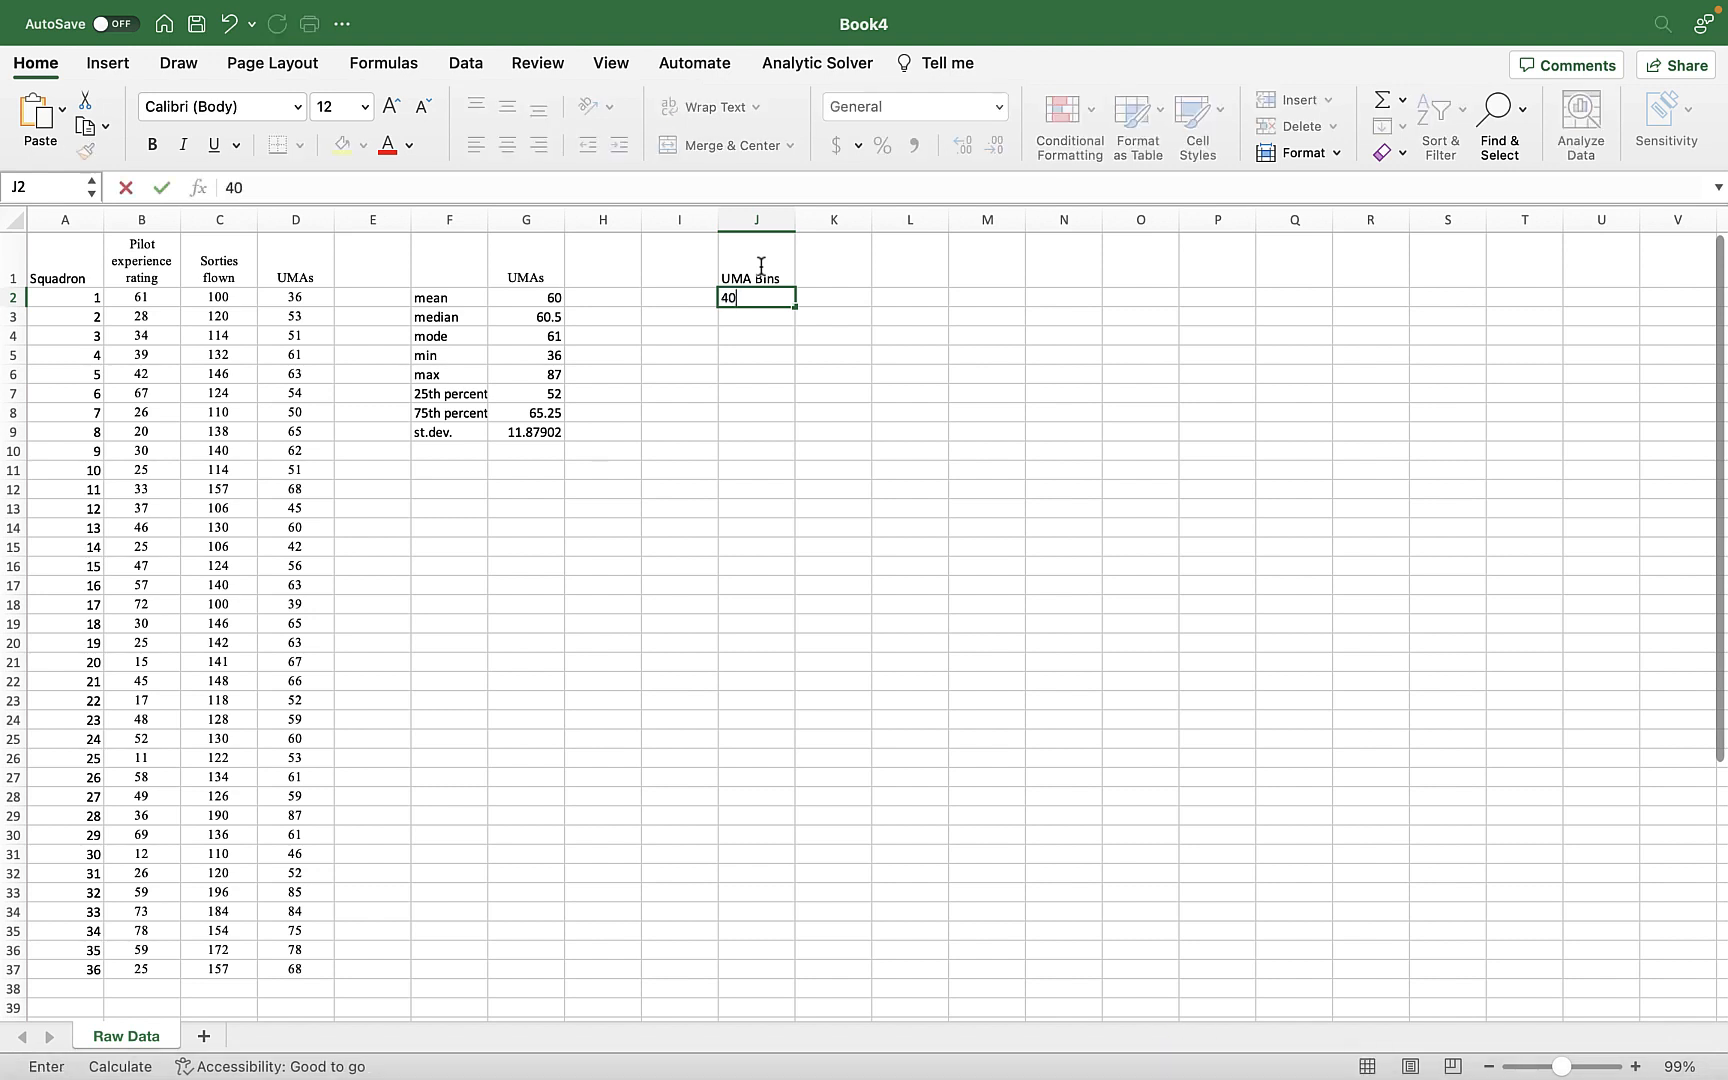
{"action": "key", "text": "Return"}
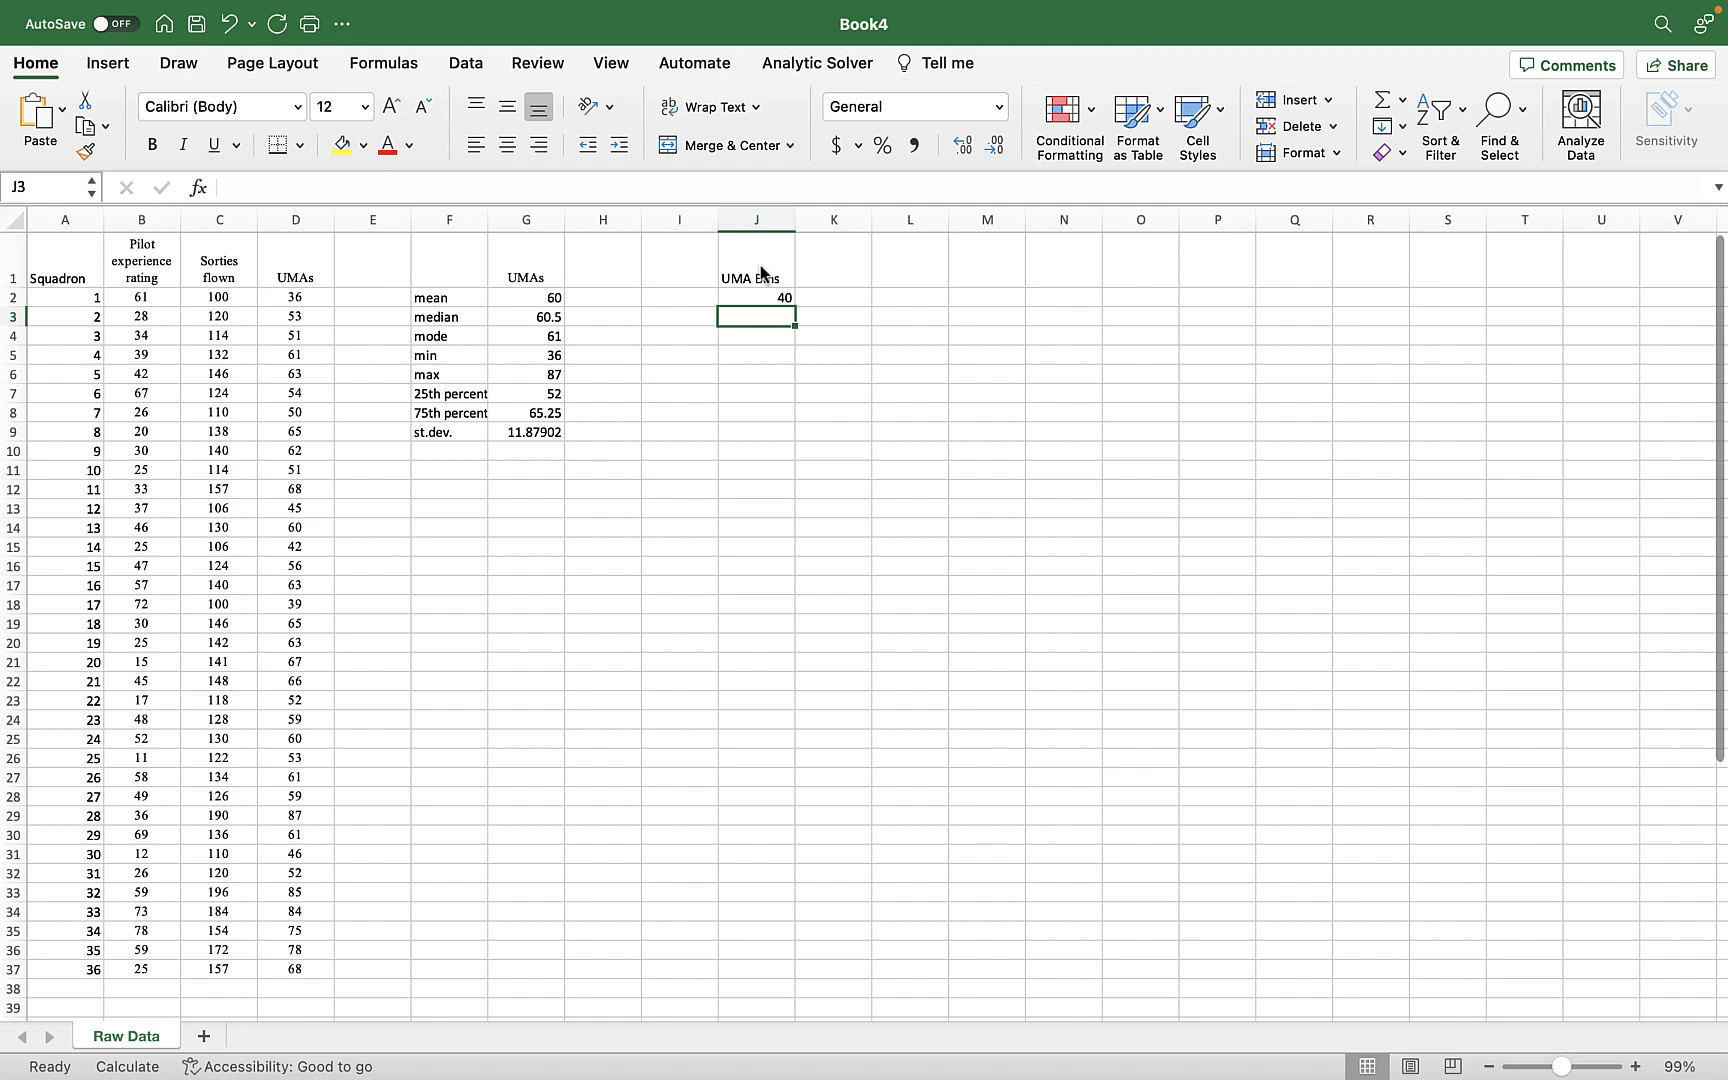
{"action": "type", "text": "45"}
{"action": "key", "text": "Return"}
{"action": "left_click", "coordinate": [781, 302]}
{"action": "left_click_drag", "start_coordinate": [781, 302], "coordinate": [790, 318]}
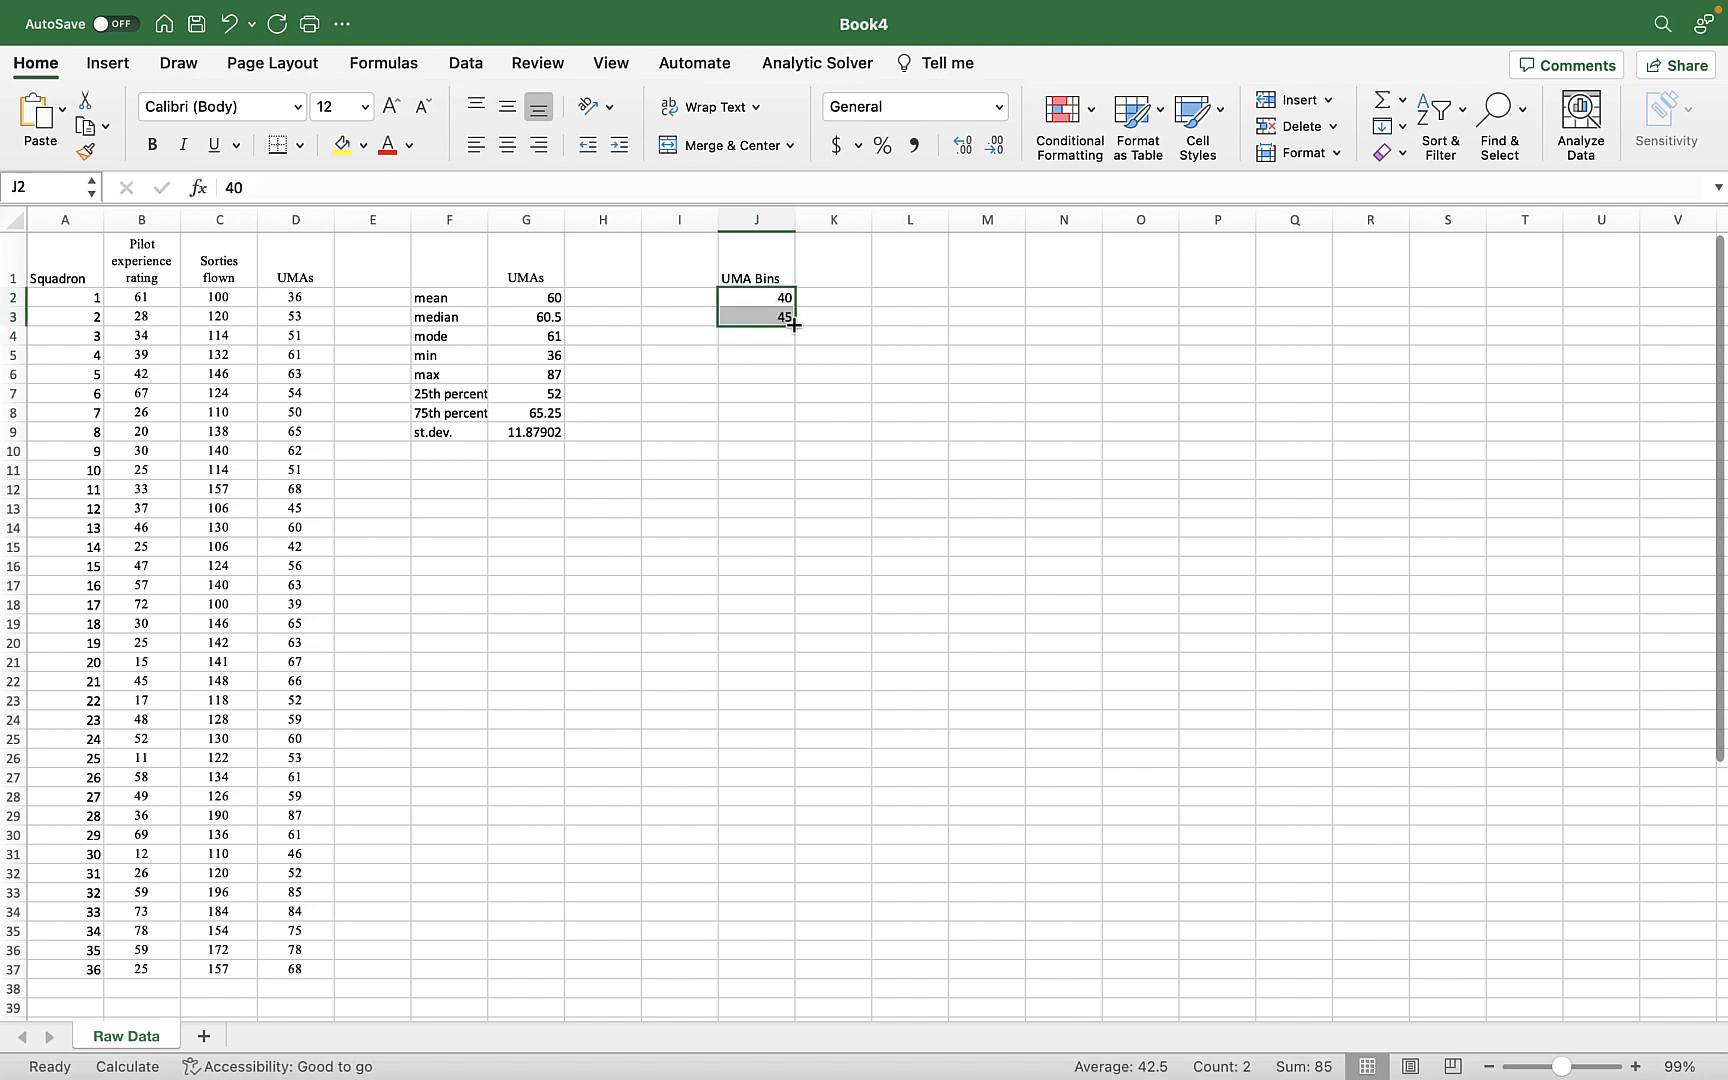
{"action": "left_click", "coordinate": [794, 325]}
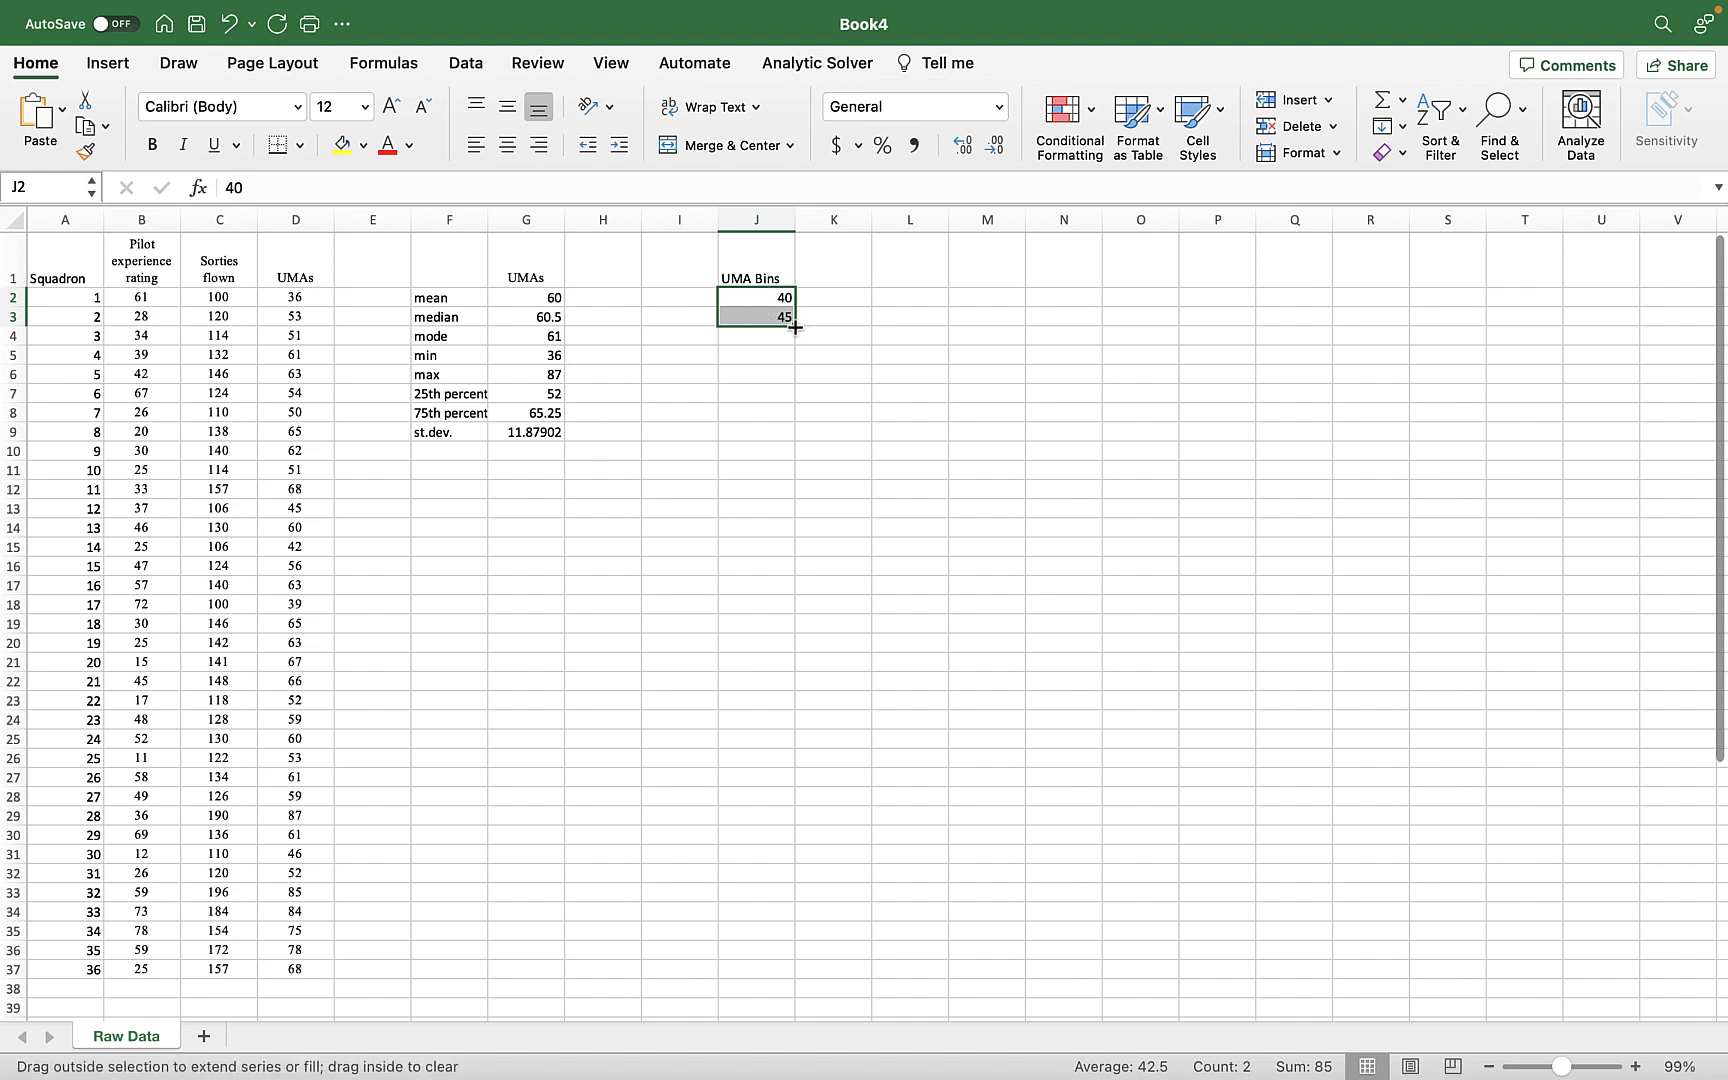
{"action": "left_click_drag", "start_coordinate": [795, 327], "coordinate": [796, 500]}
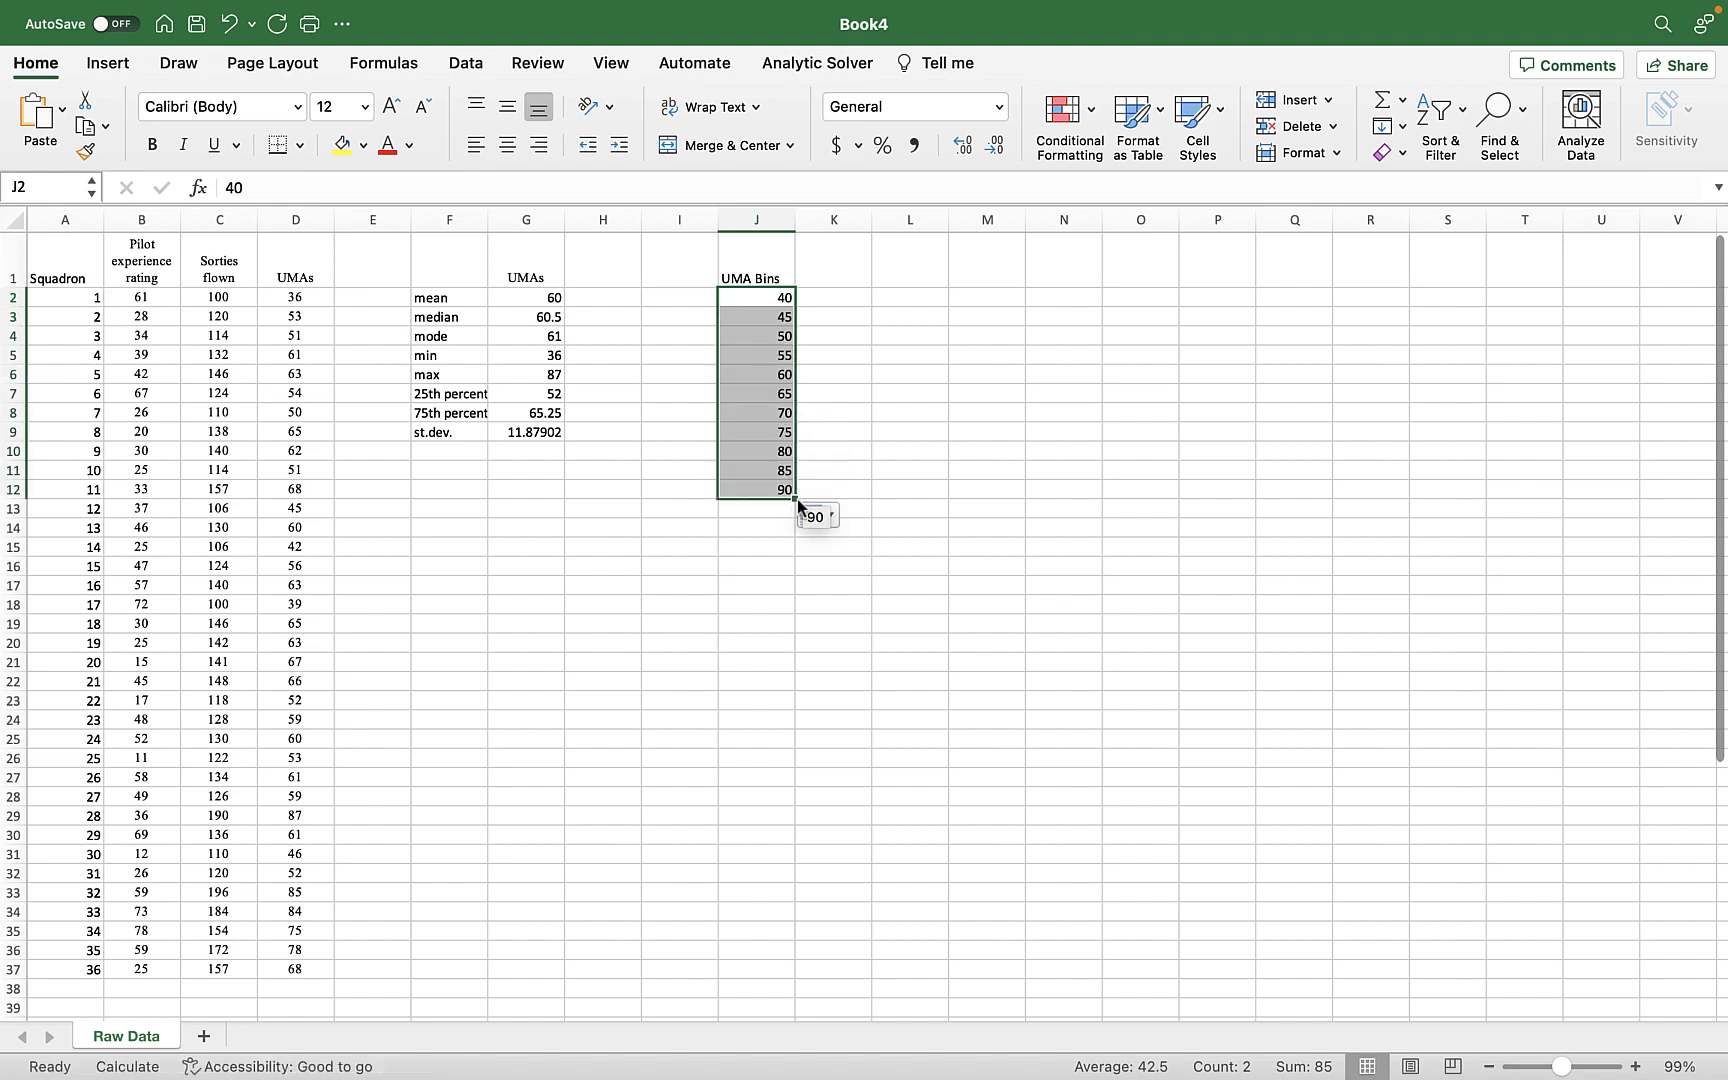
Enter the header "UMA Bins 2" in cell K1.
{"action": "left_click", "coordinate": [845, 279]}
{"action": "type", "text": "U"}
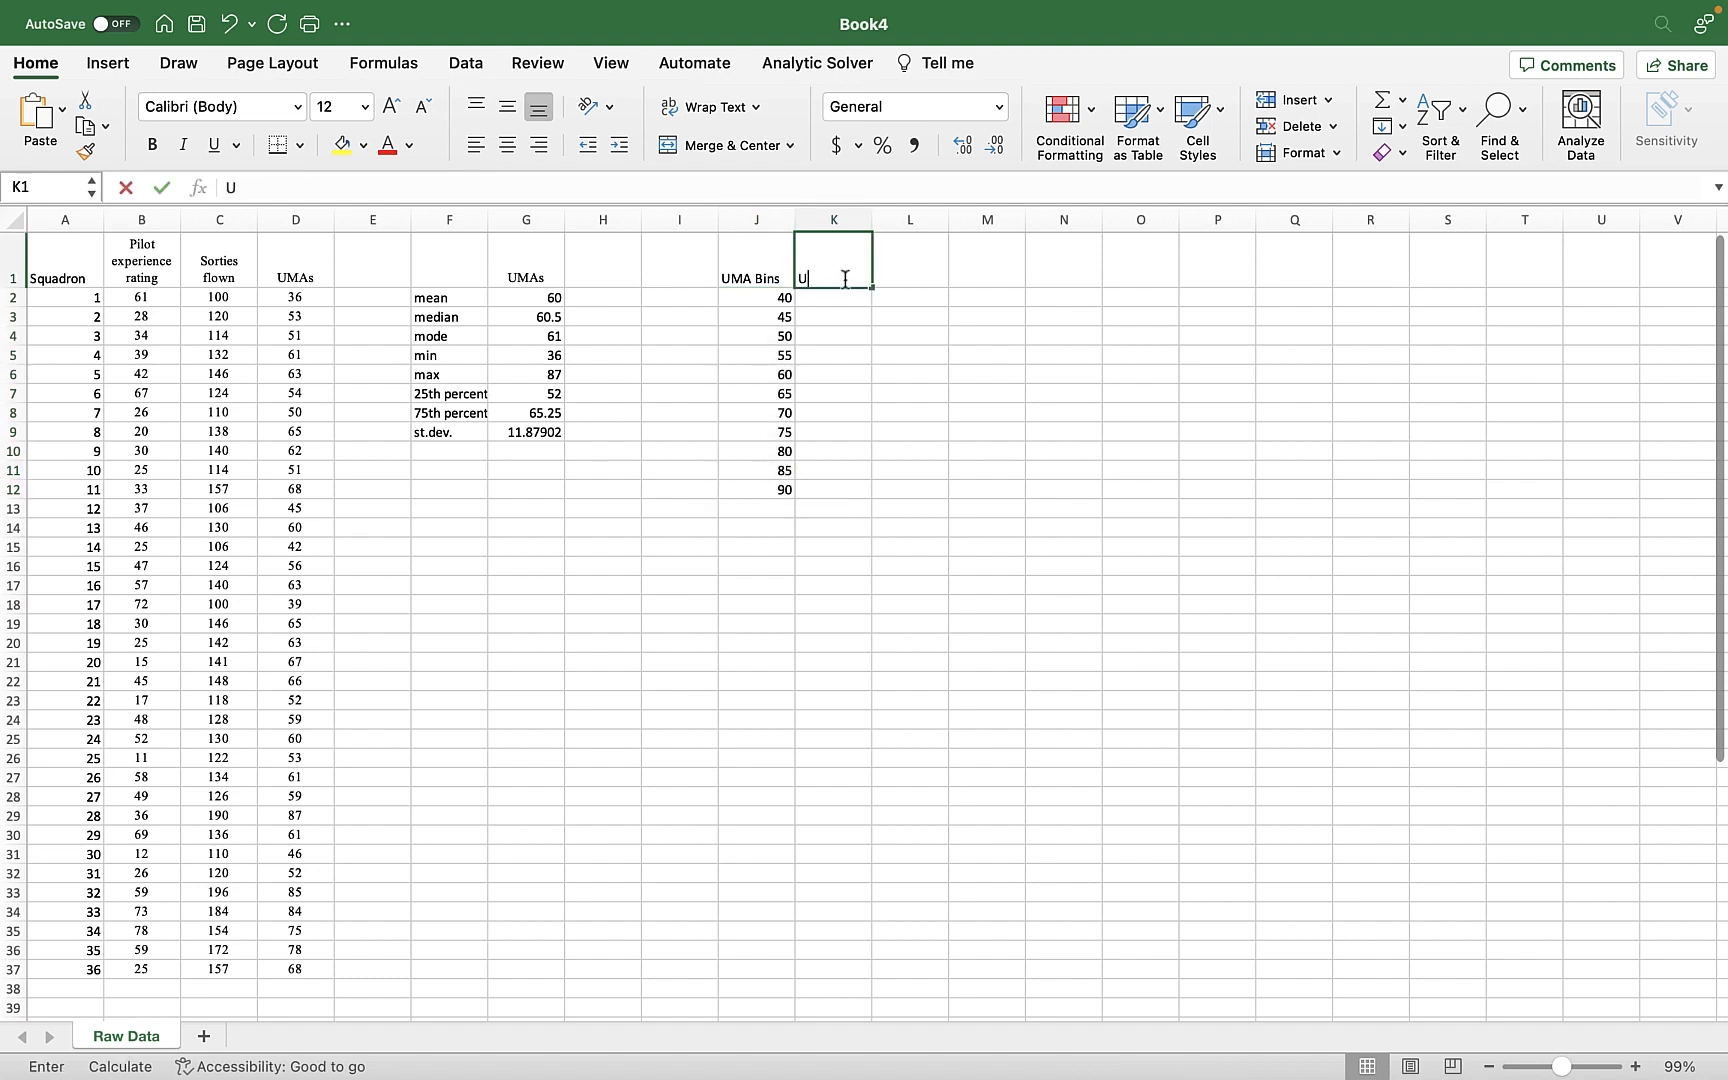
{"action": "type", "text": "MA Bins"}
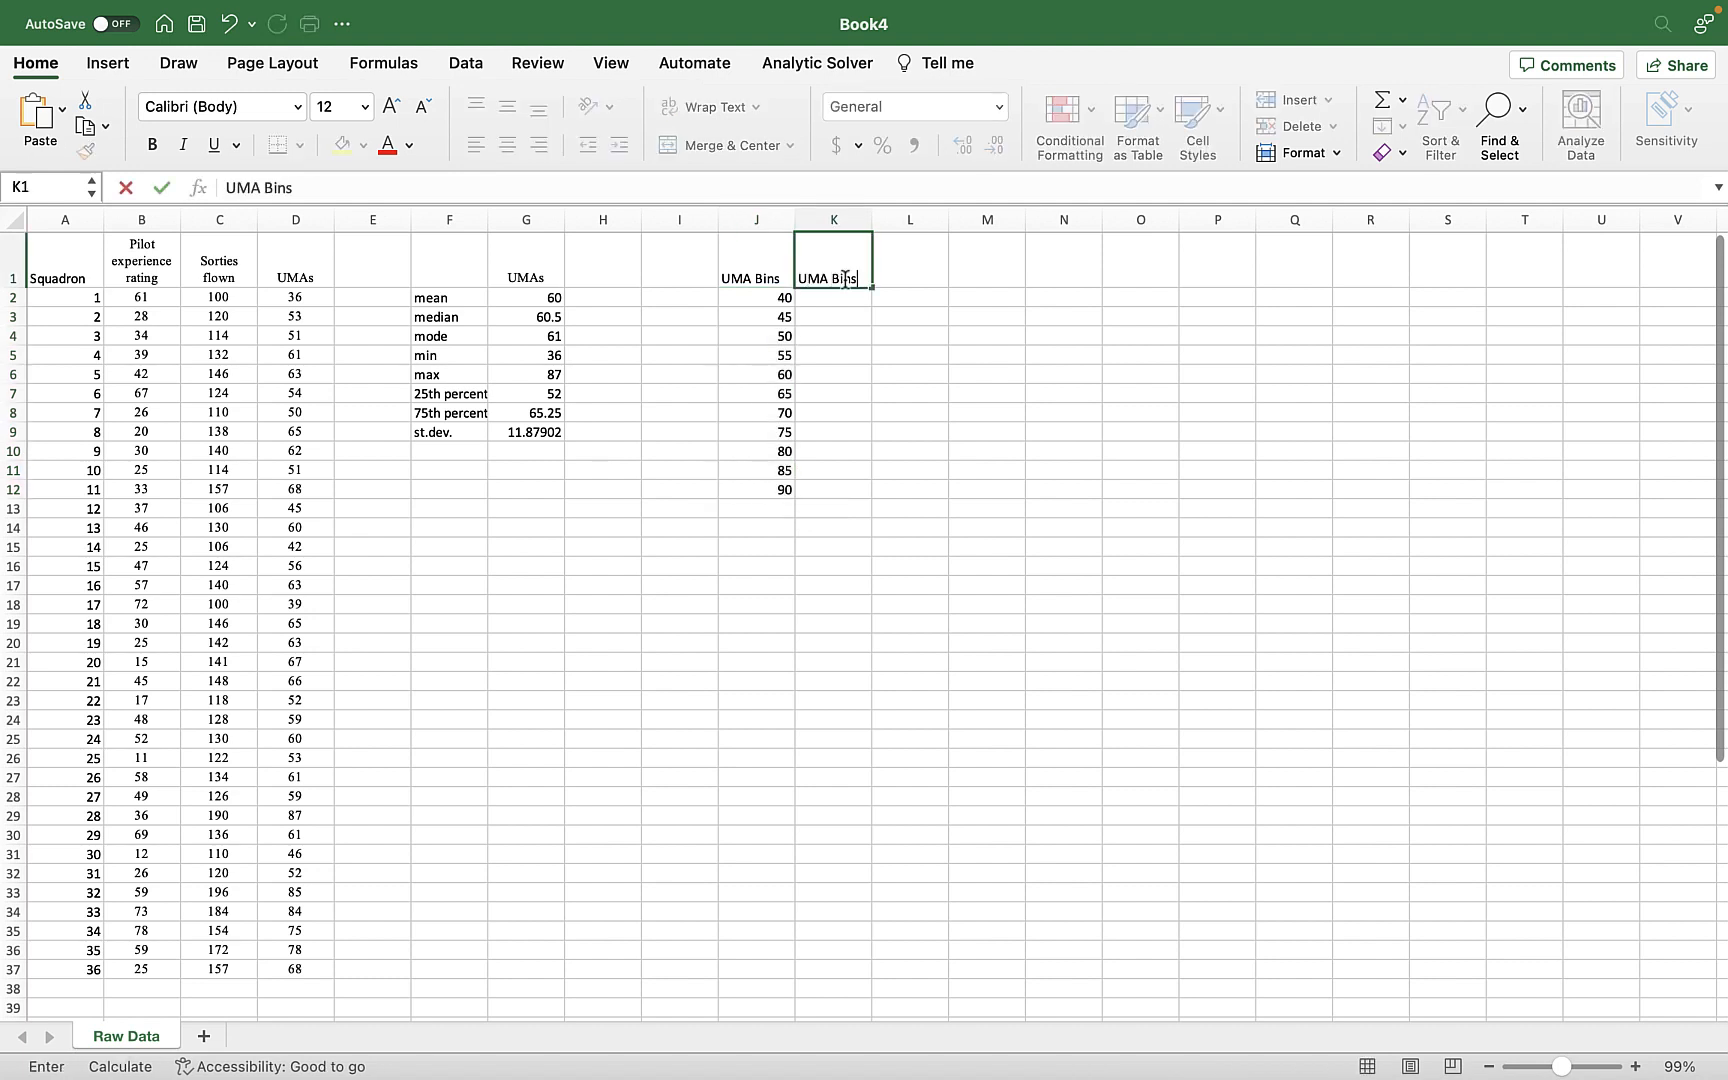
{"action": "type", "text": " 2"}
{"action": "key", "text": "Return"}
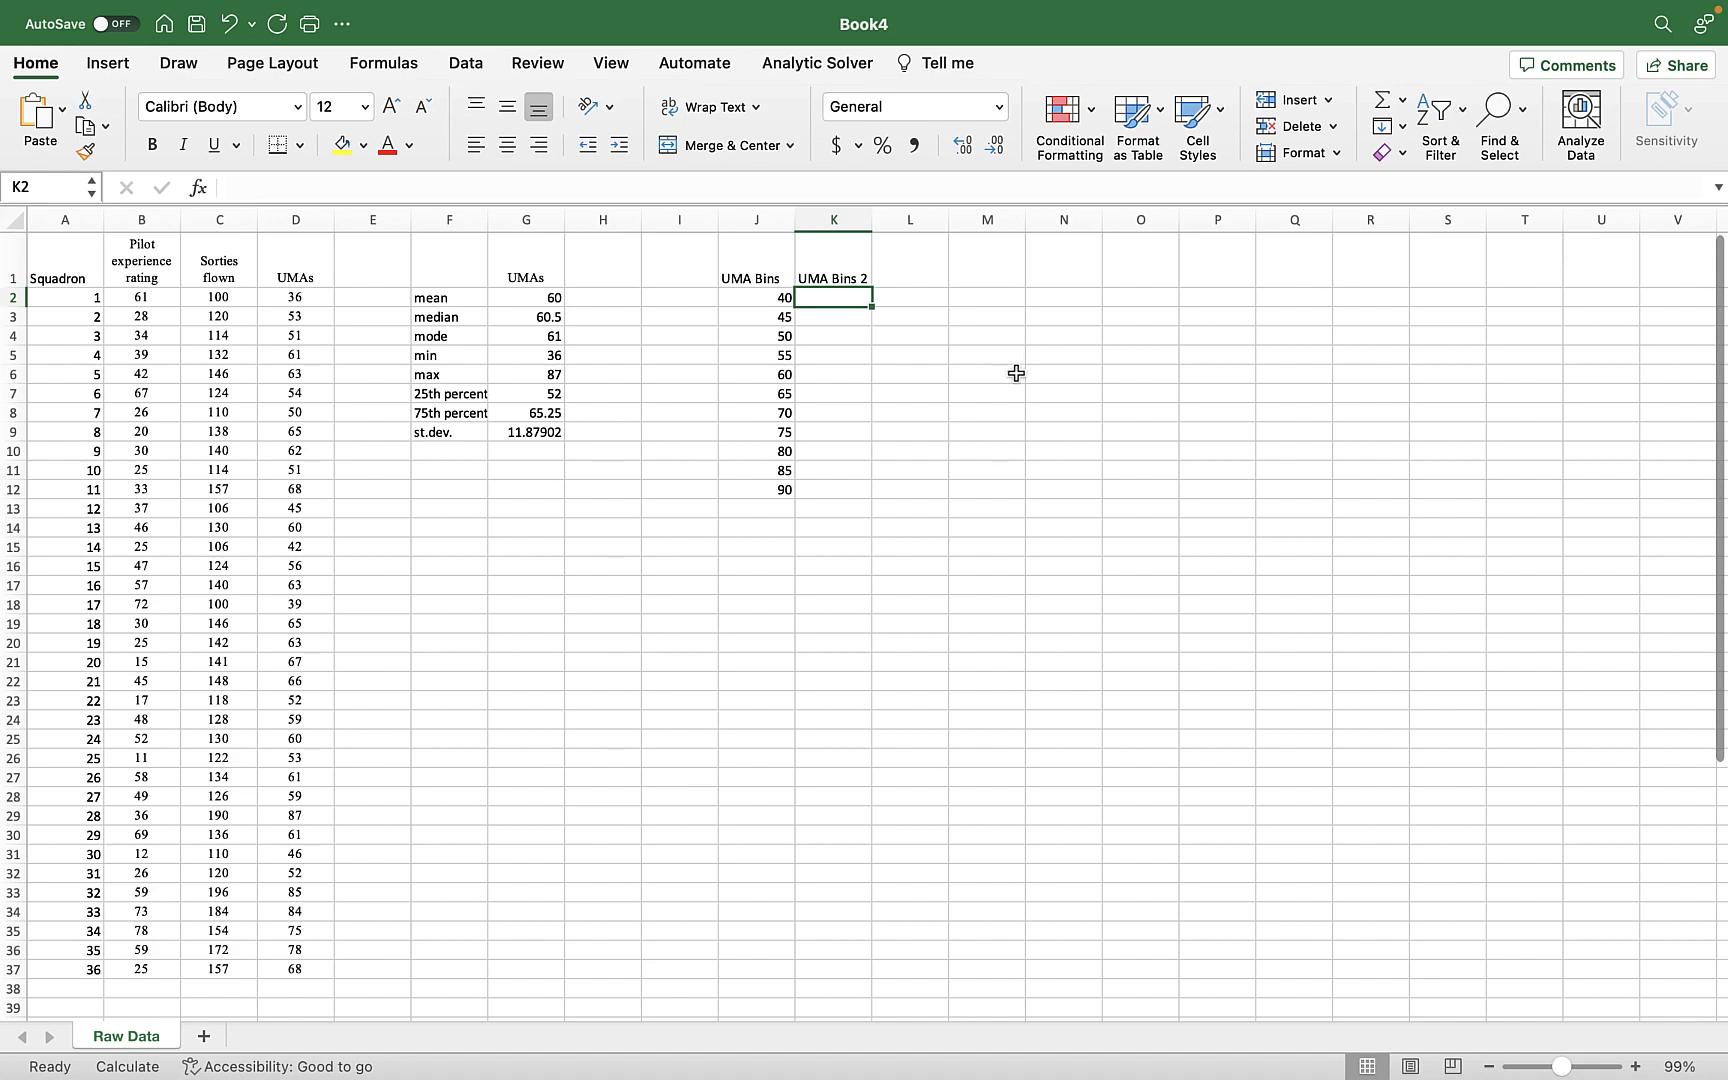
Enter 45 and 55 under the UMA Bins 2 header and extend the series down to 95 in K2:K7.
{"action": "type", "text": "45"}
{"action": "key", "text": "Return"}
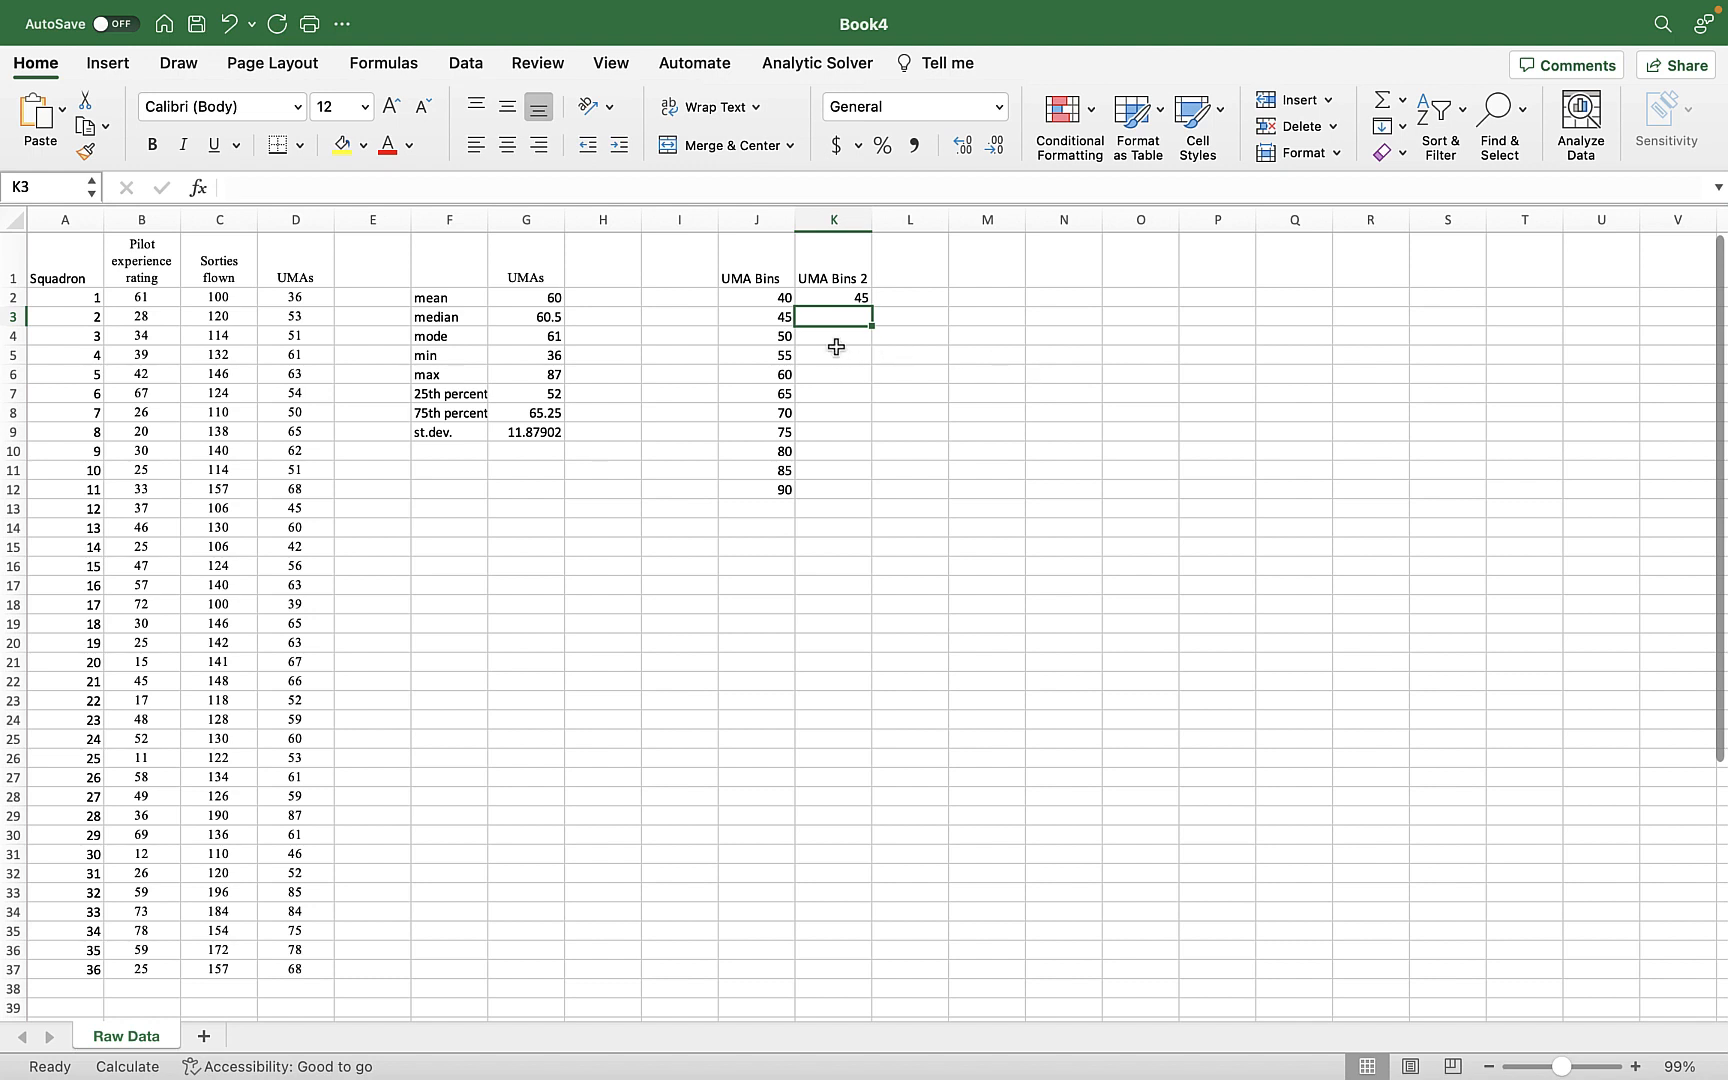
{"action": "type", "text": "55"}
{"action": "key", "text": "Return"}
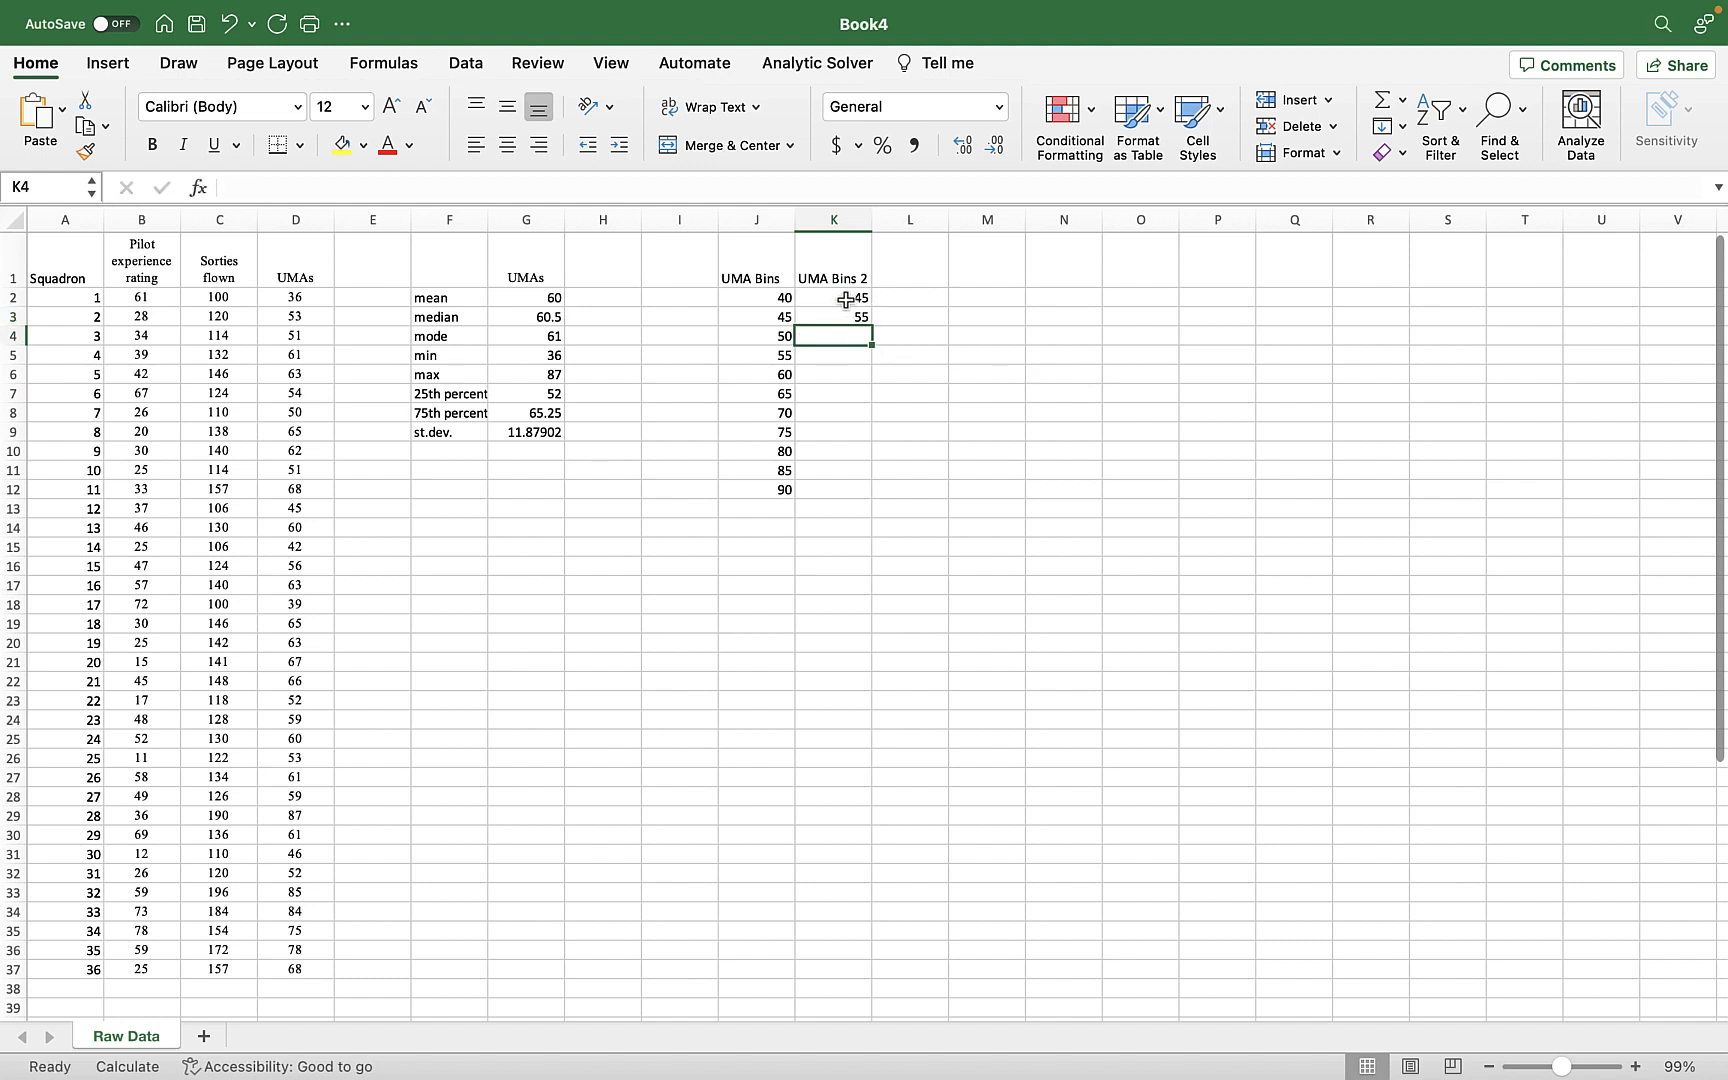
{"action": "left_click", "coordinate": [845, 300]}
{"action": "left_click_drag", "start_coordinate": [845, 304], "coordinate": [856, 398]}
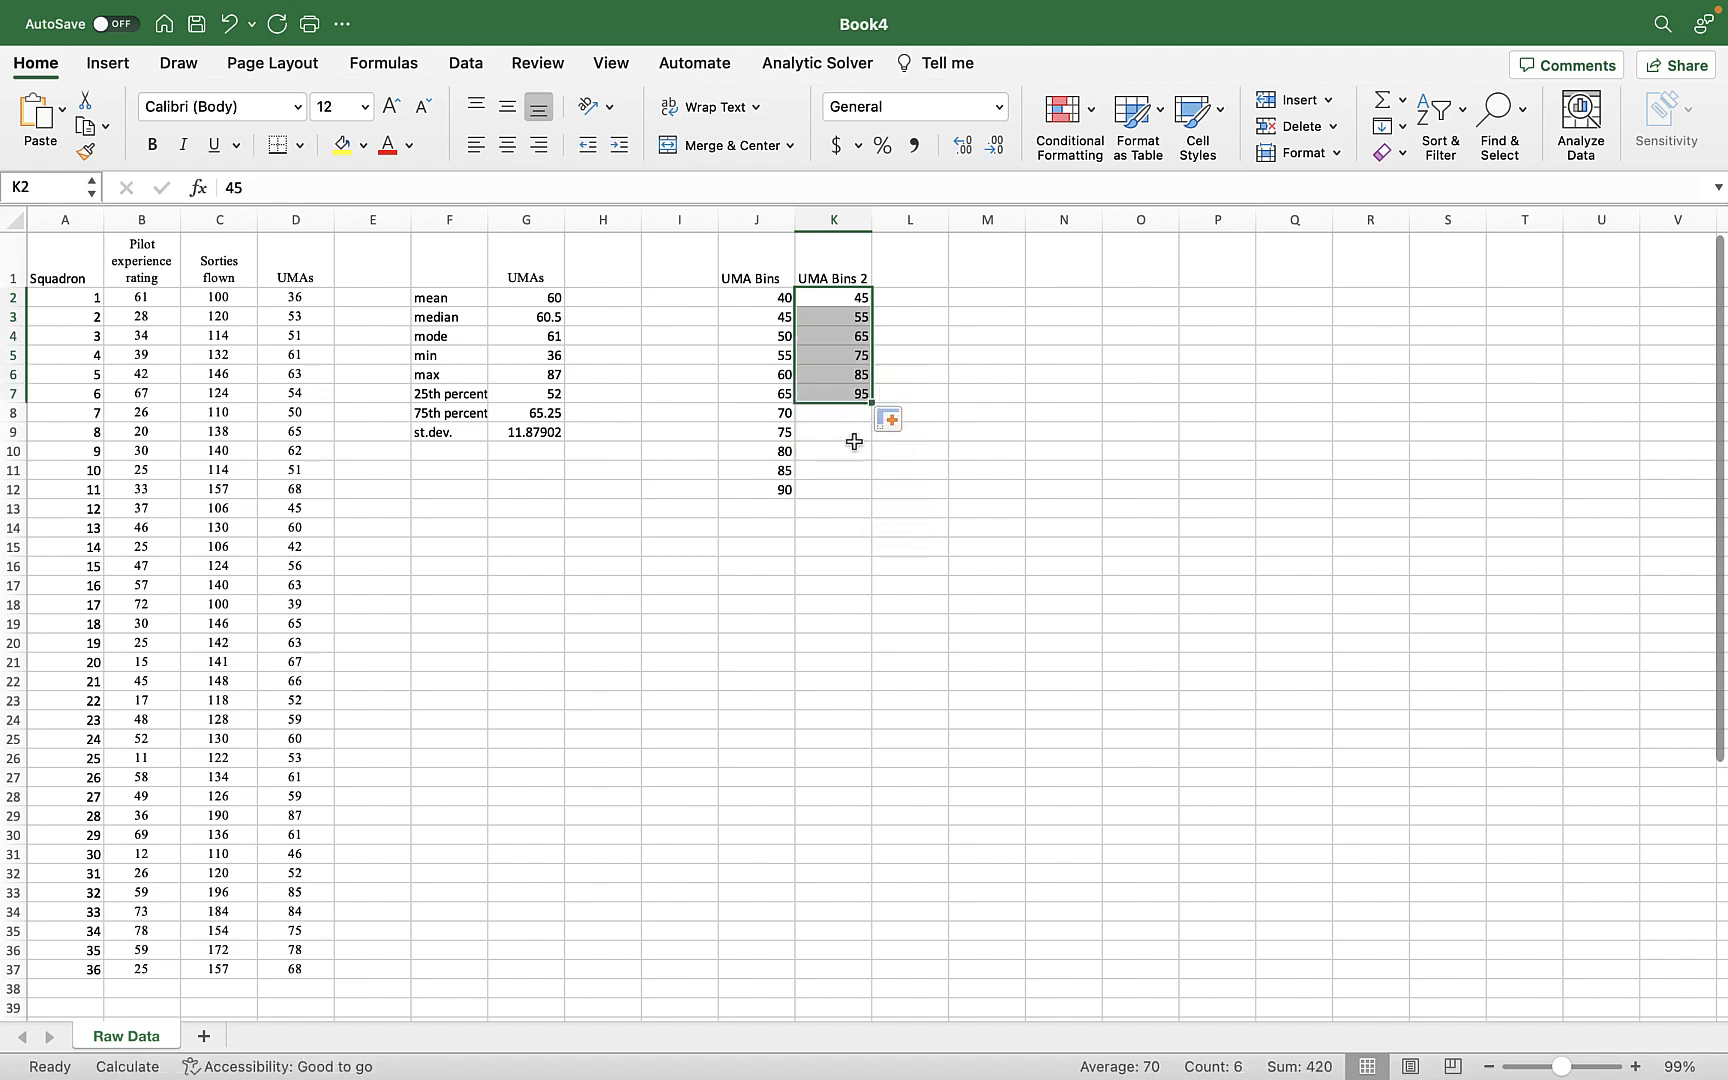
{"action": "left_click", "coordinate": [836, 433]}
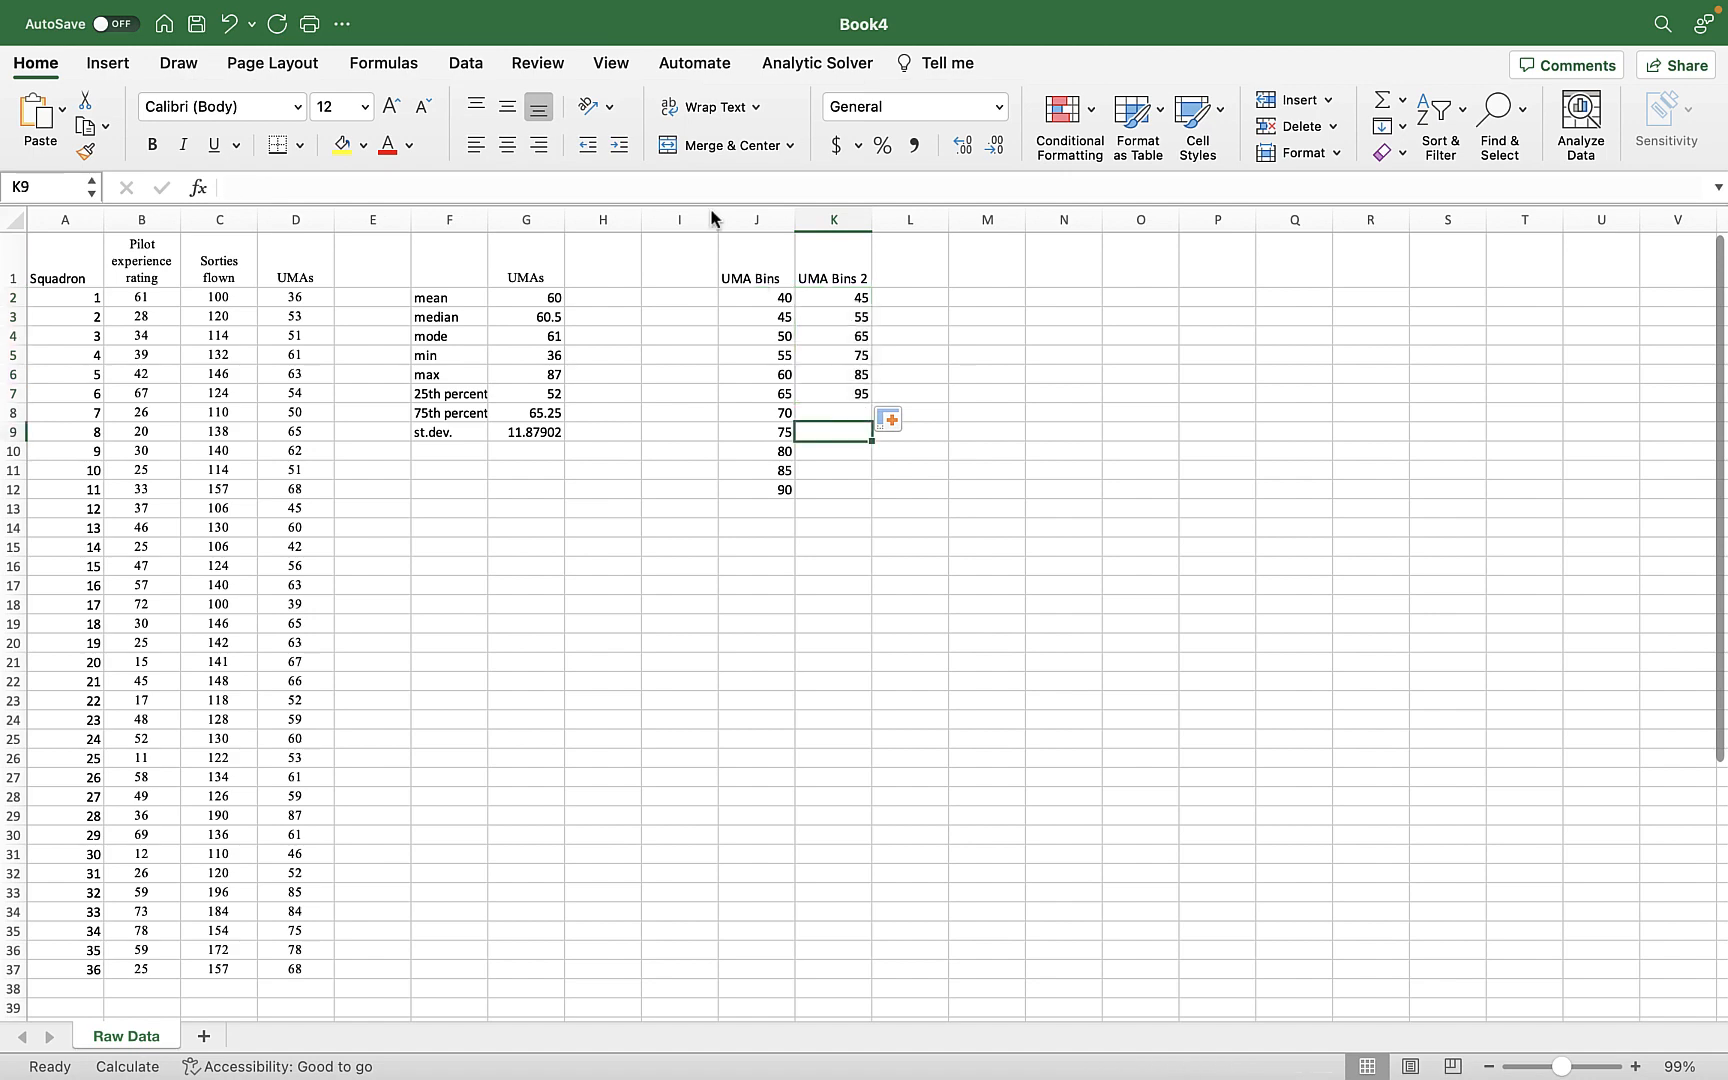
Start the Histogram tool from Data Analysis, force-quitting the unresponsive background application along the way.
{"action": "left_click", "coordinate": [461, 64]}
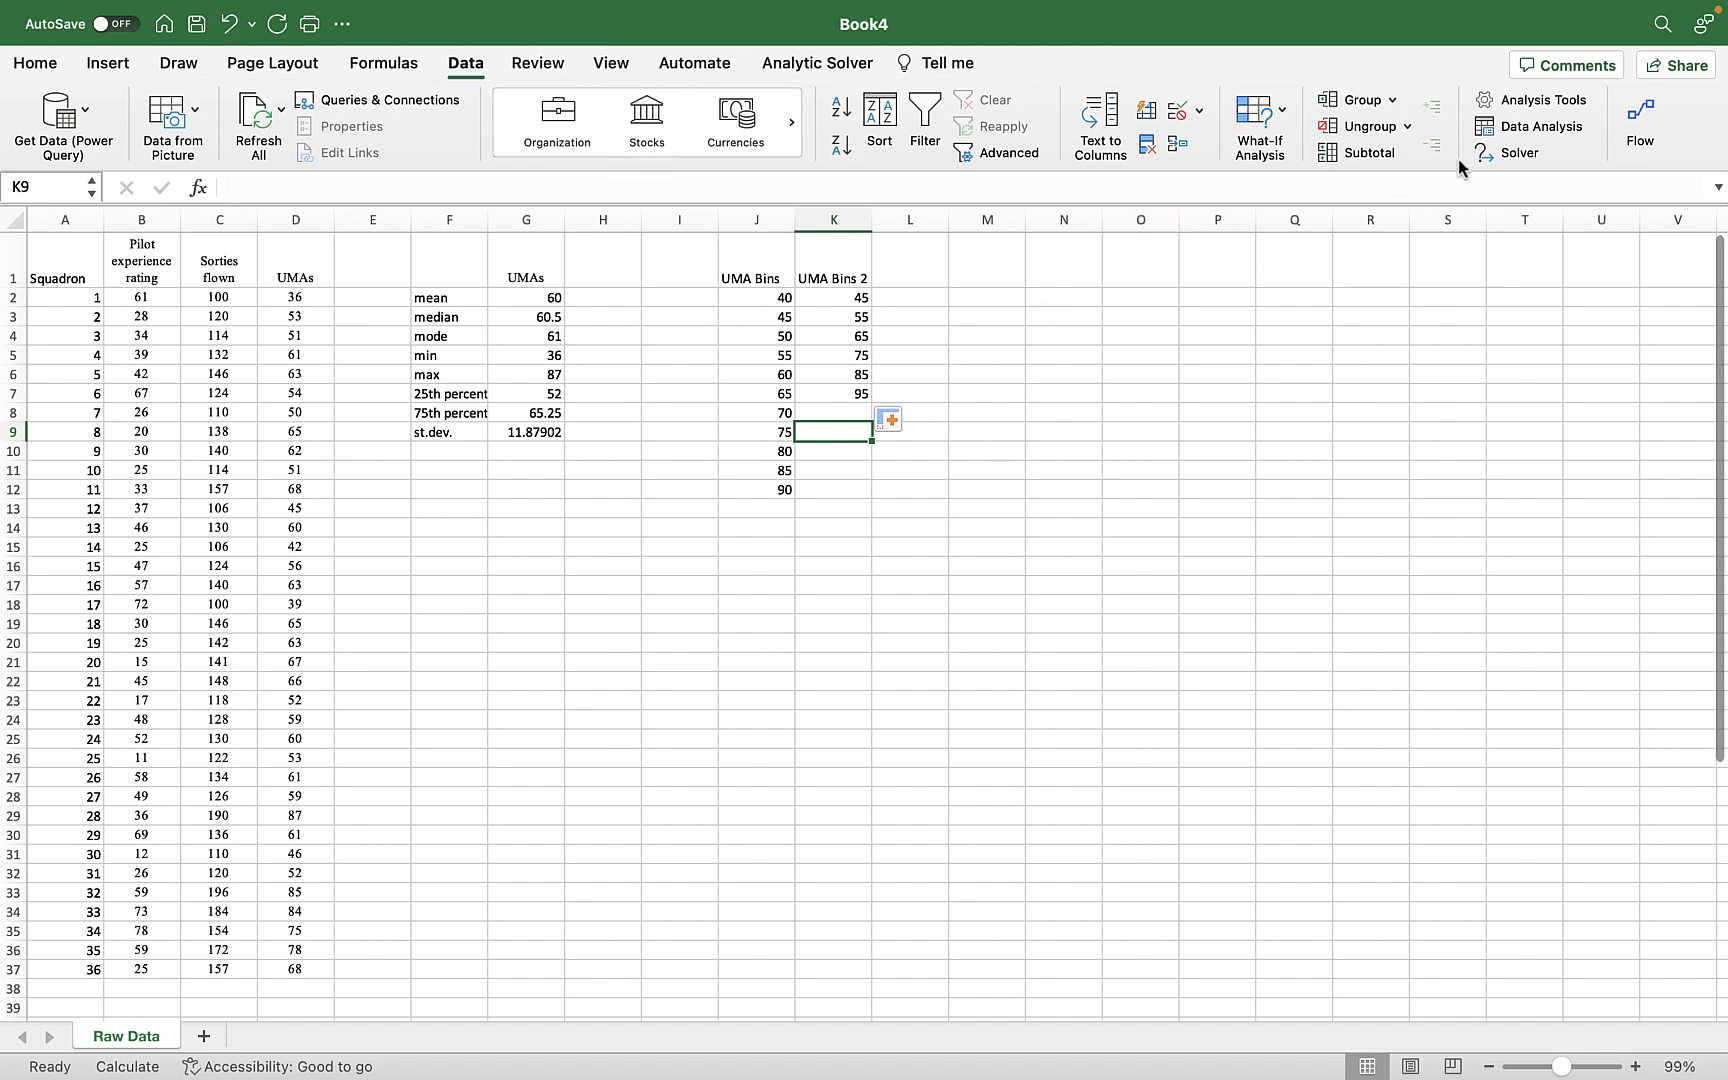
{"action": "left_click", "coordinate": [1500, 134]}
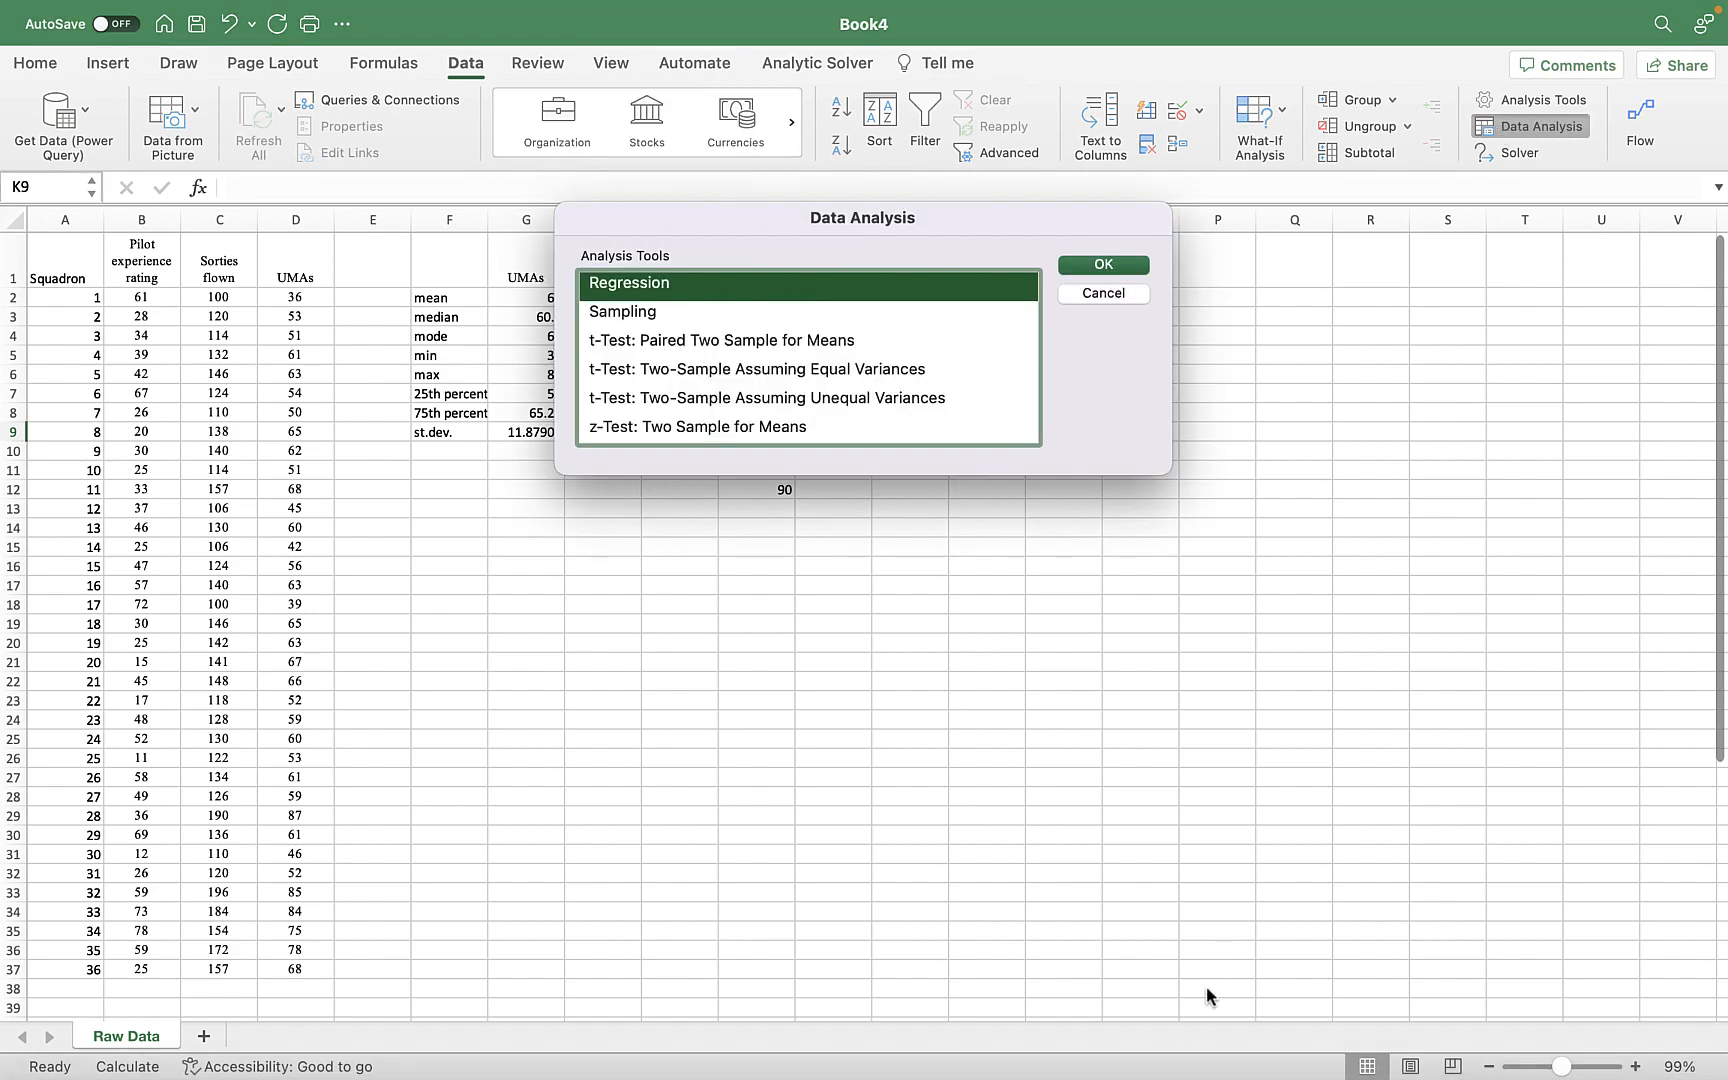
{"action": "right_click", "coordinate": [1184, 1066]}
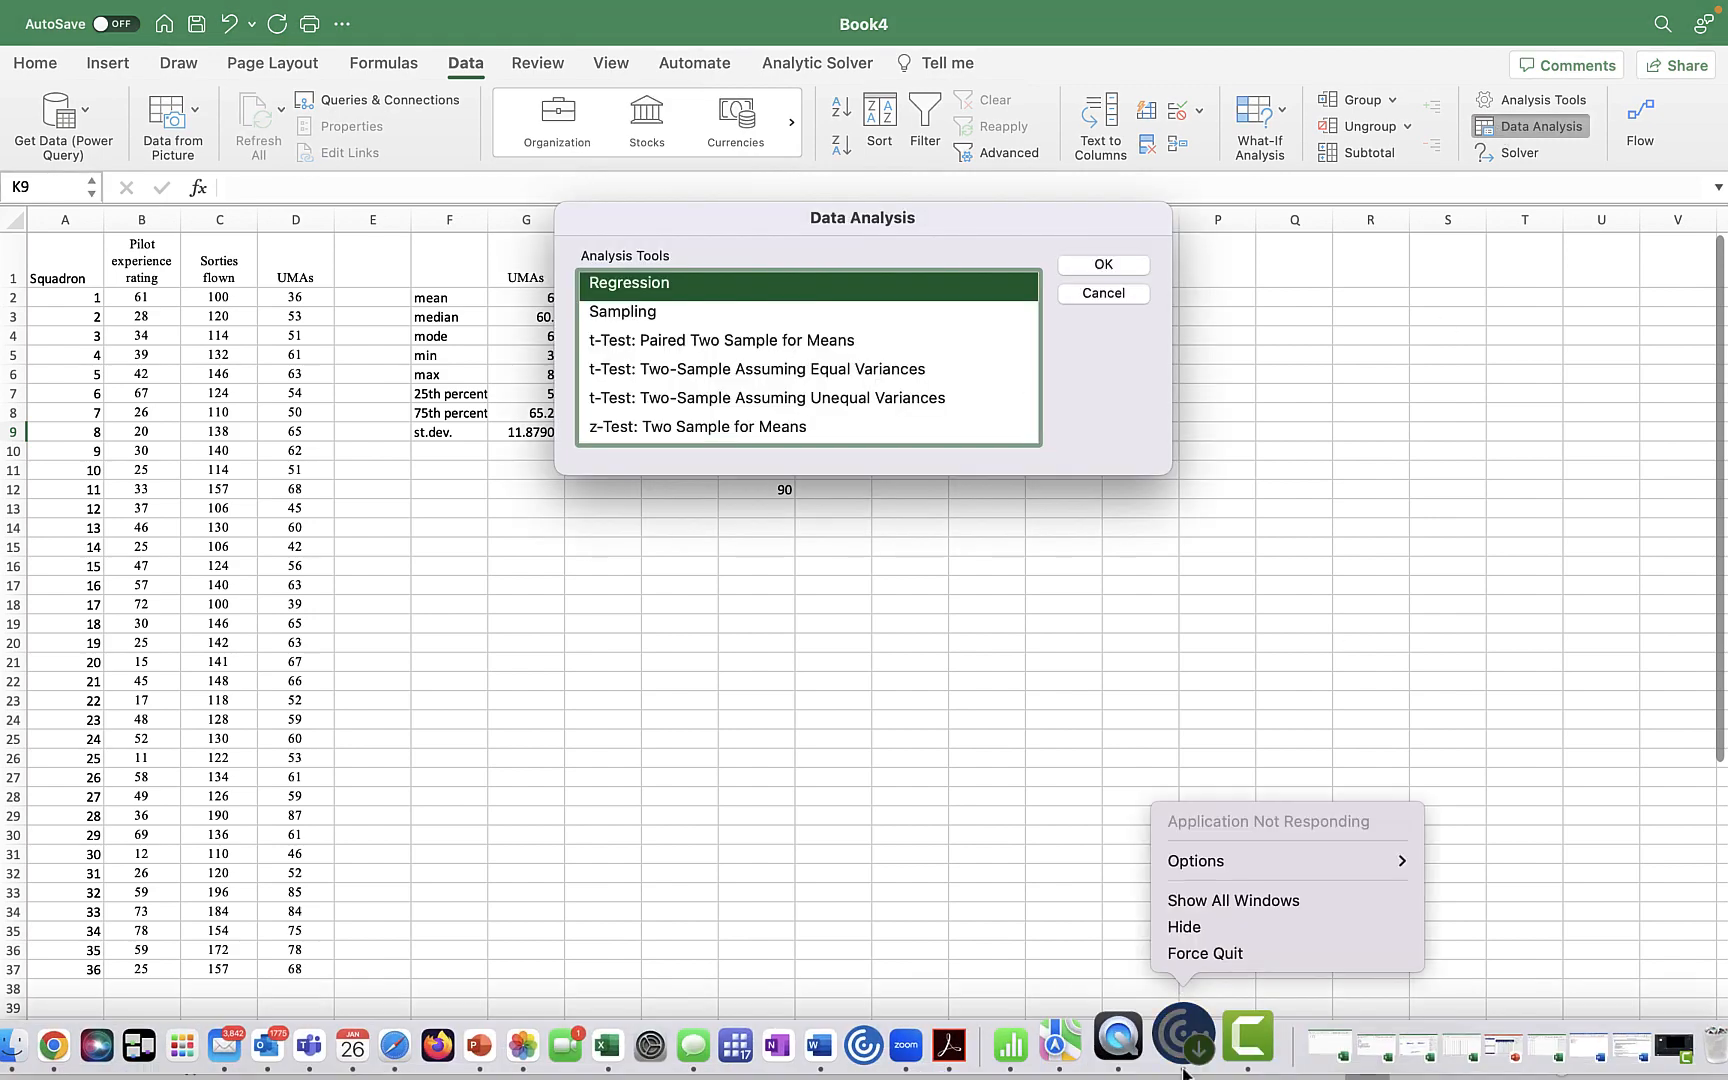
{"action": "left_click", "coordinate": [1200, 952]}
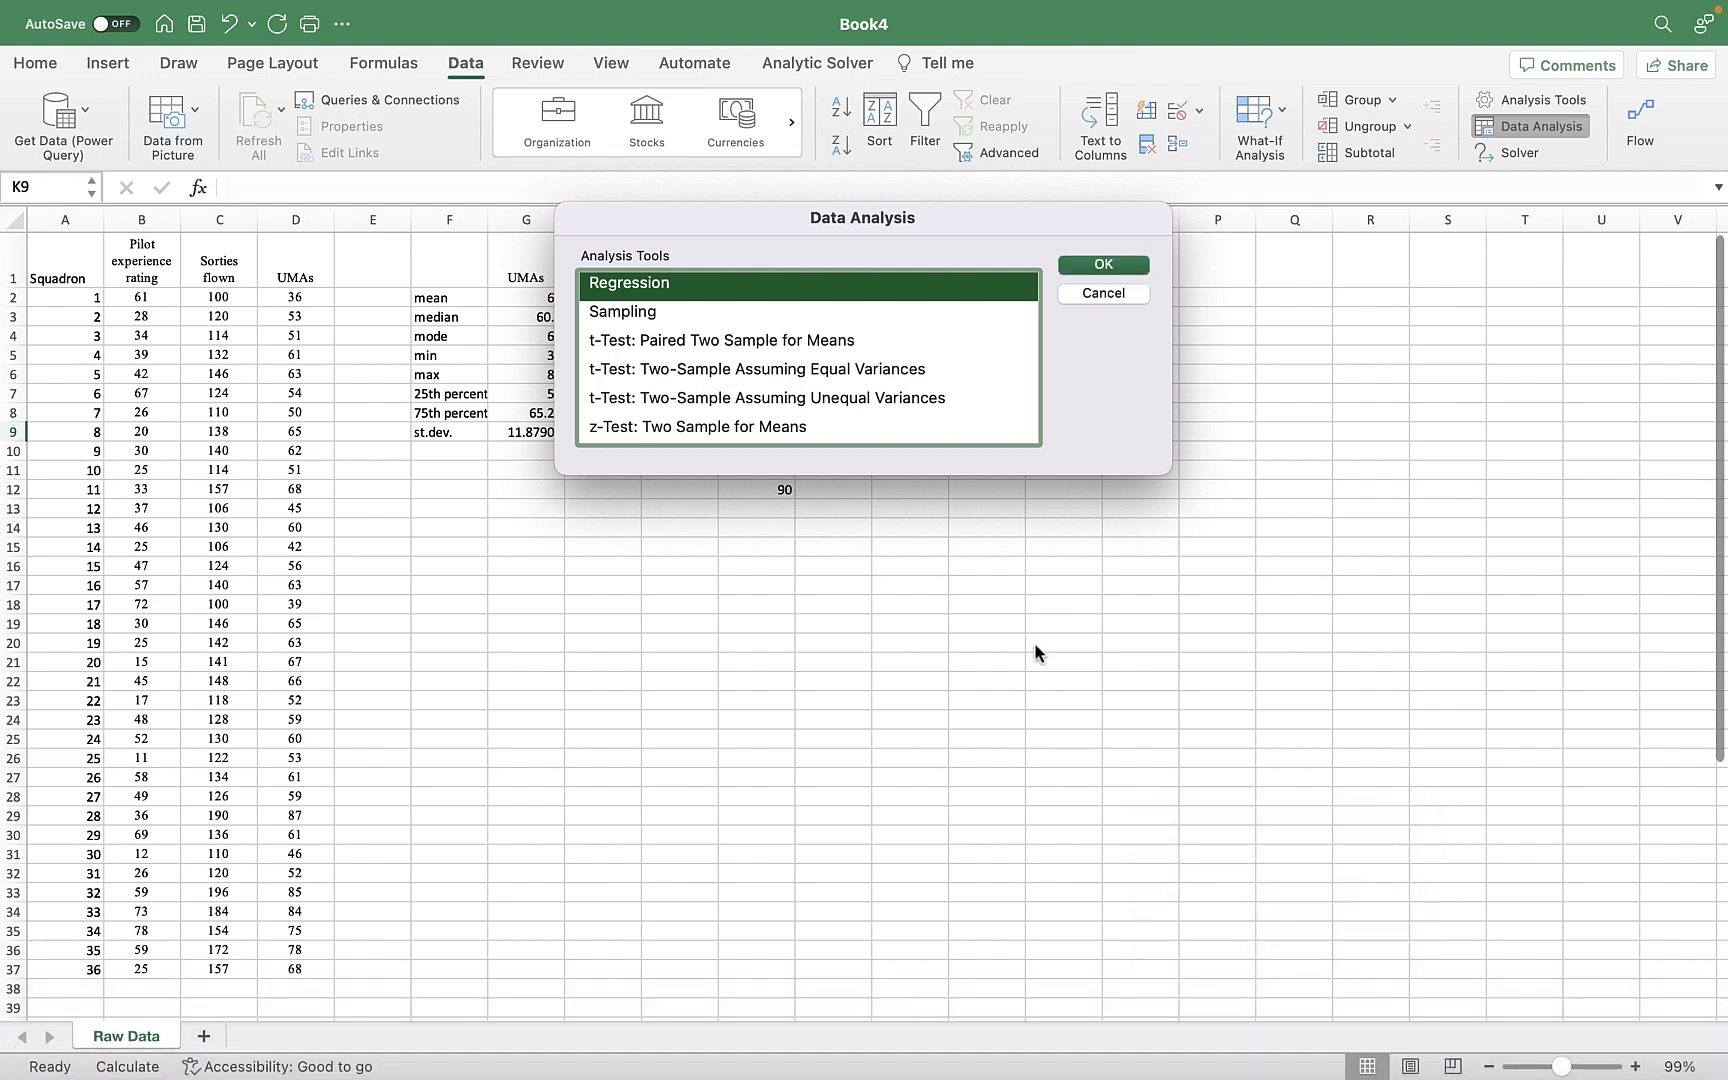
{"action": "scroll", "coordinate": [846, 370], "scroll_direction": "up", "scroll_amount": 2}
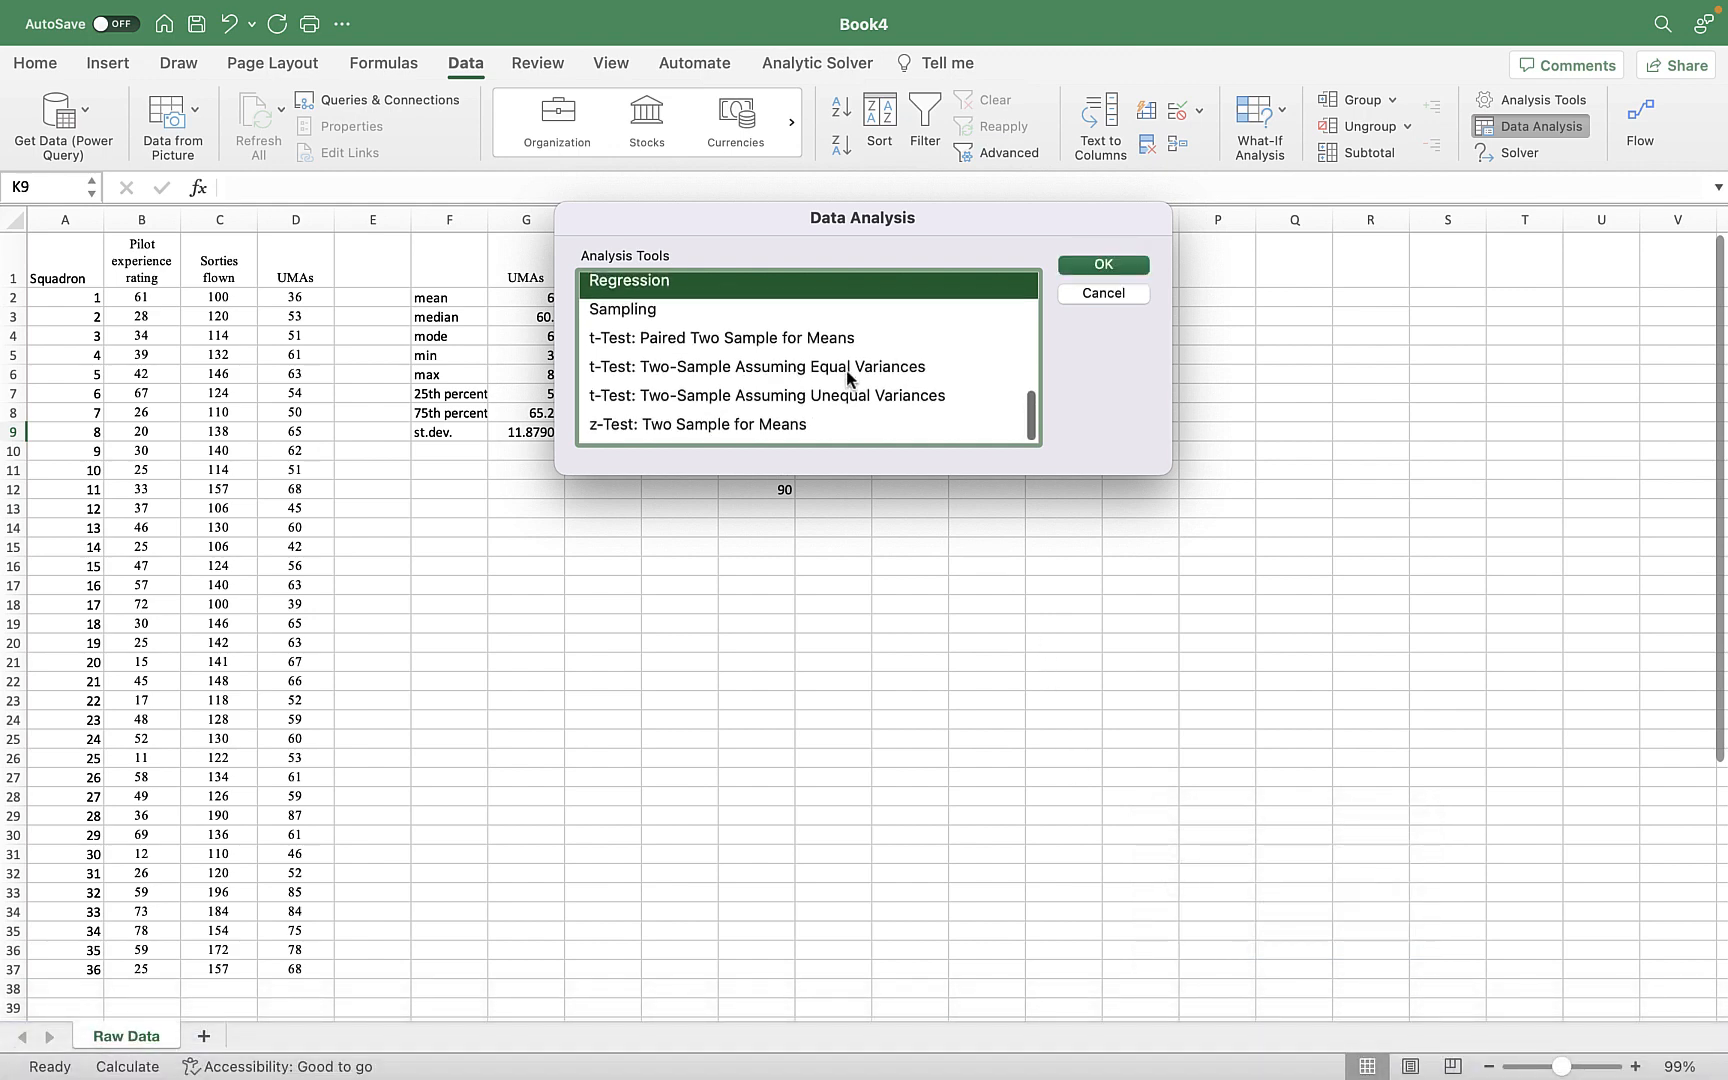
{"action": "scroll", "coordinate": [846, 370], "scroll_direction": "up", "scroll_amount": 5}
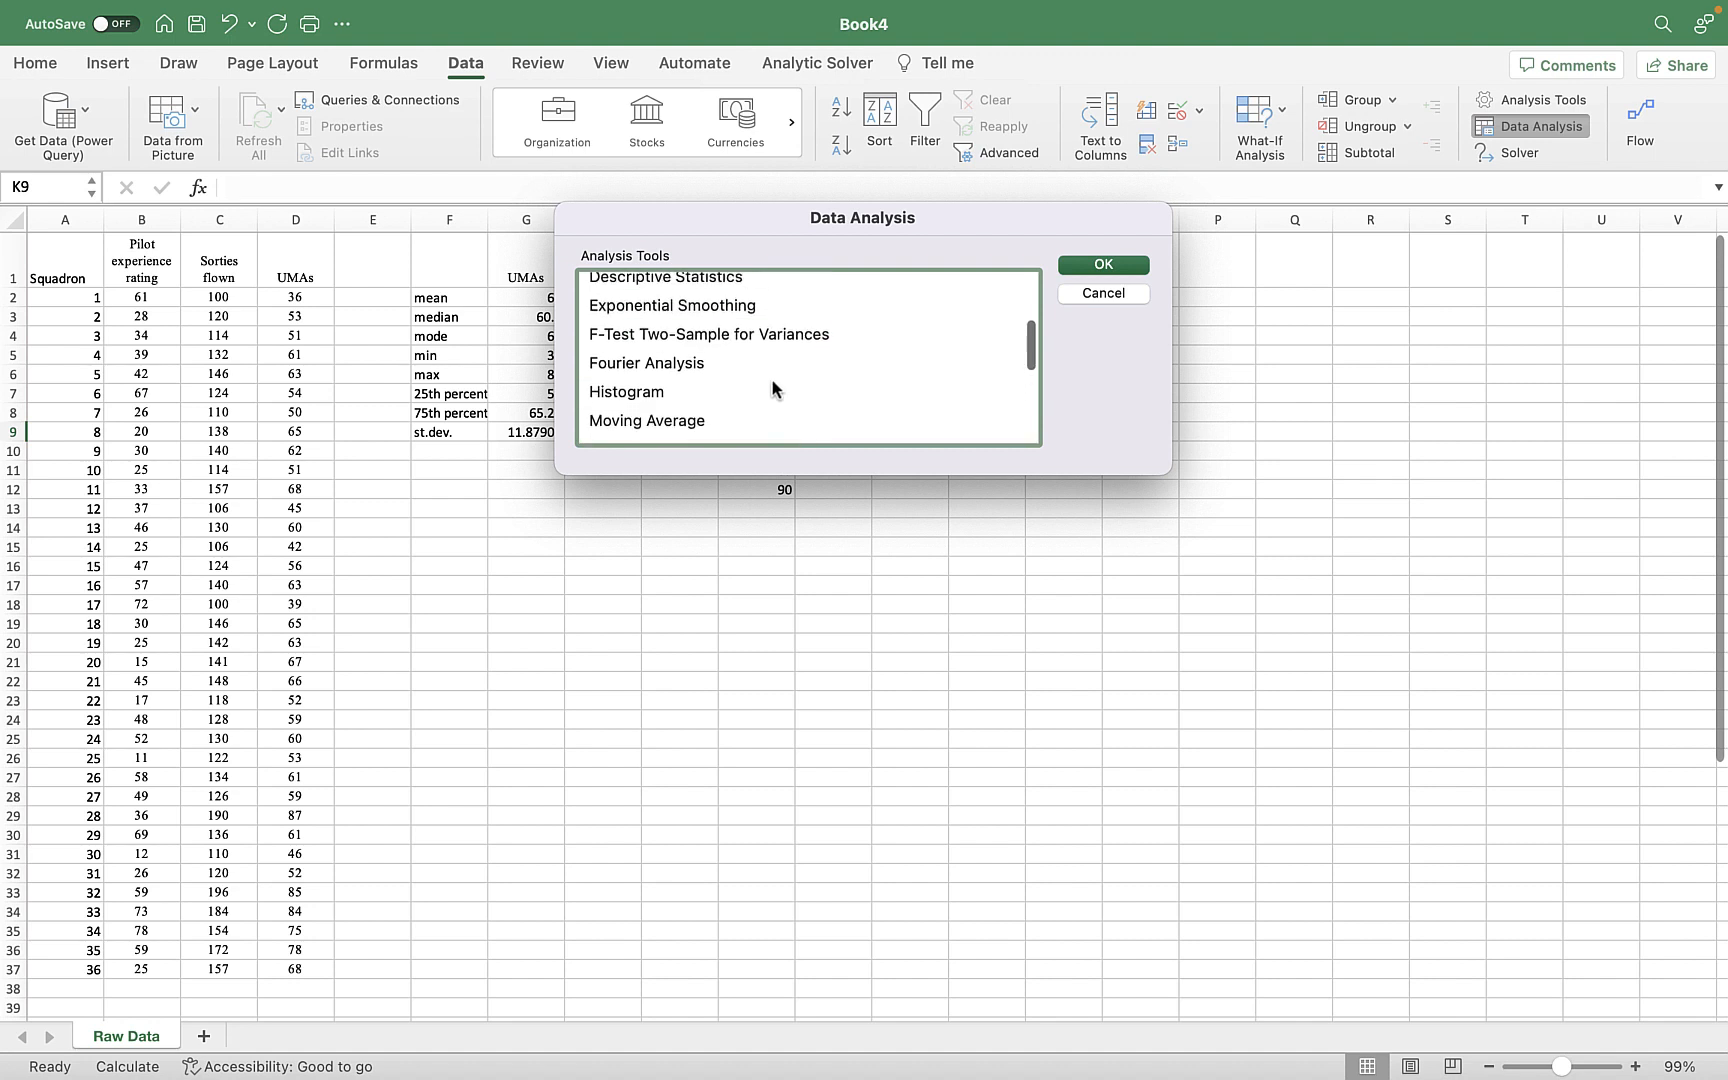
{"action": "left_click", "coordinate": [660, 400]}
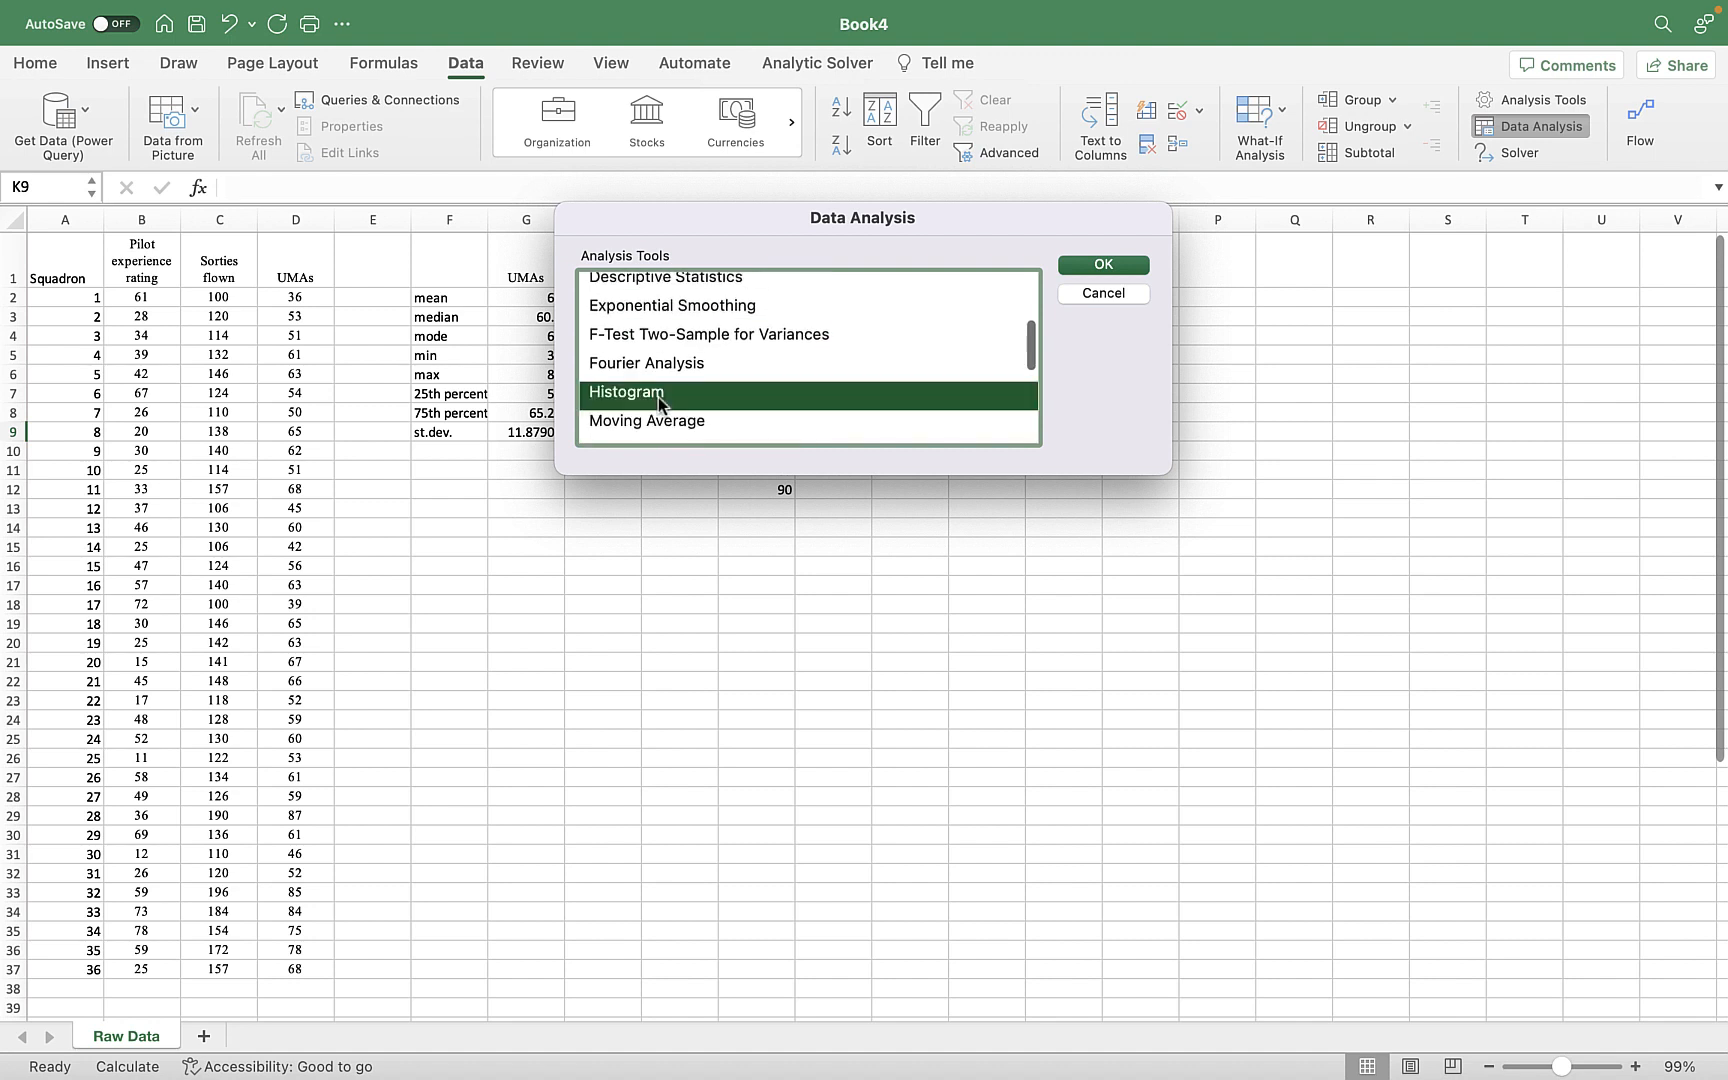
{"action": "left_click", "coordinate": [1091, 268]}
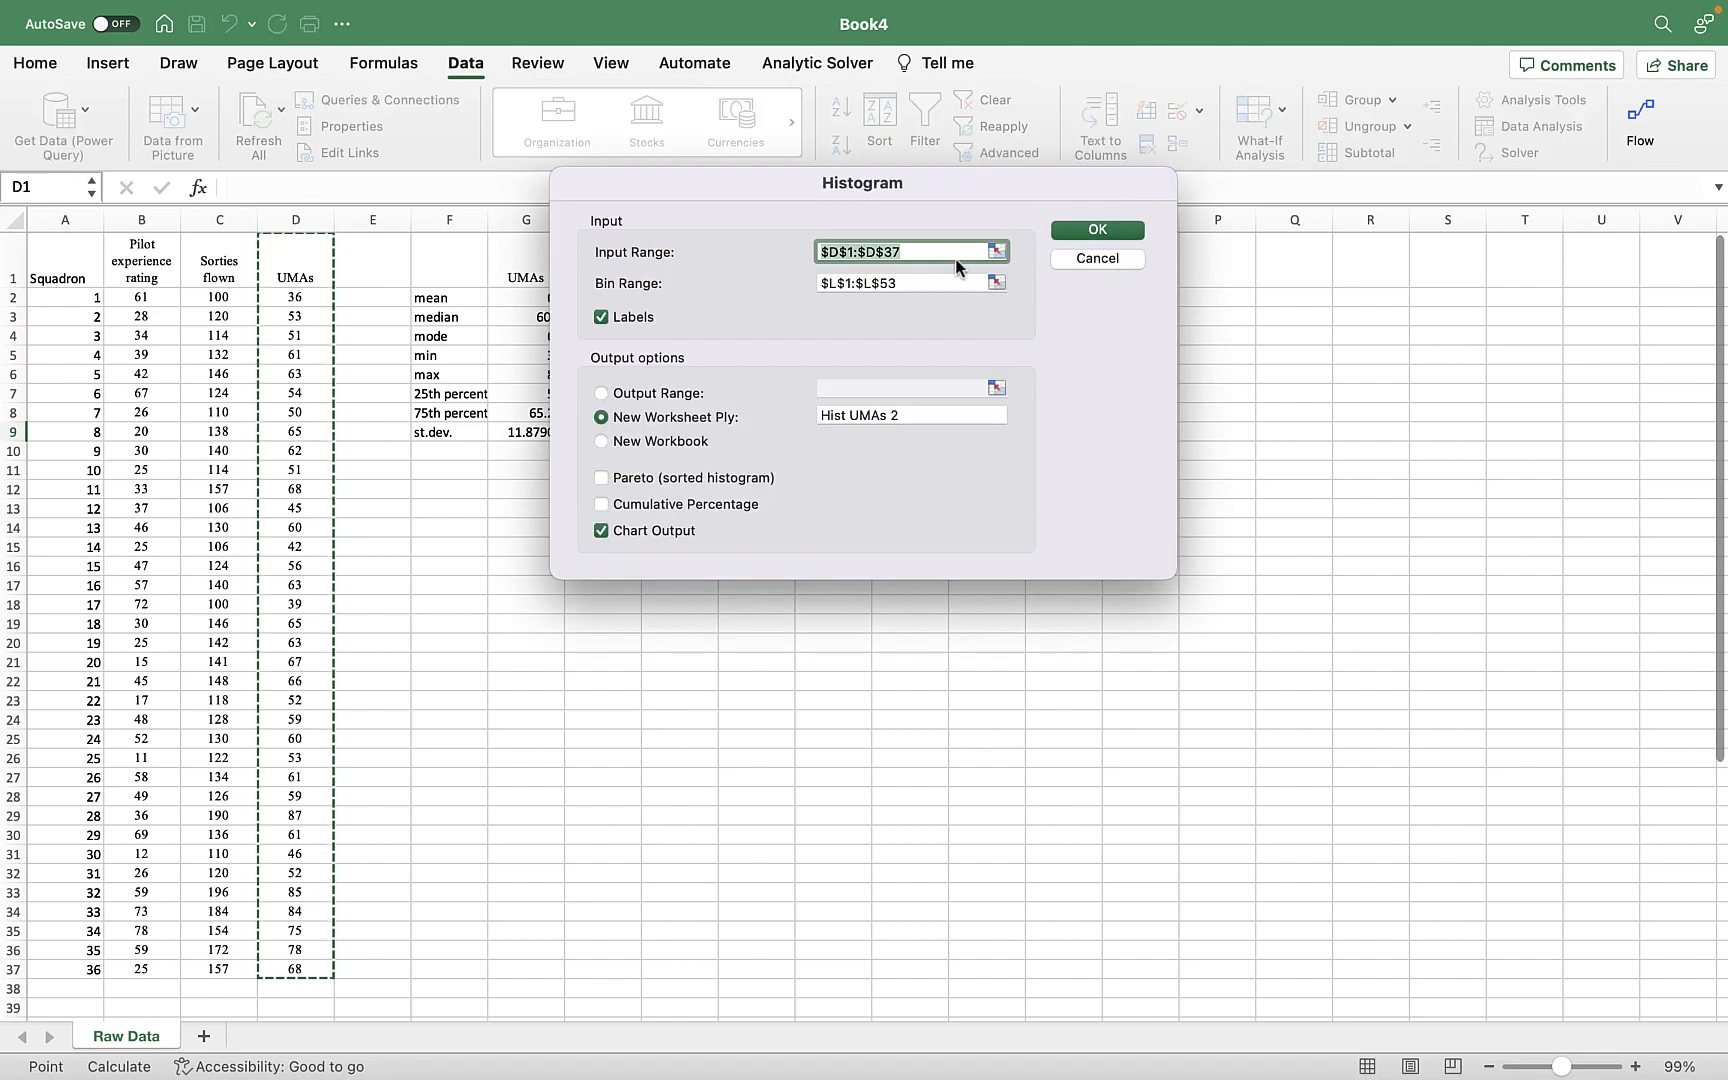
Set the histogram's bin range to the UMA Bins column including its header, $J$1:$J$12.
{"action": "left_click_drag", "start_coordinate": [930, 182], "coordinate": [1031, 176]}
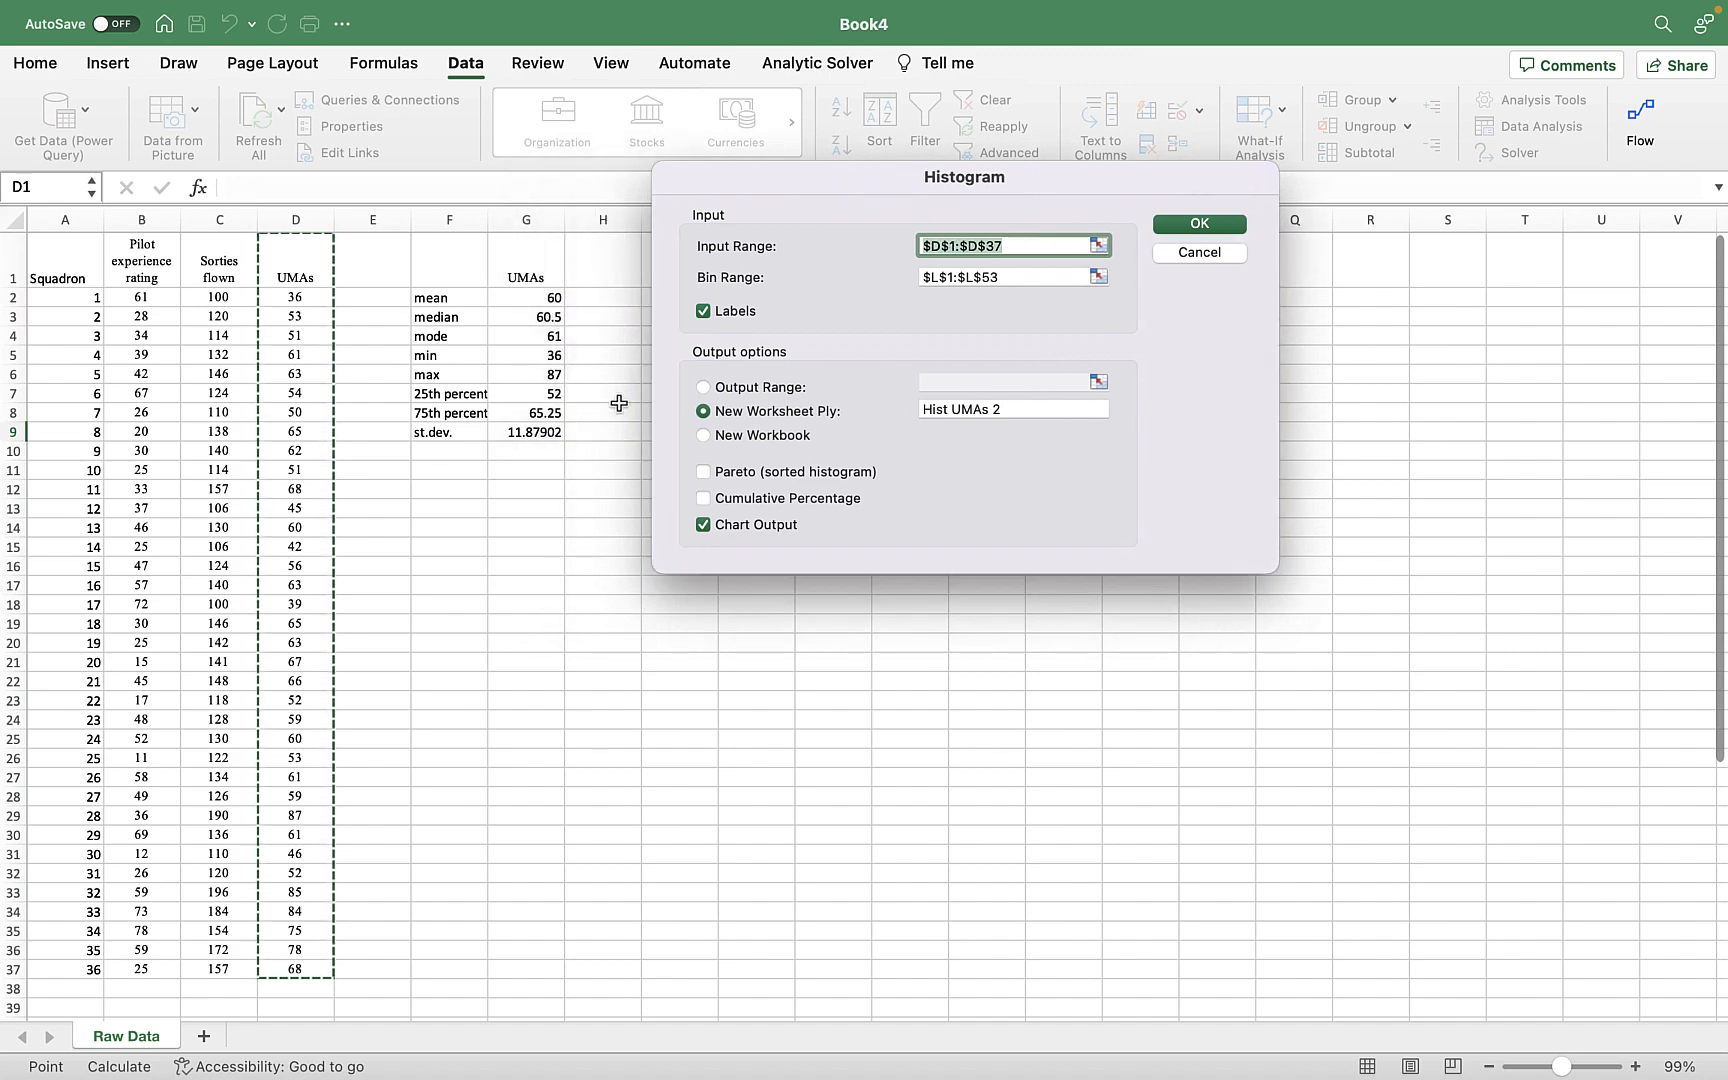
{"action": "scroll", "coordinate": [315, 338], "scroll_direction": "down", "scroll_amount": 1}
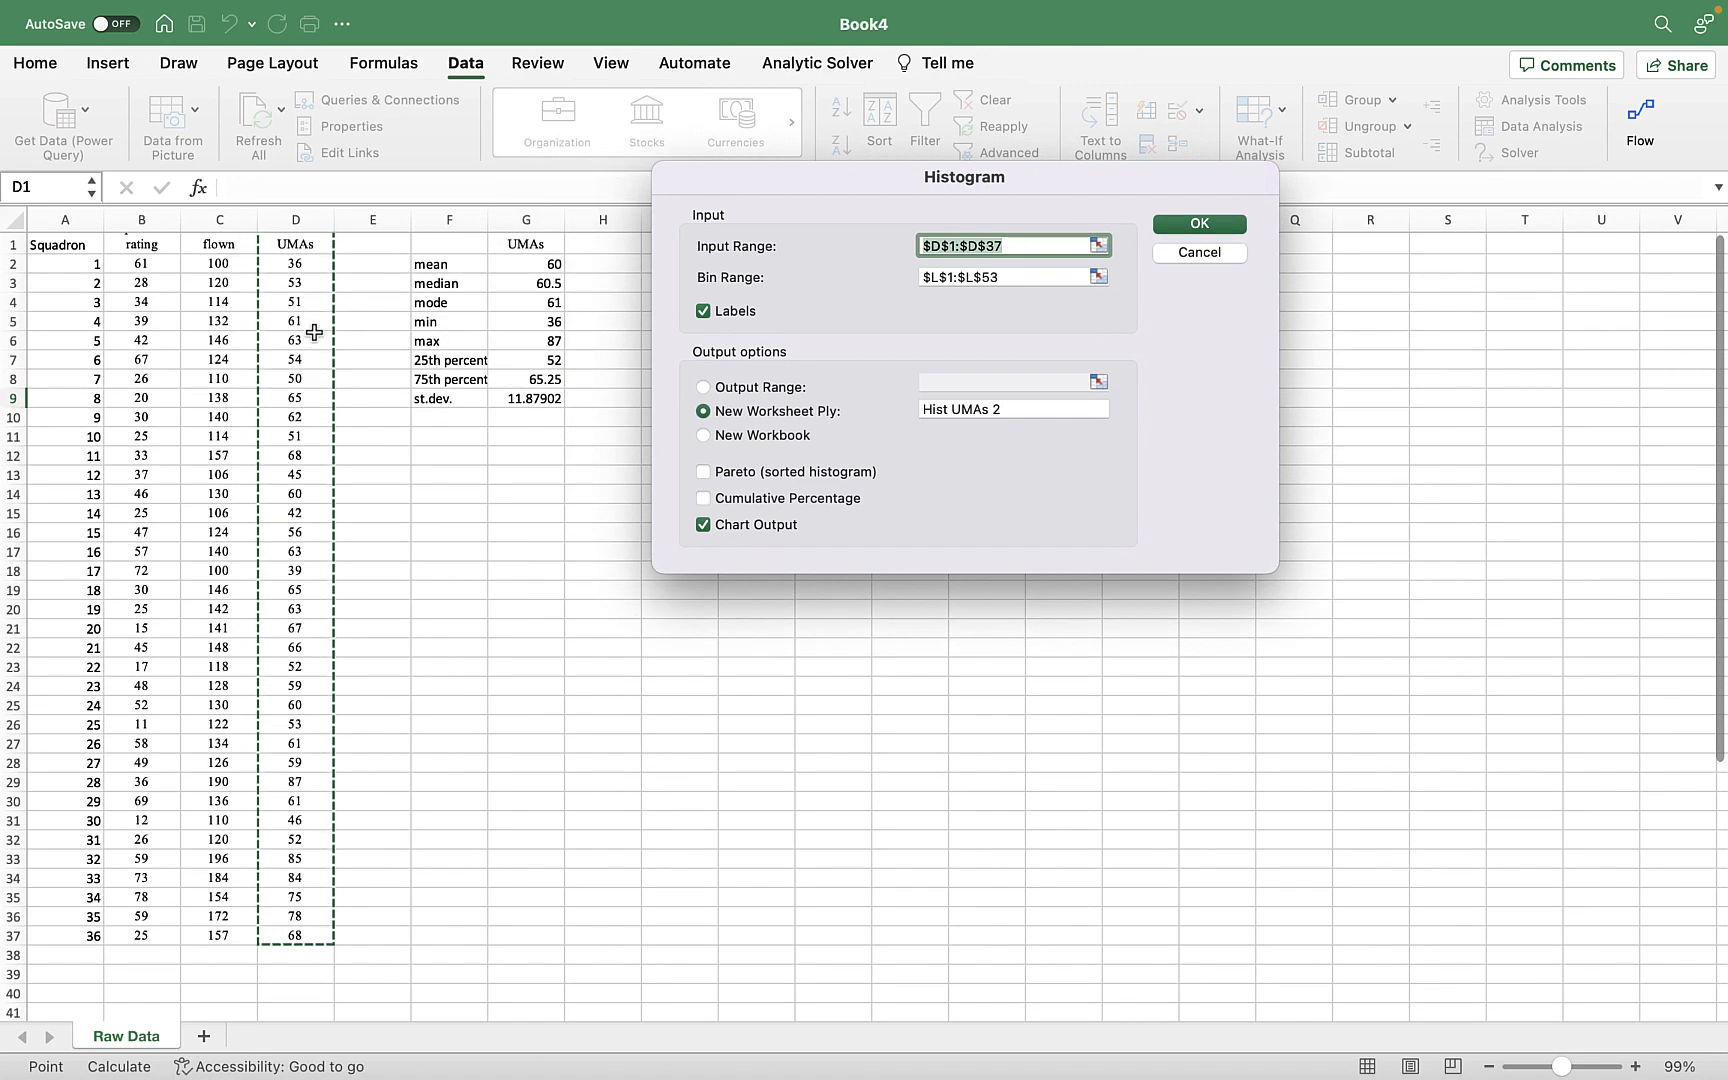
{"action": "scroll", "coordinate": [315, 333], "scroll_direction": "up", "scroll_amount": 1}
{"action": "scroll", "coordinate": [307, 292], "scroll_direction": "left", "scroll_amount": 1}
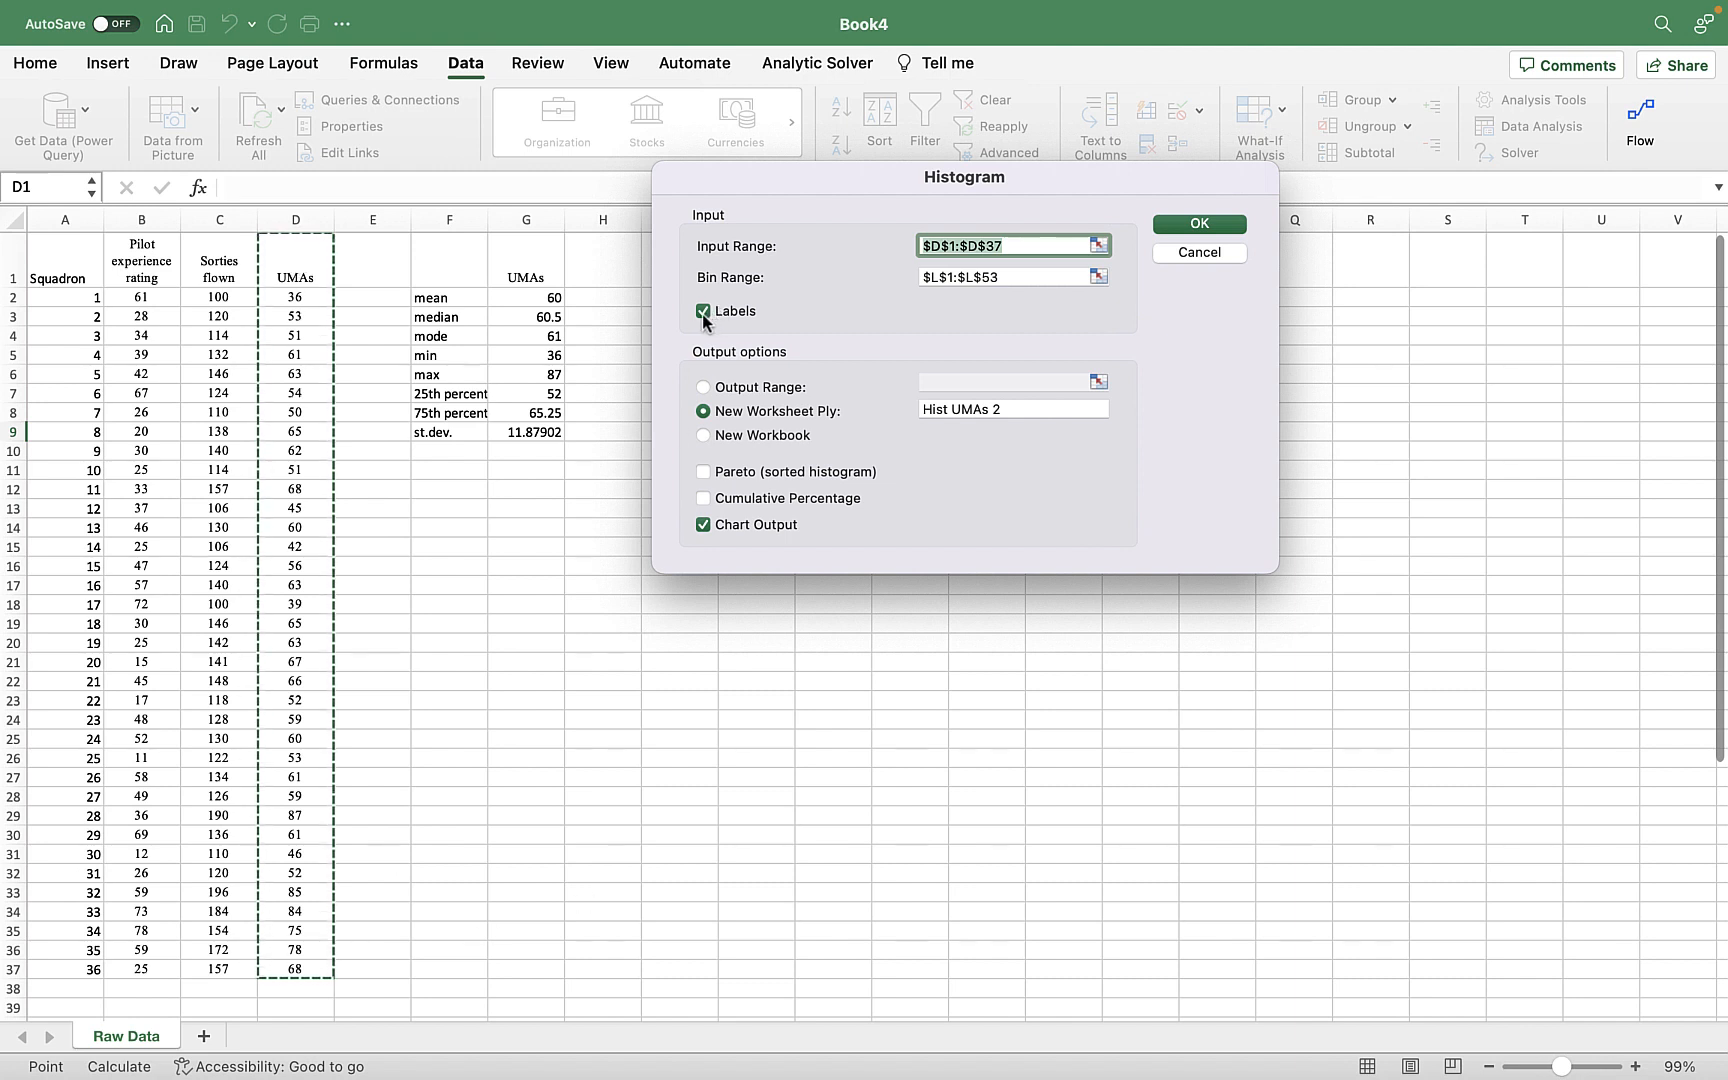
{"action": "left_click", "coordinate": [1098, 276]}
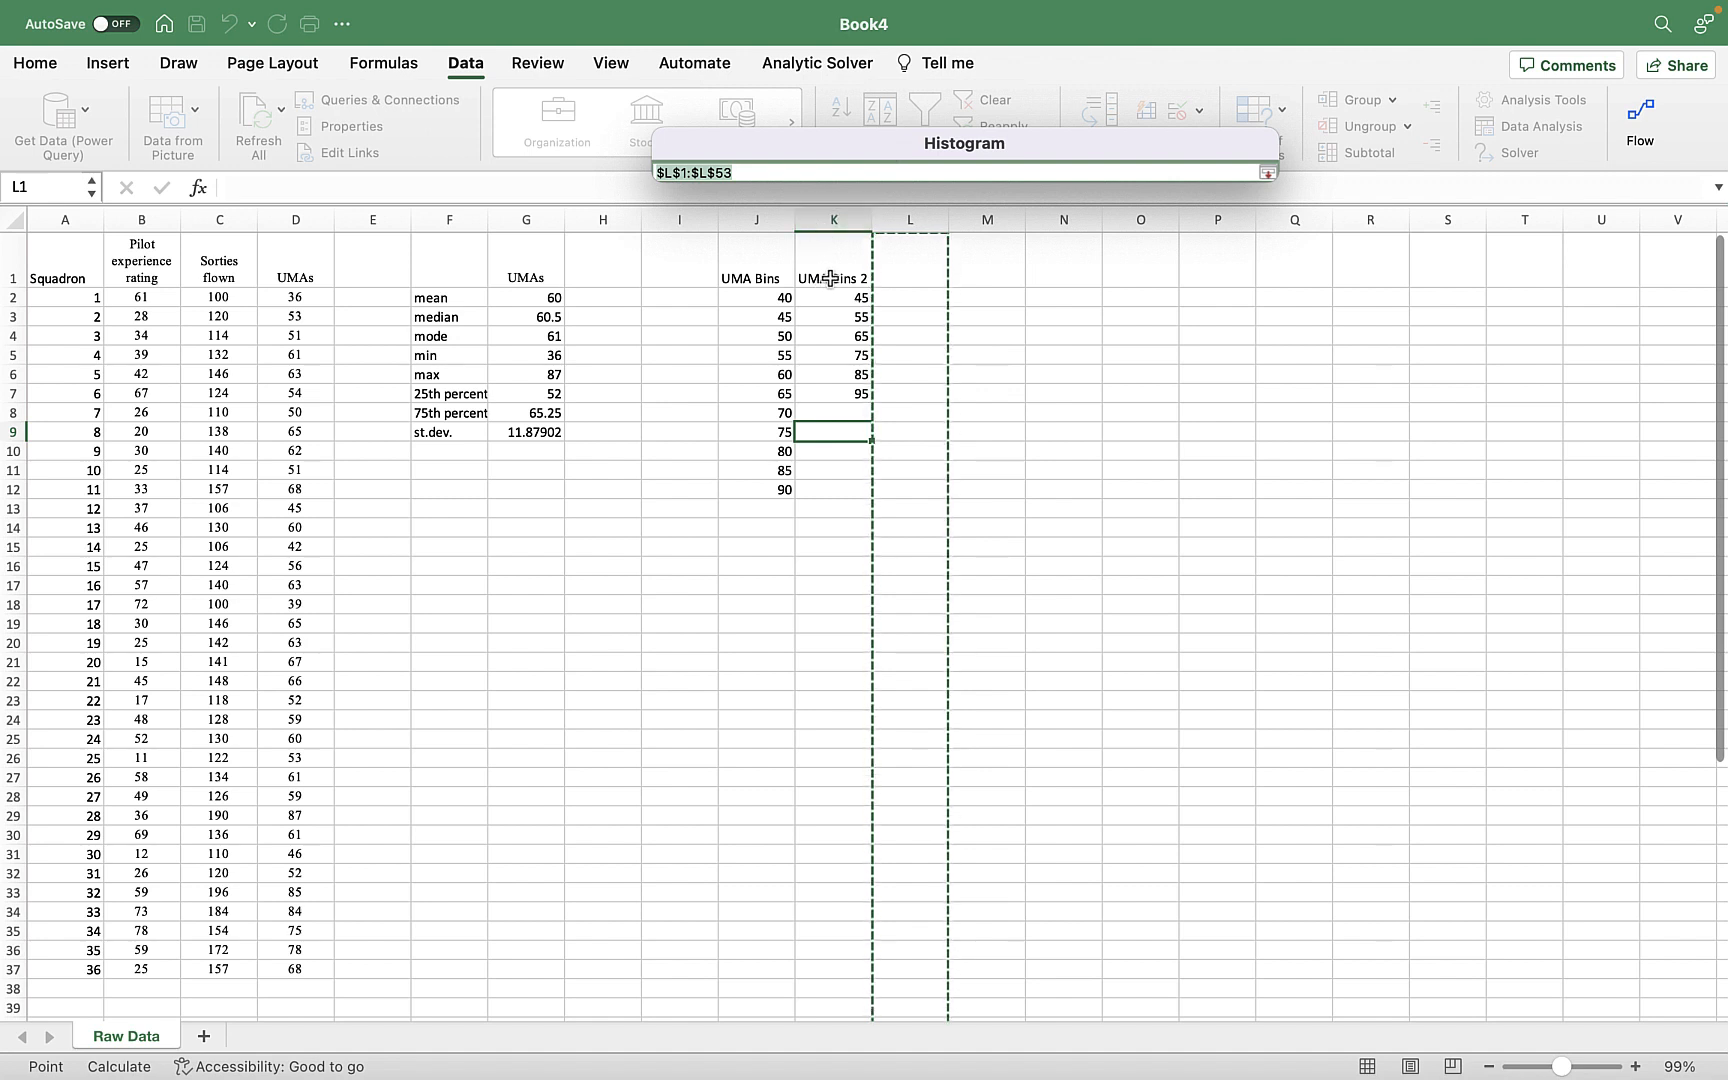
{"action": "left_click_drag", "start_coordinate": [750, 265], "coordinate": [752, 486]}
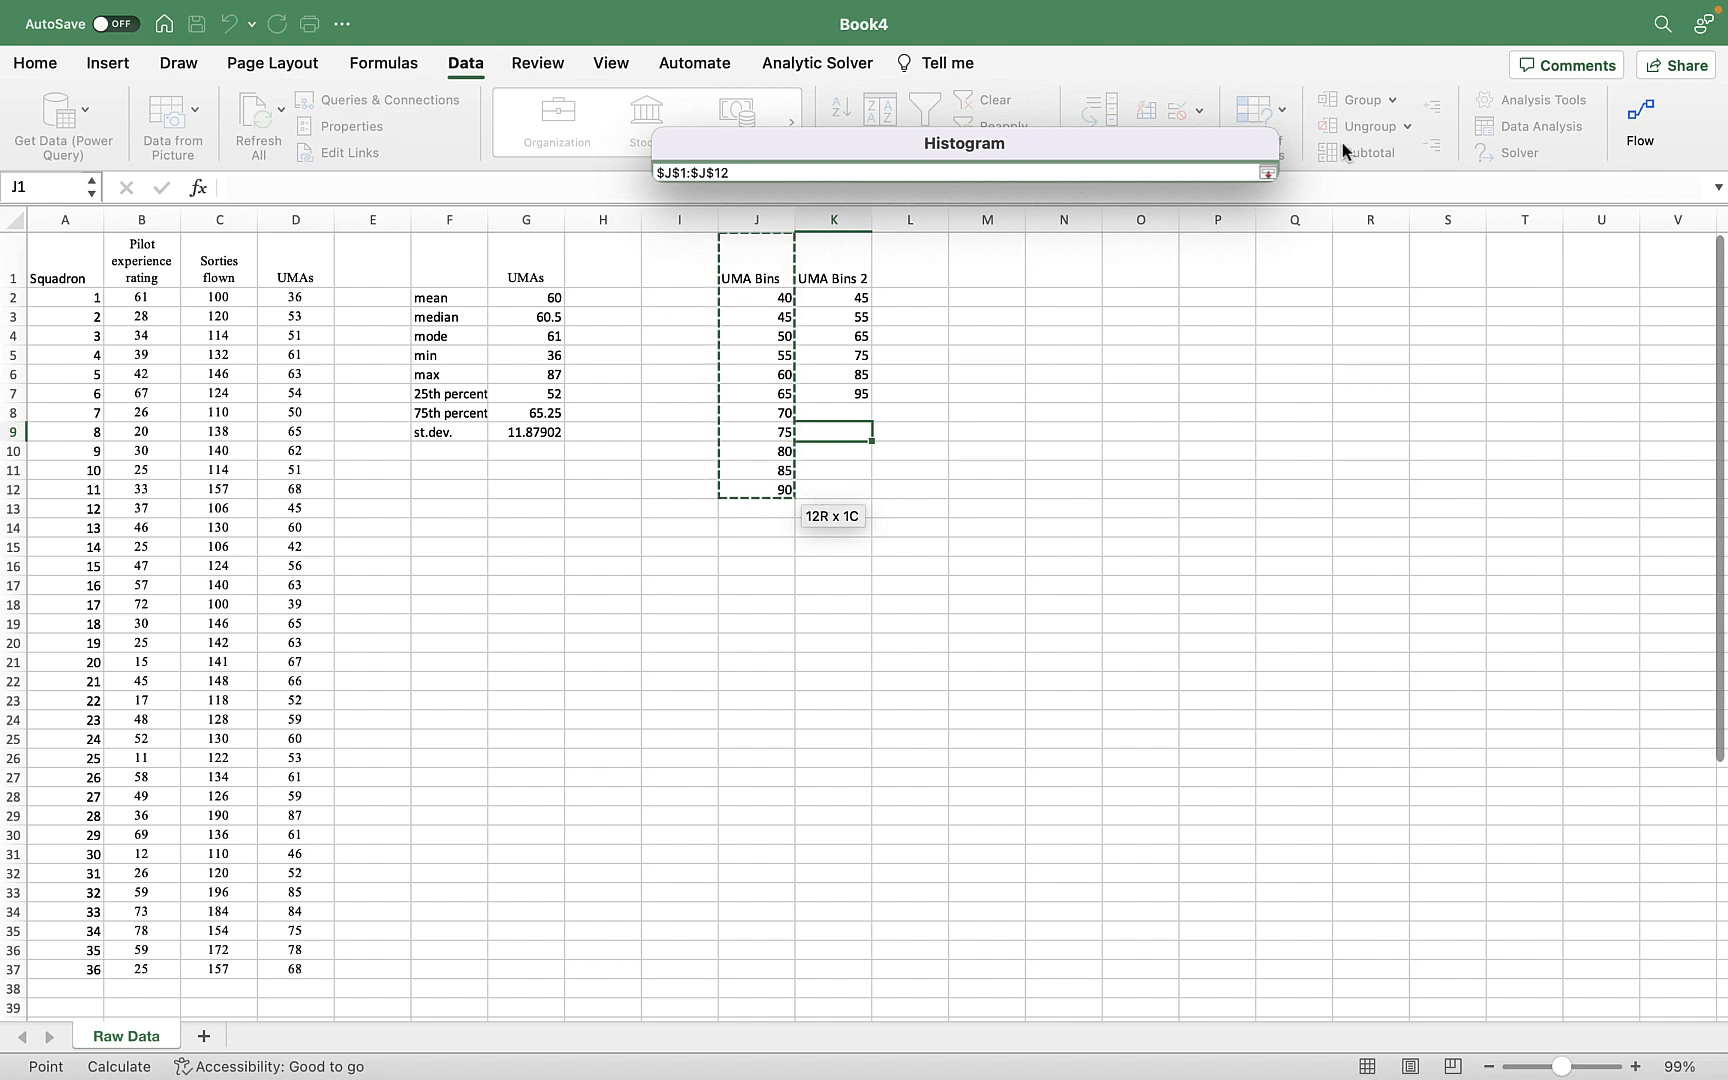
{"action": "left_click", "coordinate": [1264, 175]}
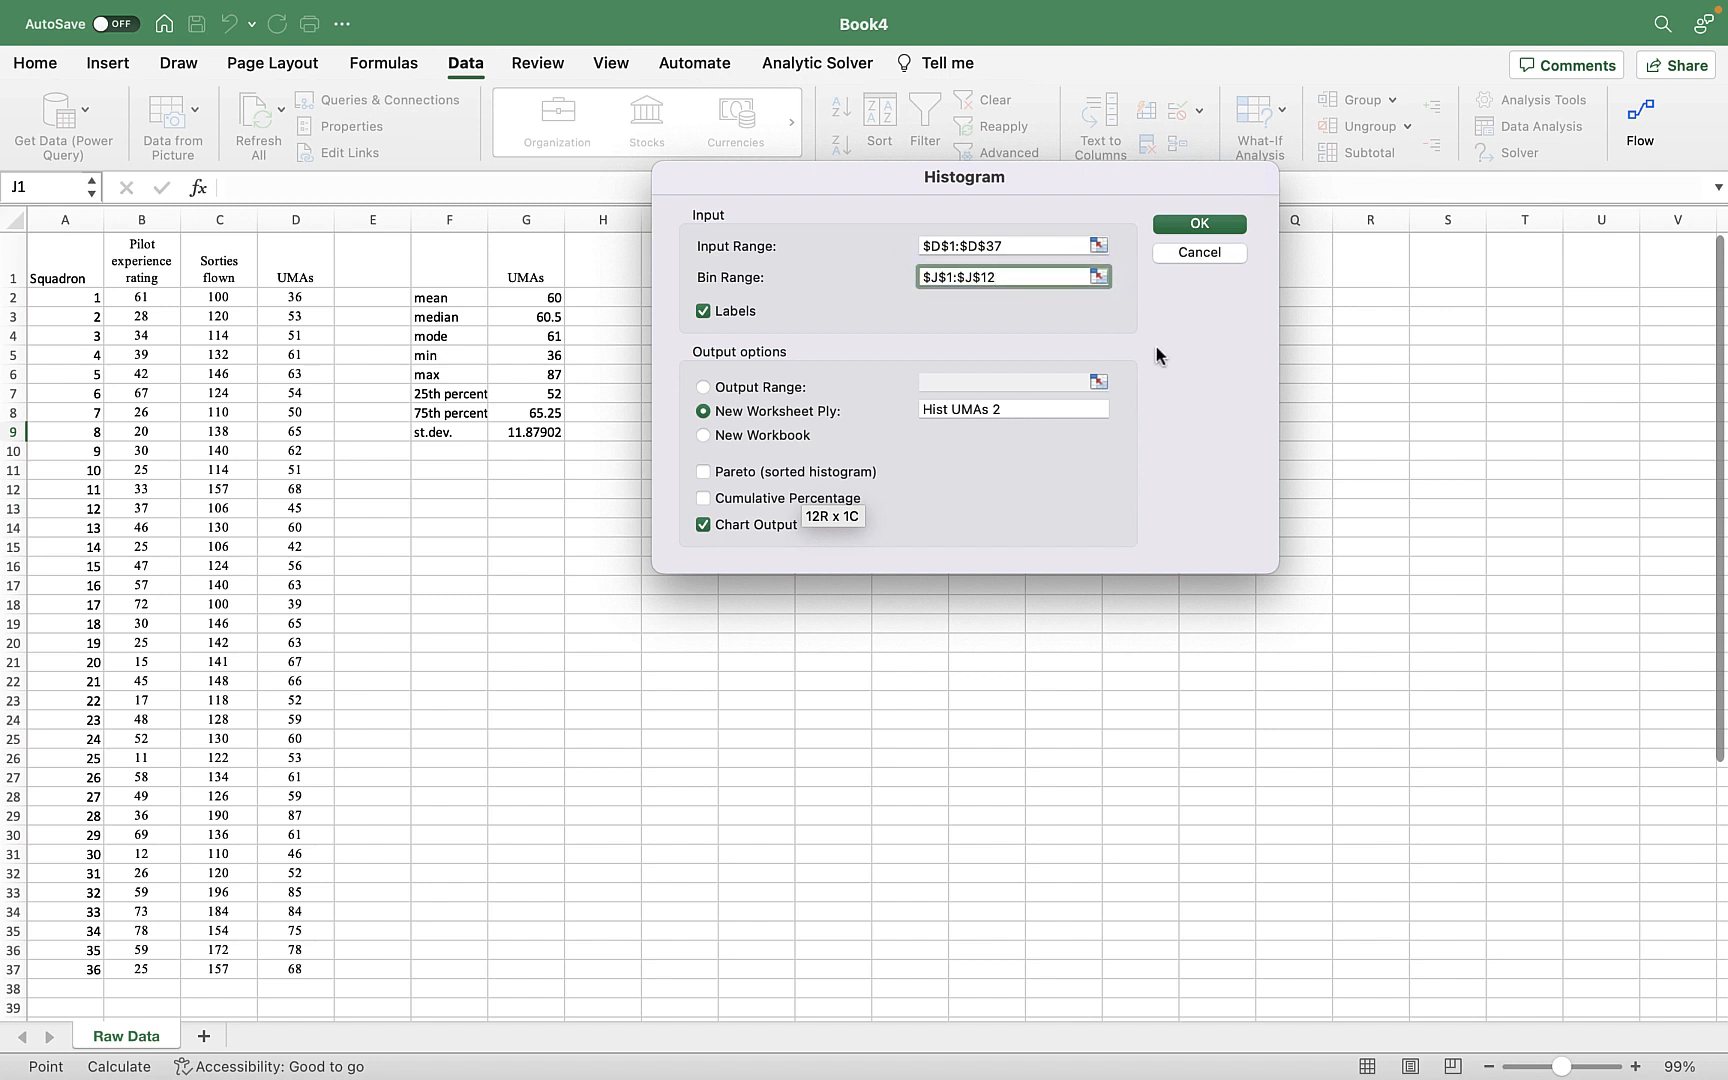
Name the new output worksheet "UMA Hists" and generate the histogram with chart output.
{"action": "left_click", "coordinate": [1011, 408]}
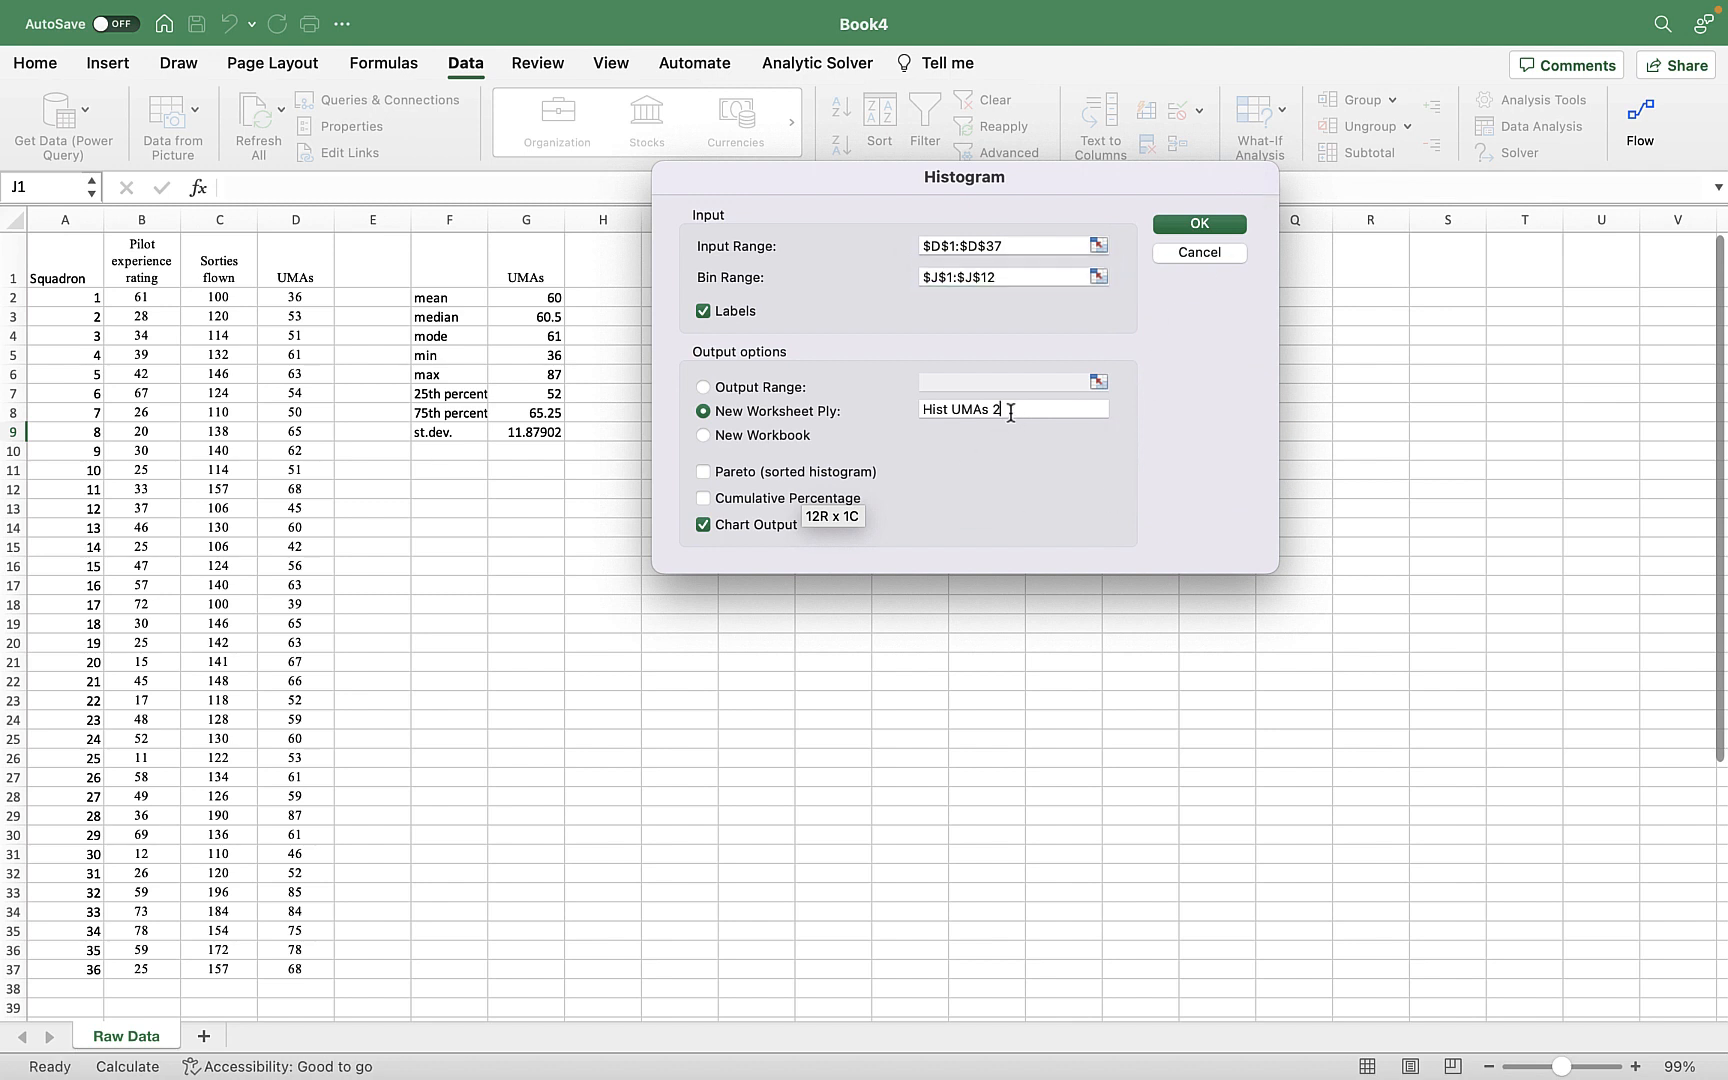
{"action": "key", "text": "BackSpace"}
{"action": "key", "text": "BackSpace"}
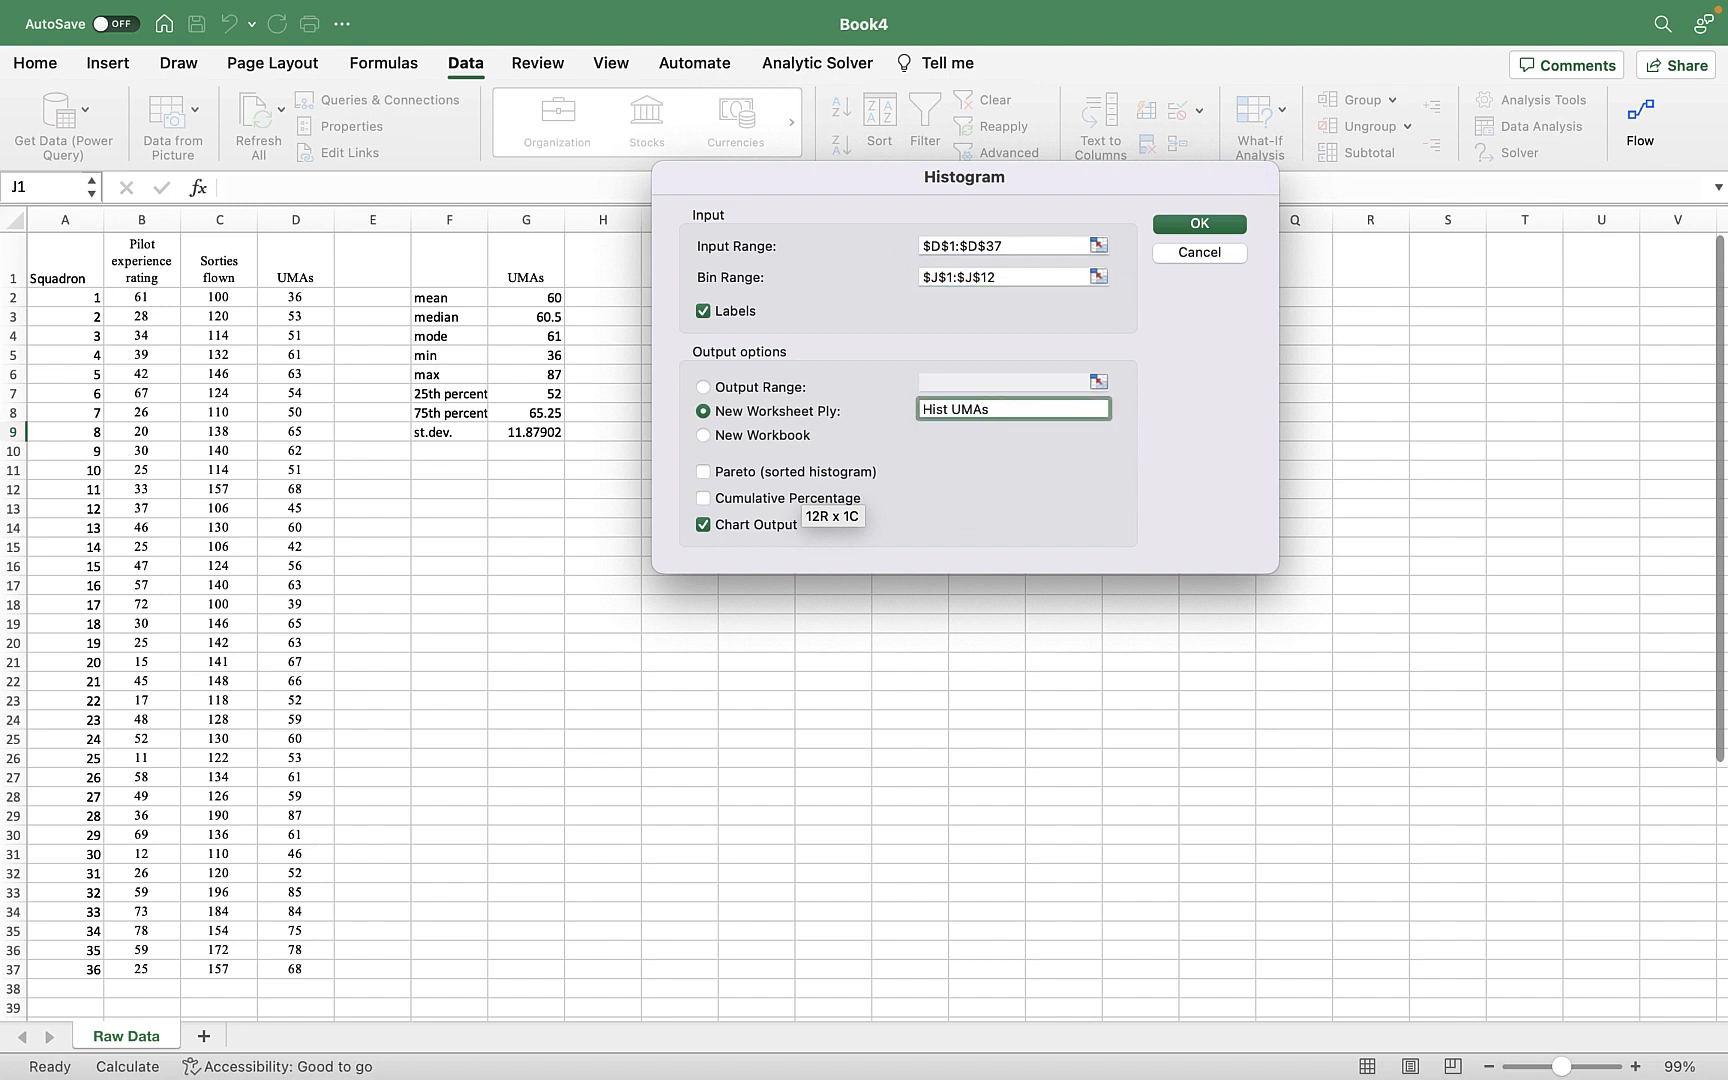
{"action": "key", "text": "BackSpace"}
{"action": "key", "text": "BackSpace"}
{"action": "key", "text": "BackSpace"}
{"action": "key", "text": "BackSpace"}
{"action": "key", "text": "BackSpace"}
{"action": "key", "text": "BackSpace"}
{"action": "key", "text": "BackSpace"}
{"action": "key", "text": "BackSpace"}
{"action": "key", "text": "BackSpace"}
{"action": "type", "text": "UMA Hists"}
{"action": "left_click", "coordinate": [703, 525]}
{"action": "left_click", "coordinate": [1188, 228]}
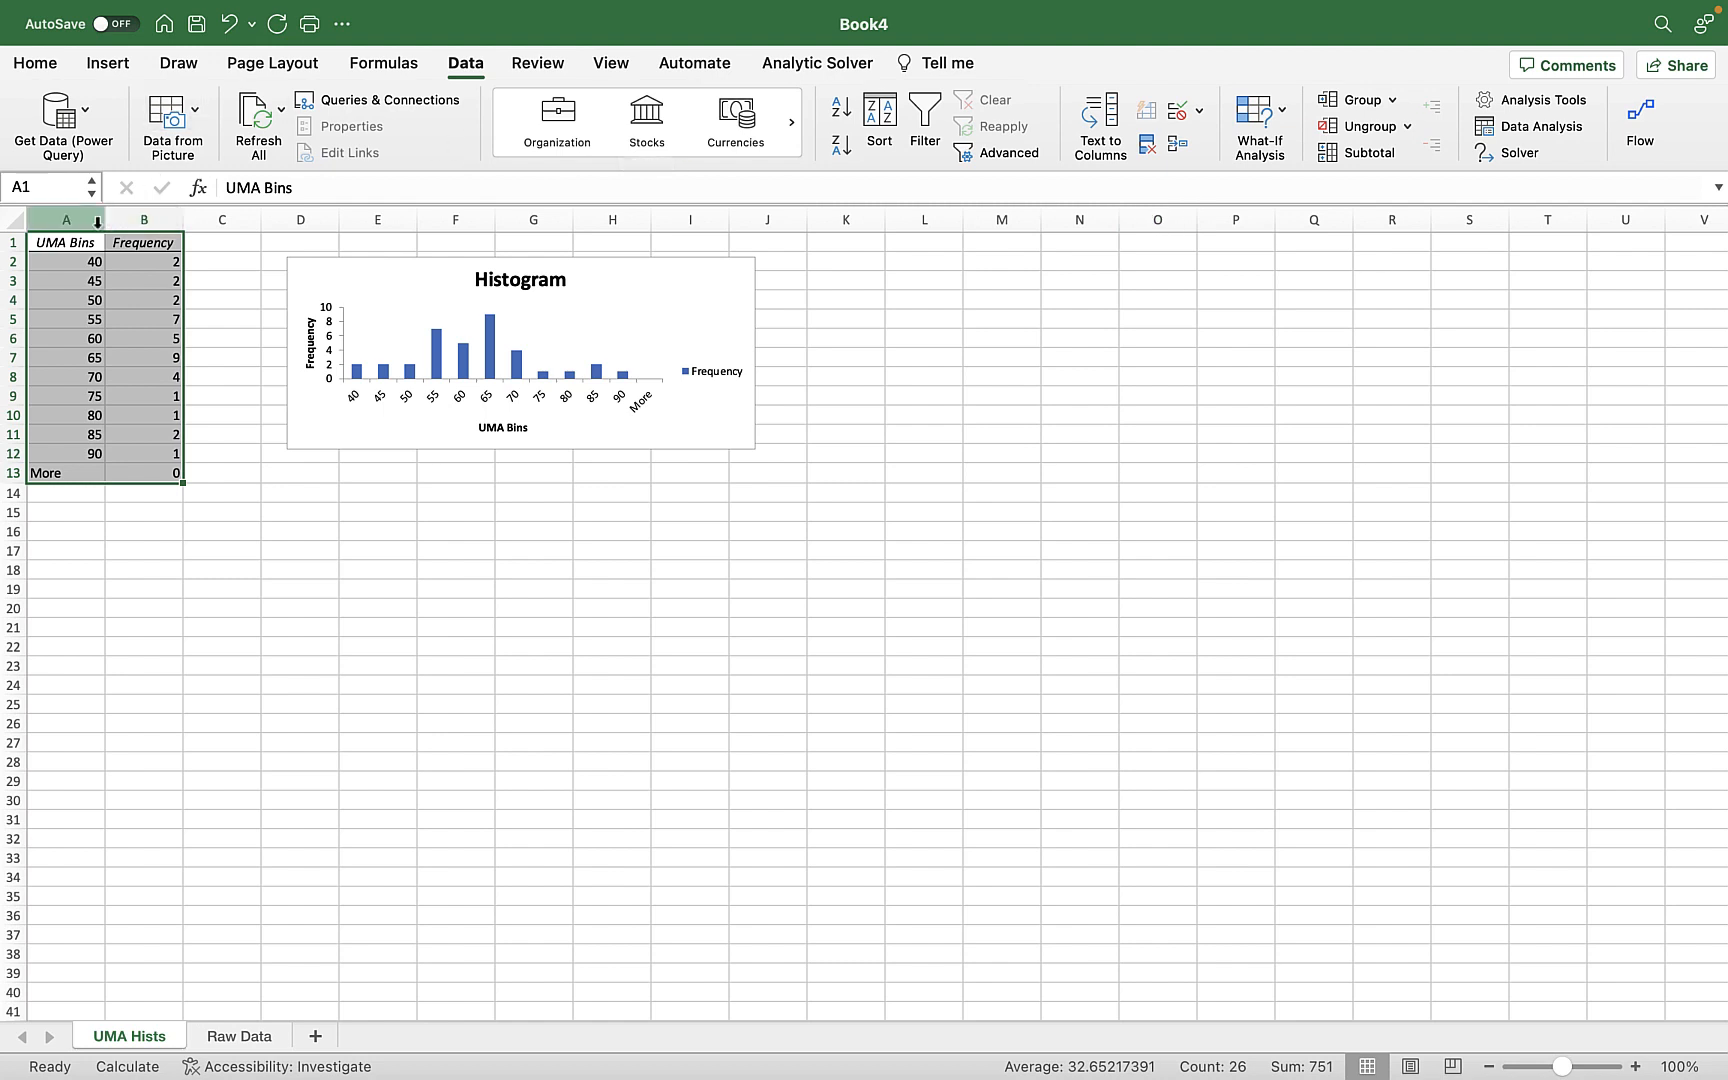
Insert a 2-D clustered column chart from the bins and frequencies in A1:B12, leaving out the More row.
{"action": "left_click_drag", "start_coordinate": [92, 242], "coordinate": [154, 455]}
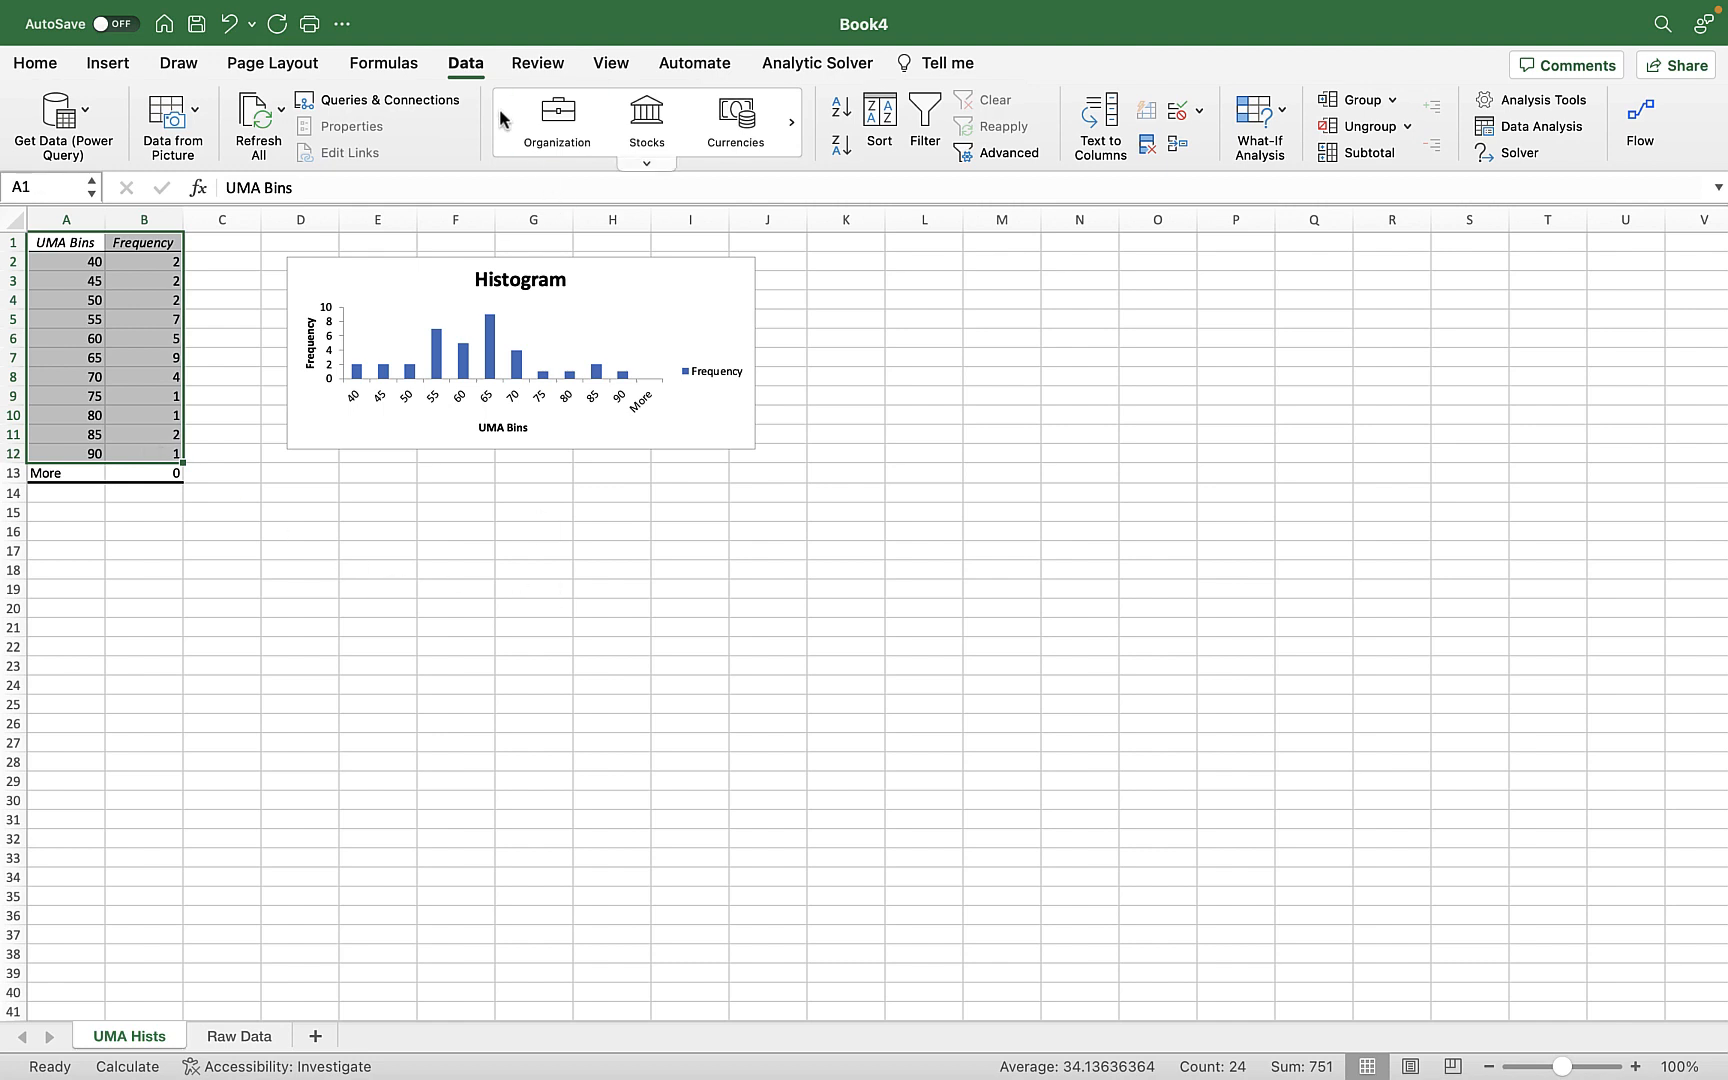
{"action": "left_click", "coordinate": [105, 63]}
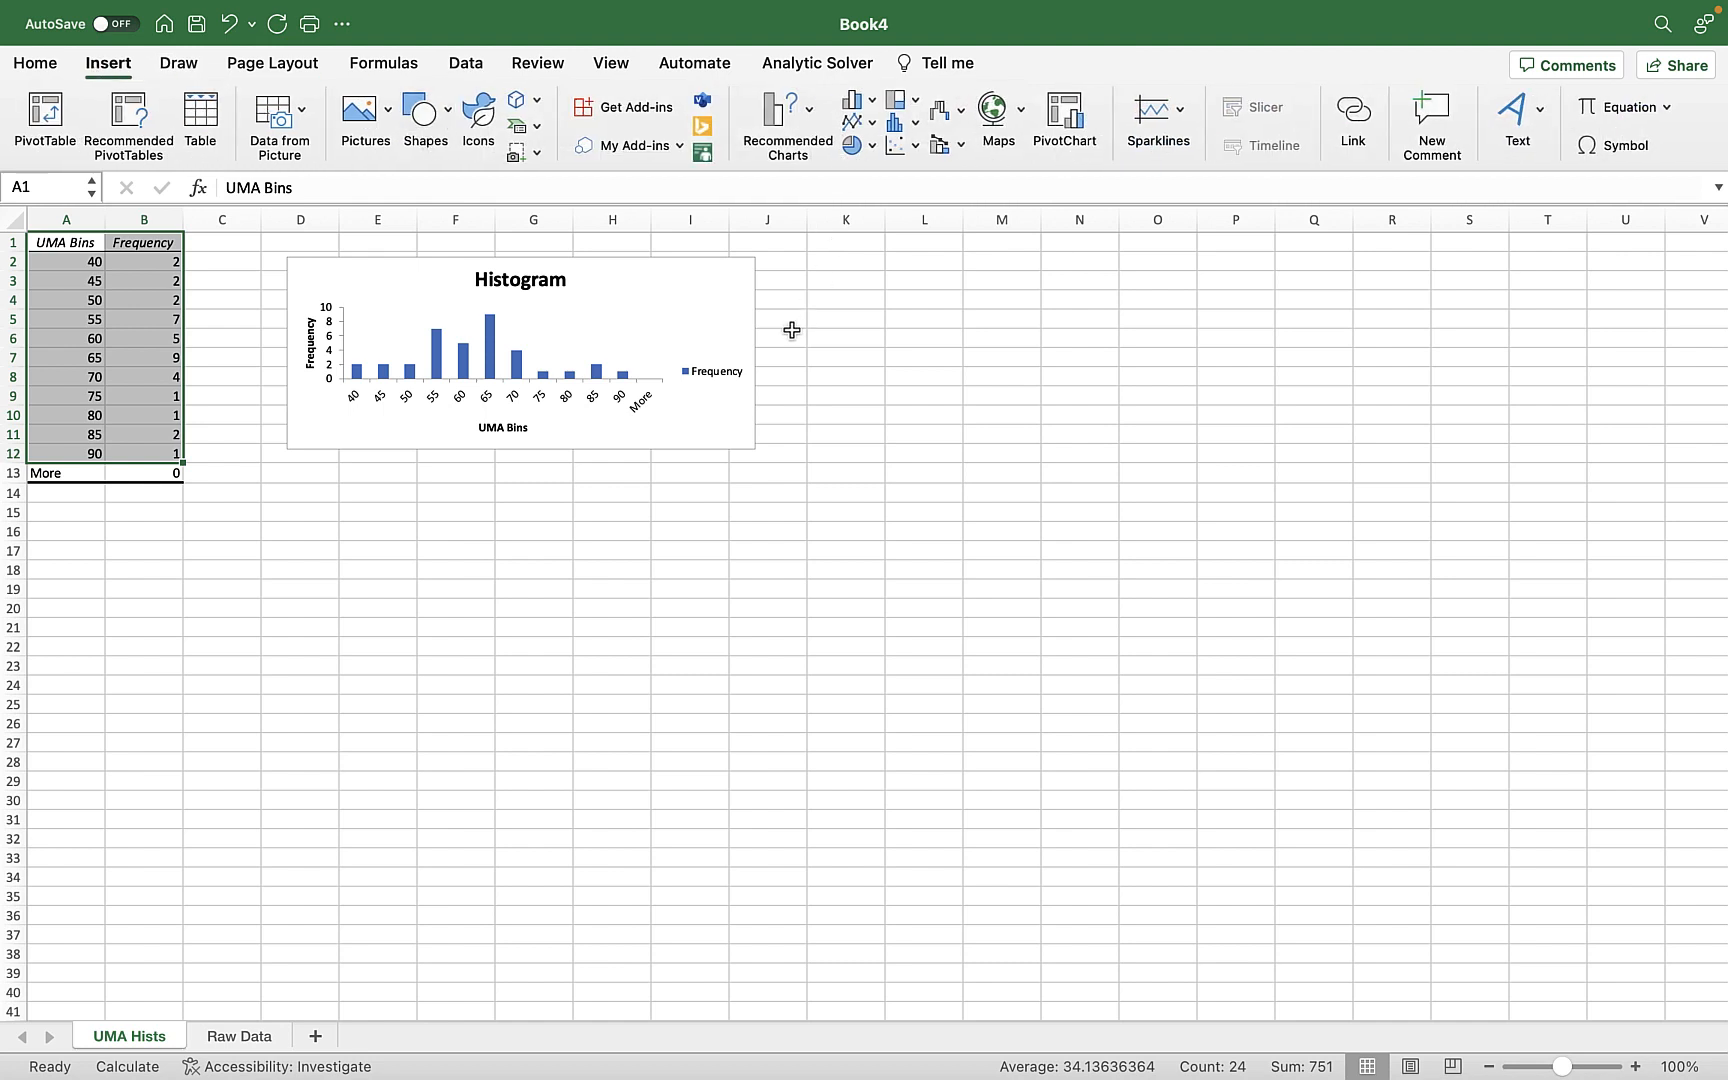
{"action": "left_click", "coordinate": [869, 105]}
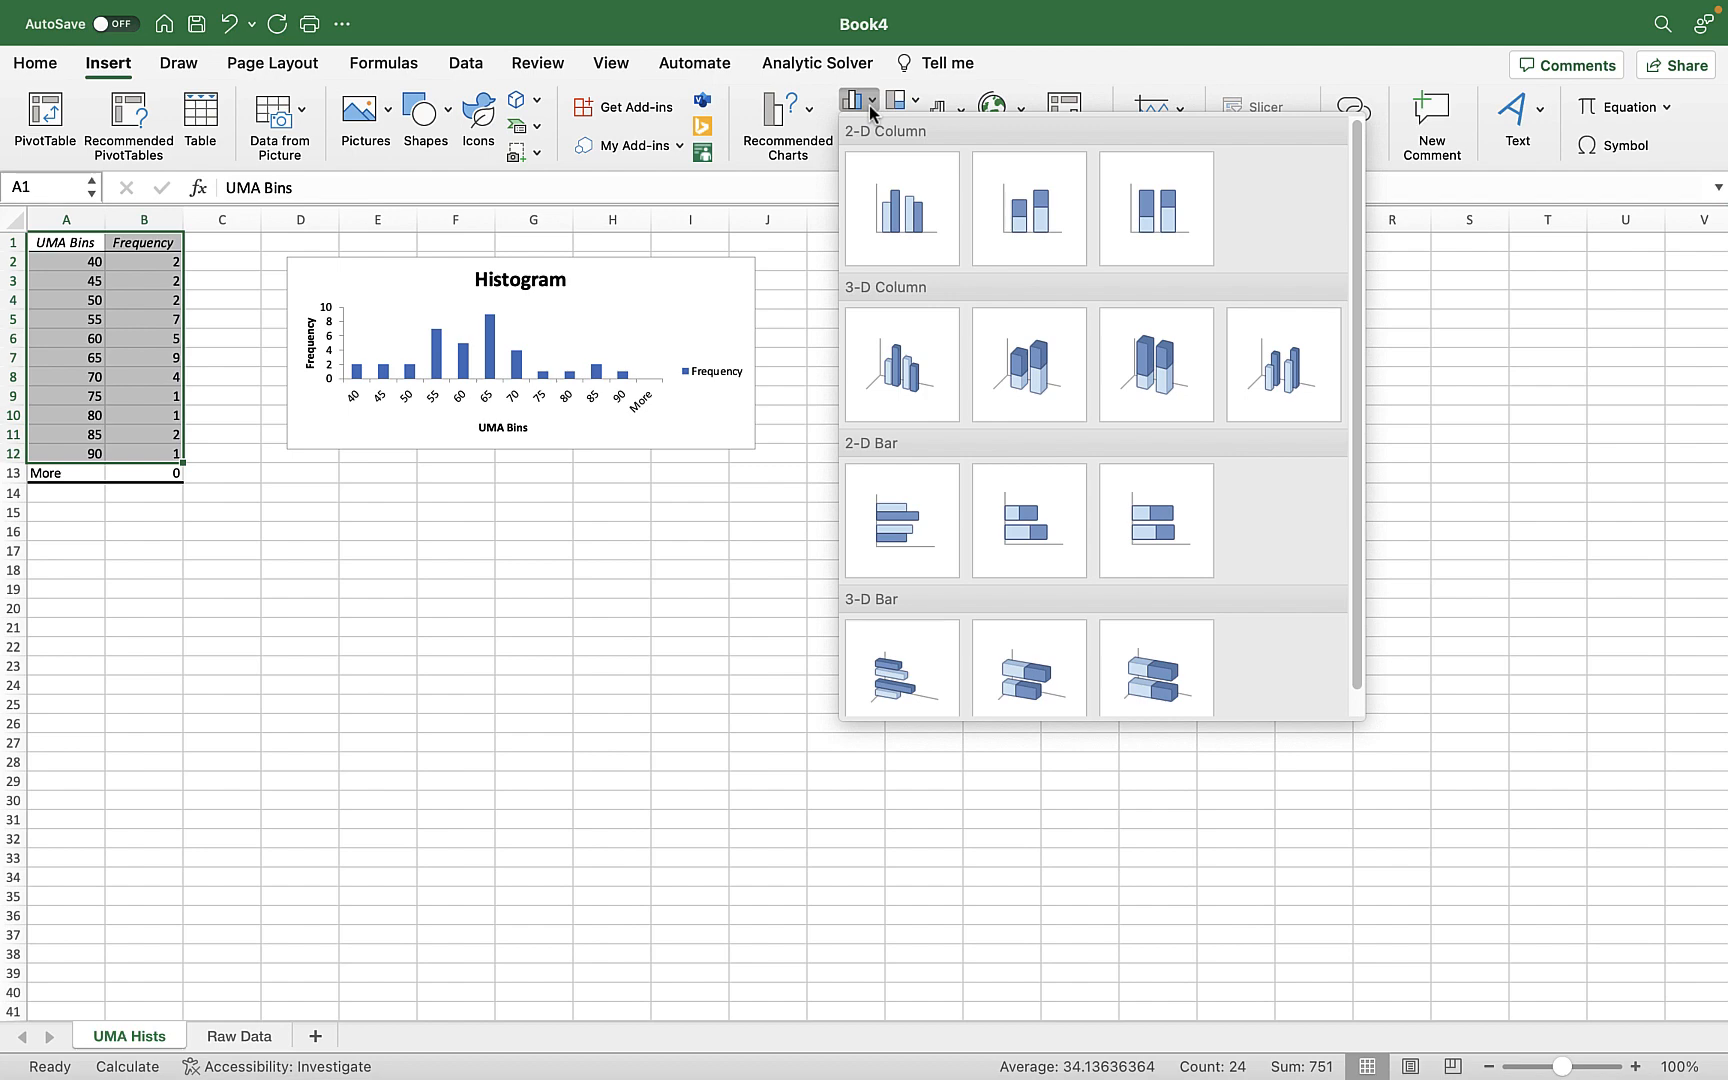
{"action": "left_click", "coordinate": [916, 208]}
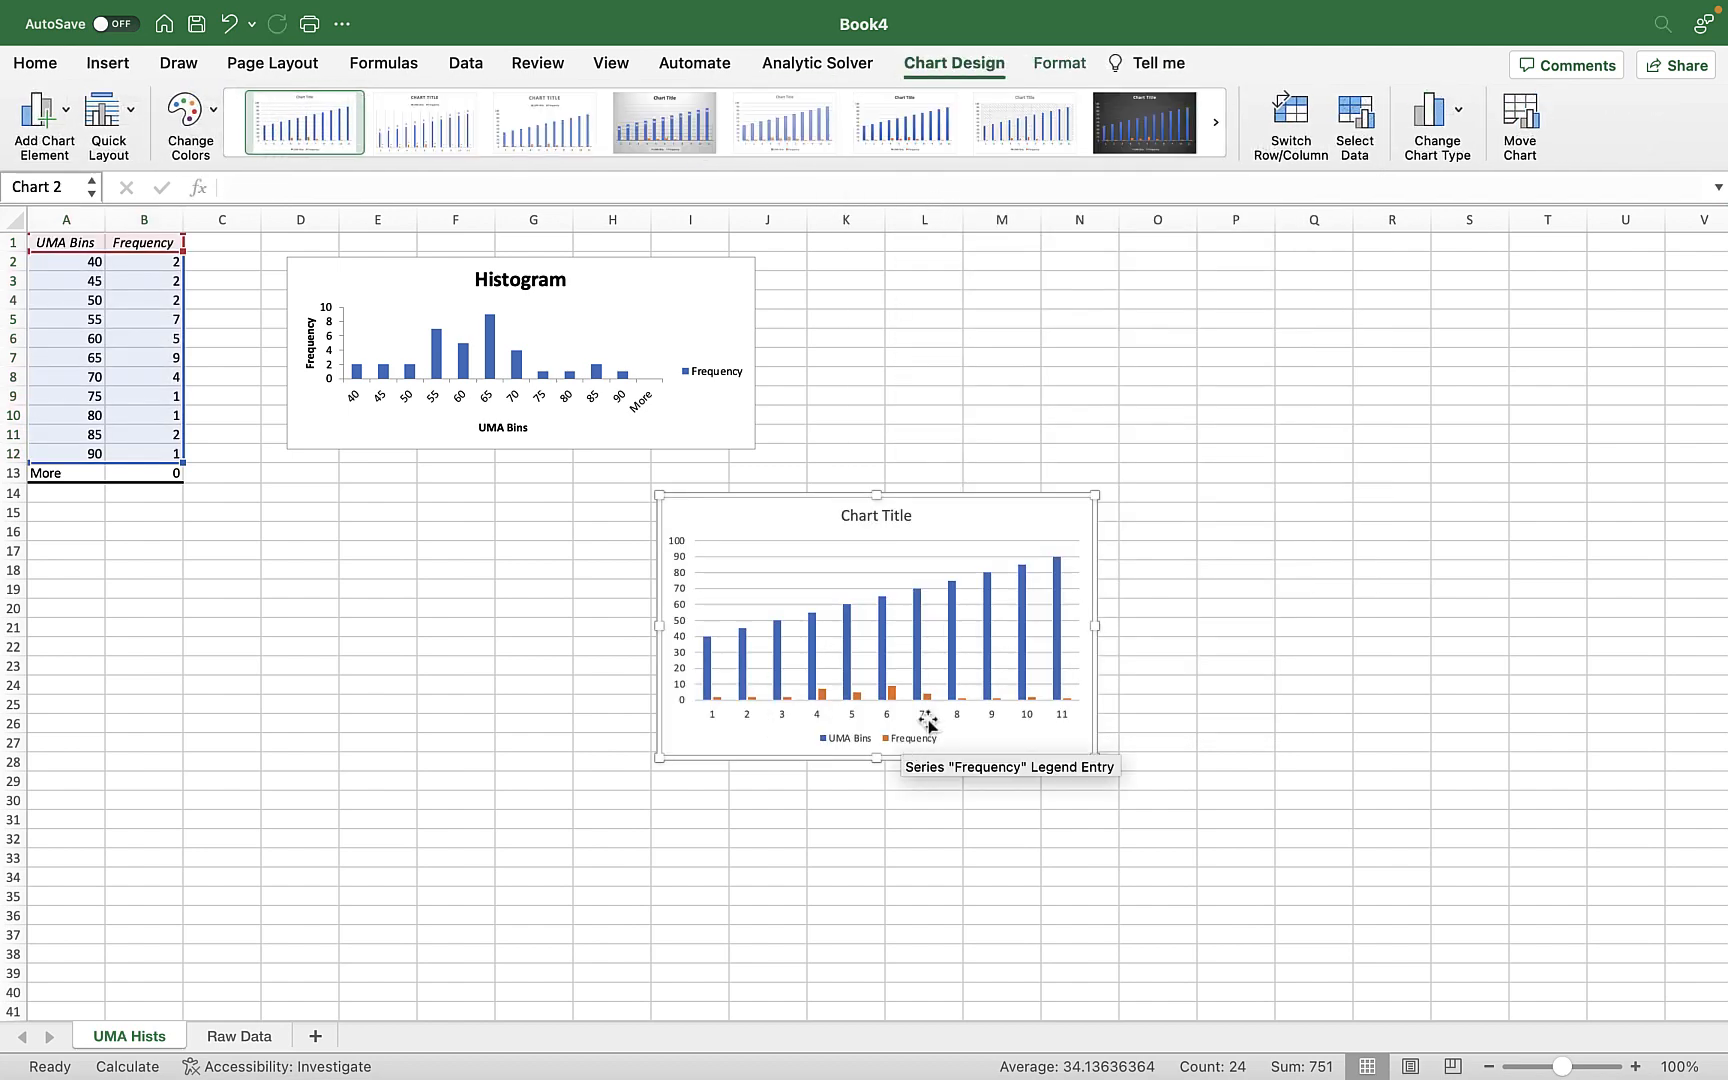
Set the new chart's horizontal axis labels to the bin values in 'UMA Hists'!$A$2:$A$12.
{"action": "left_click", "coordinate": [1362, 118]}
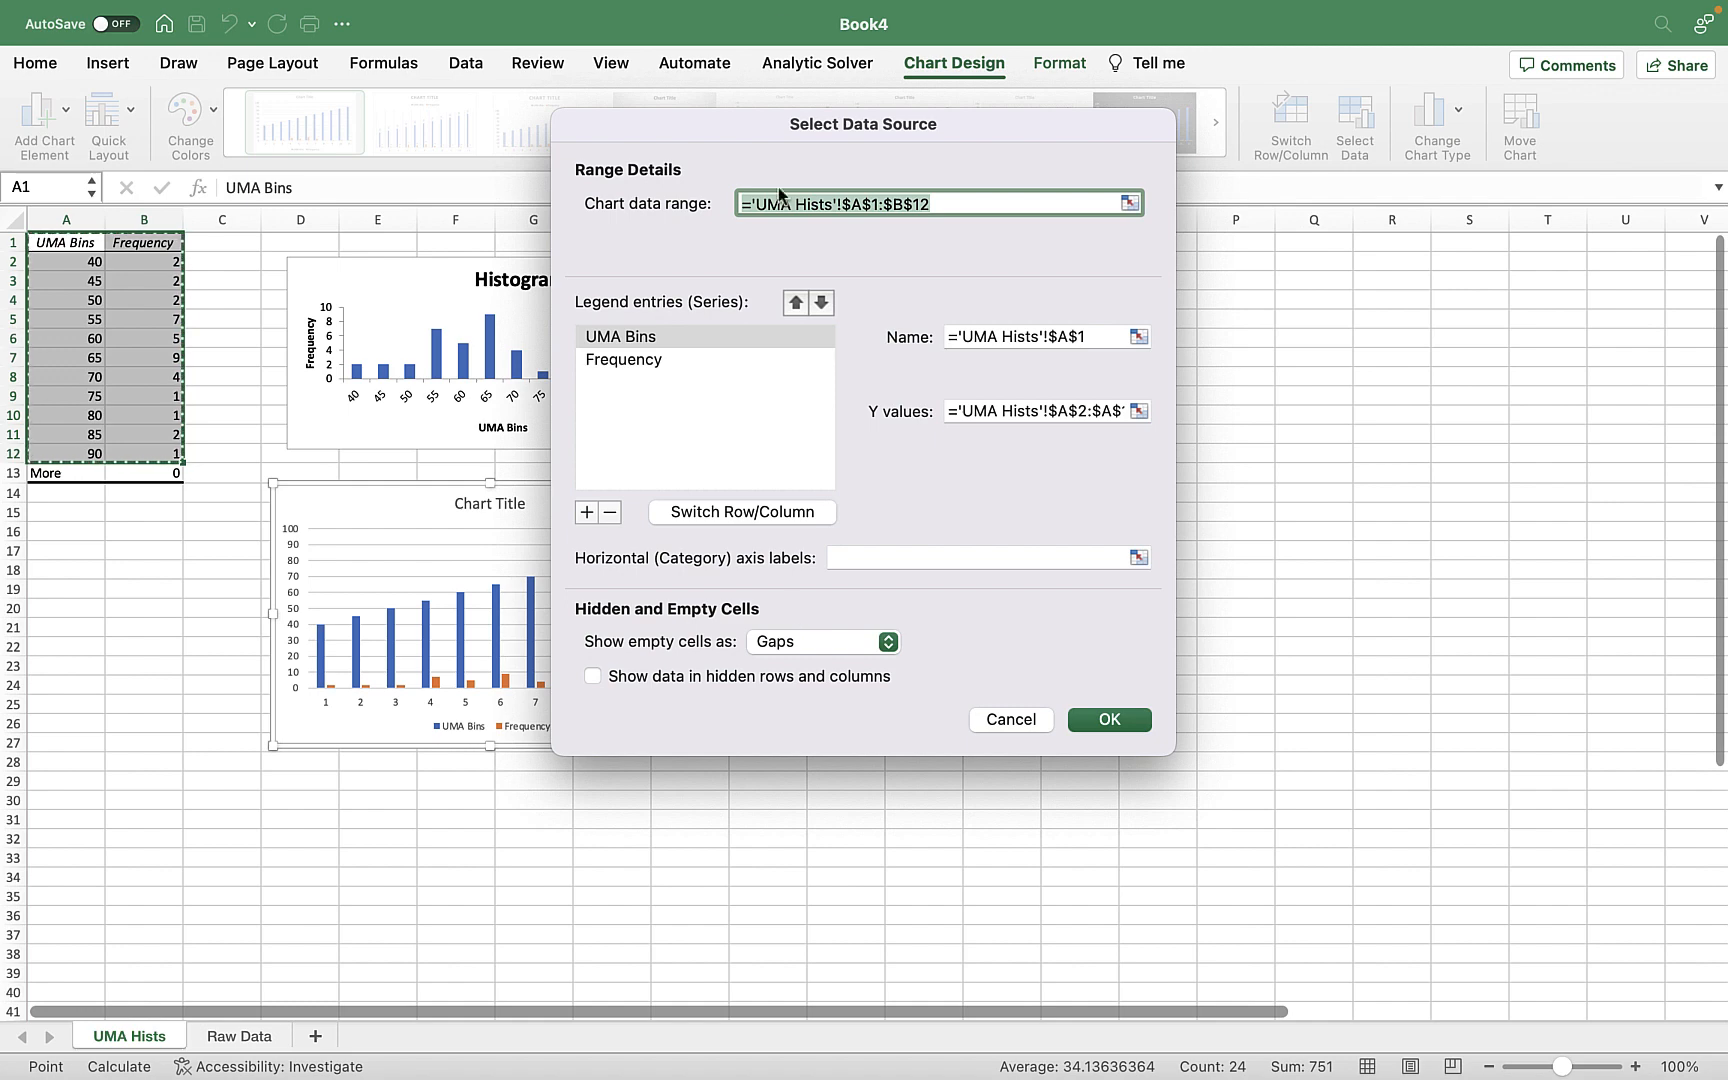
{"action": "left_click_drag", "start_coordinate": [726, 130], "coordinate": [946, 202]}
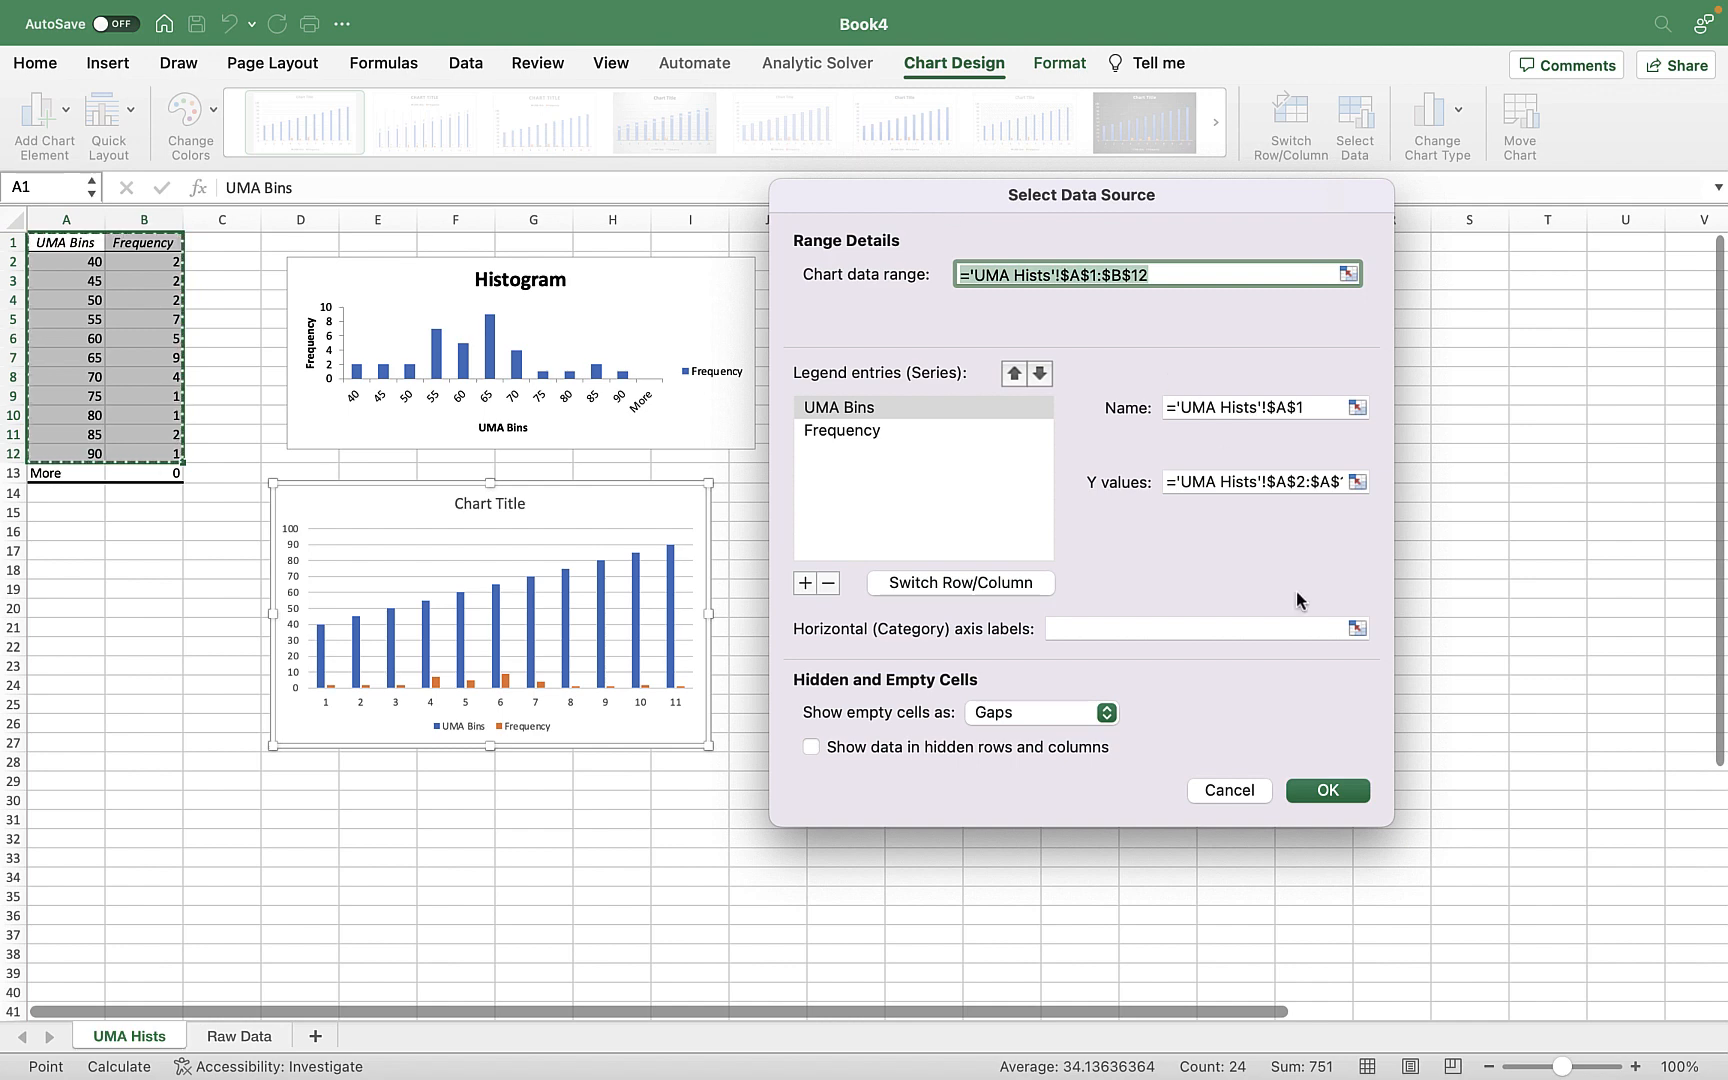
{"action": "left_click", "coordinate": [1357, 629]}
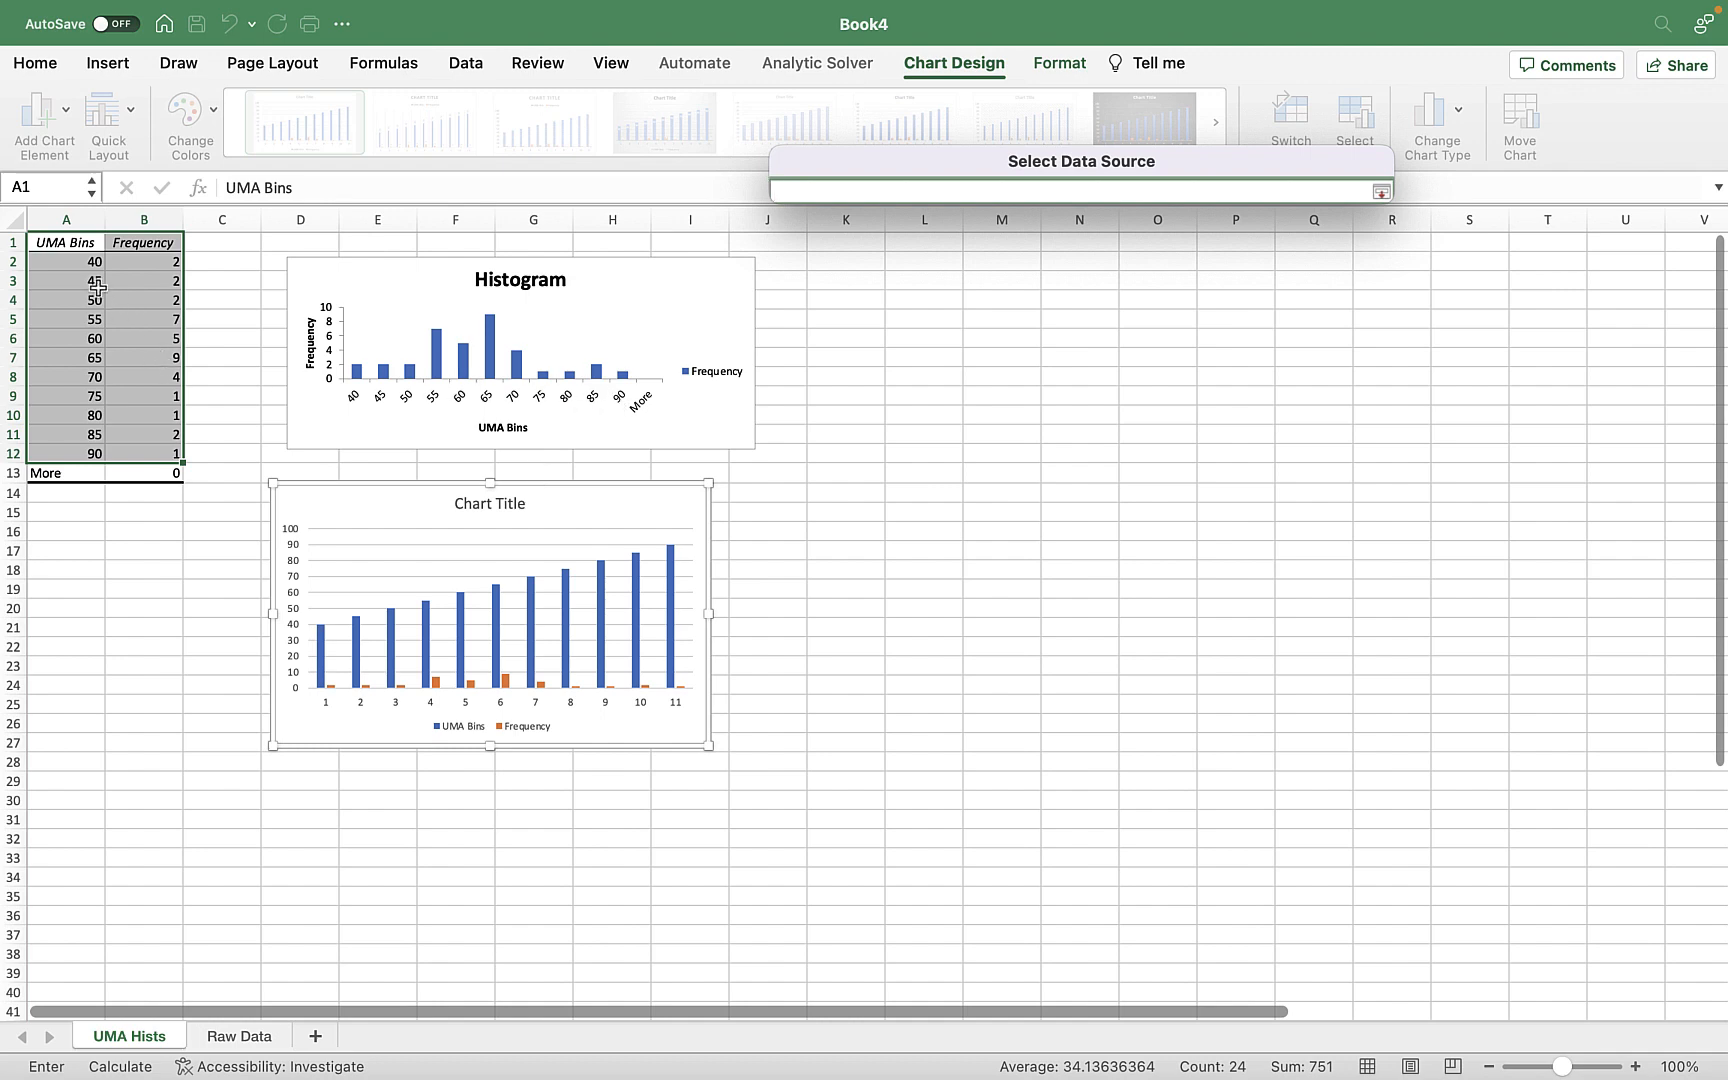
{"action": "left_click_drag", "start_coordinate": [88, 256], "coordinate": [90, 457]}
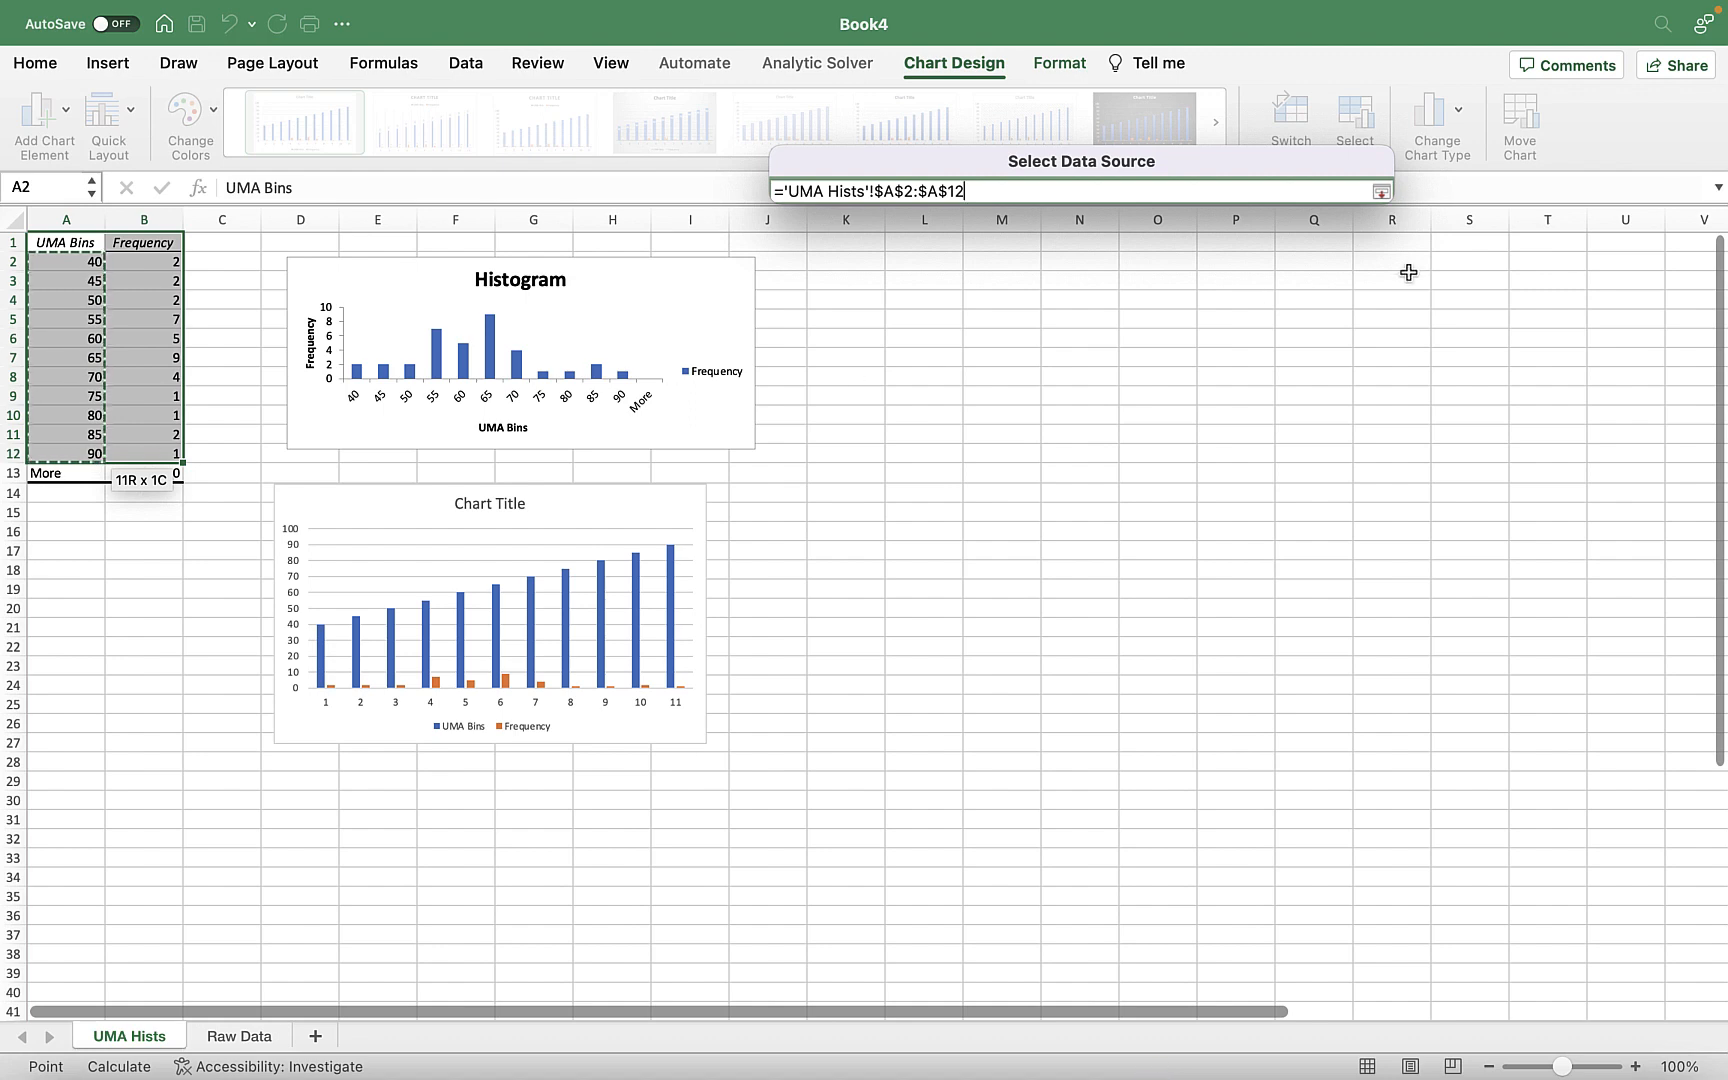
{"action": "left_click", "coordinate": [1382, 192]}
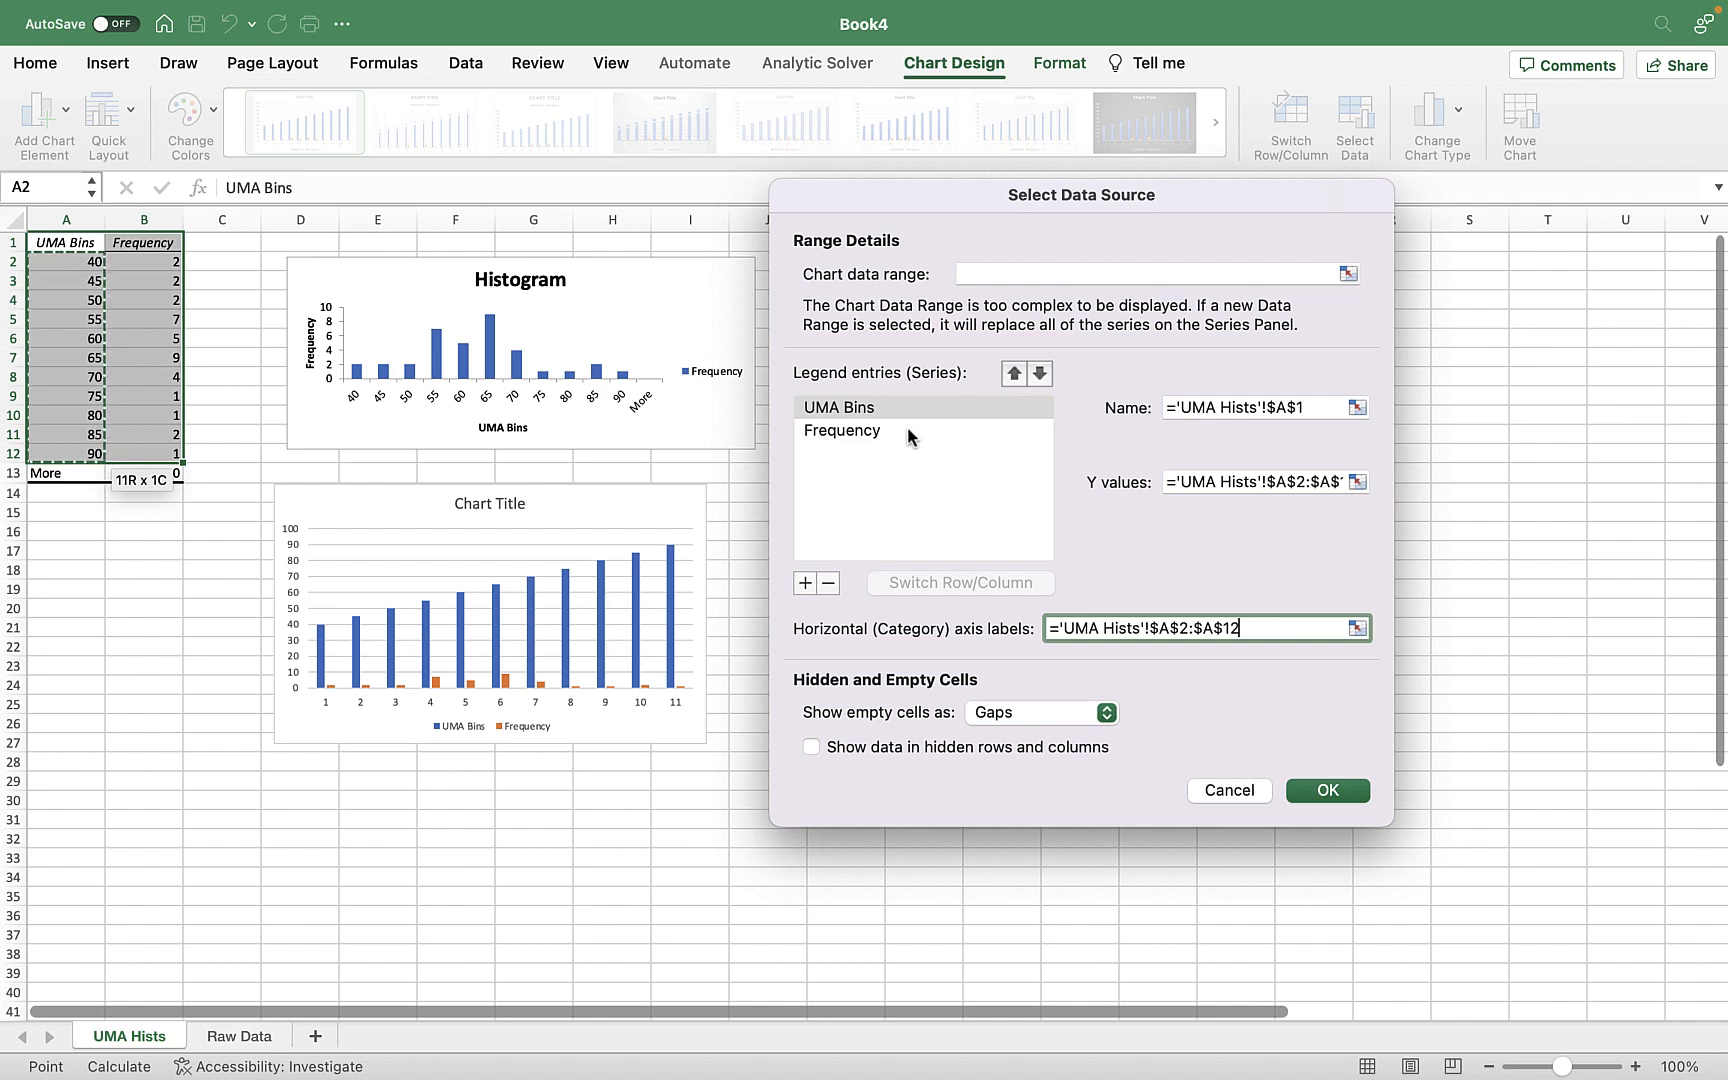
{"action": "left_click", "coordinate": [1329, 791]}
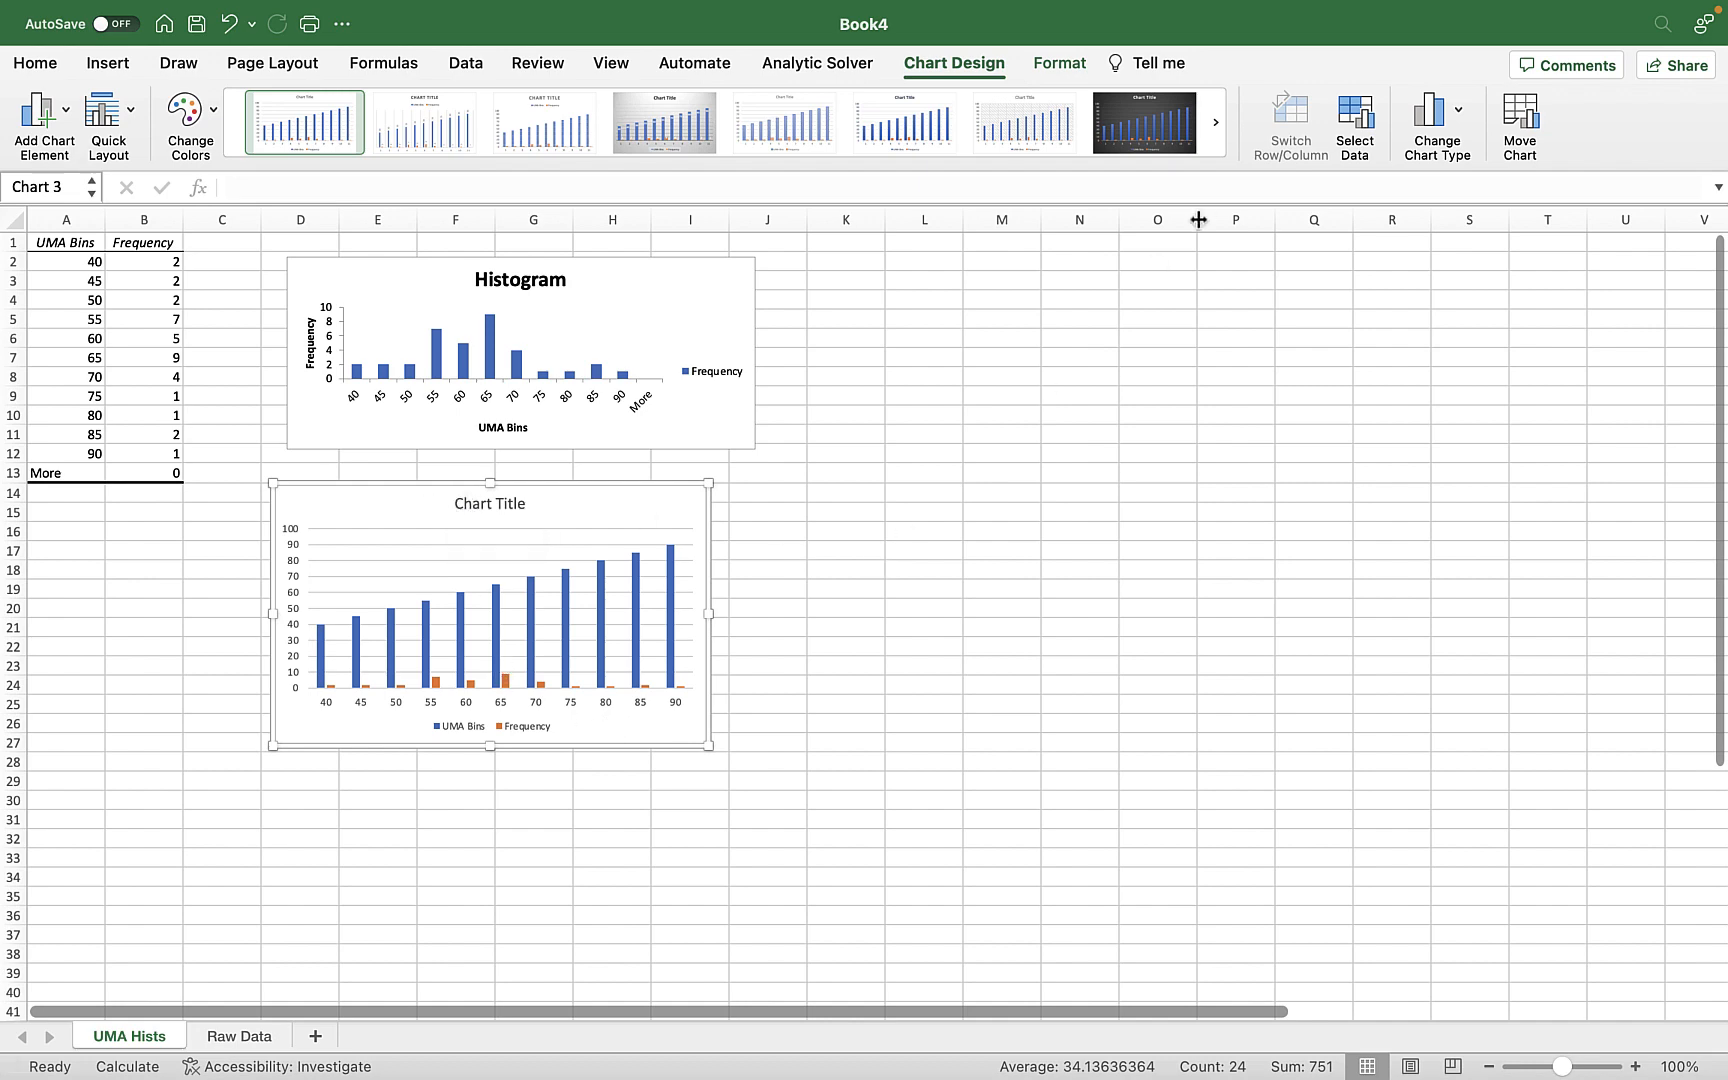
Remove the UMA Bins series from the new column chart's data source, keeping only the Frequency series.
{"action": "left_click", "coordinate": [1376, 122]}
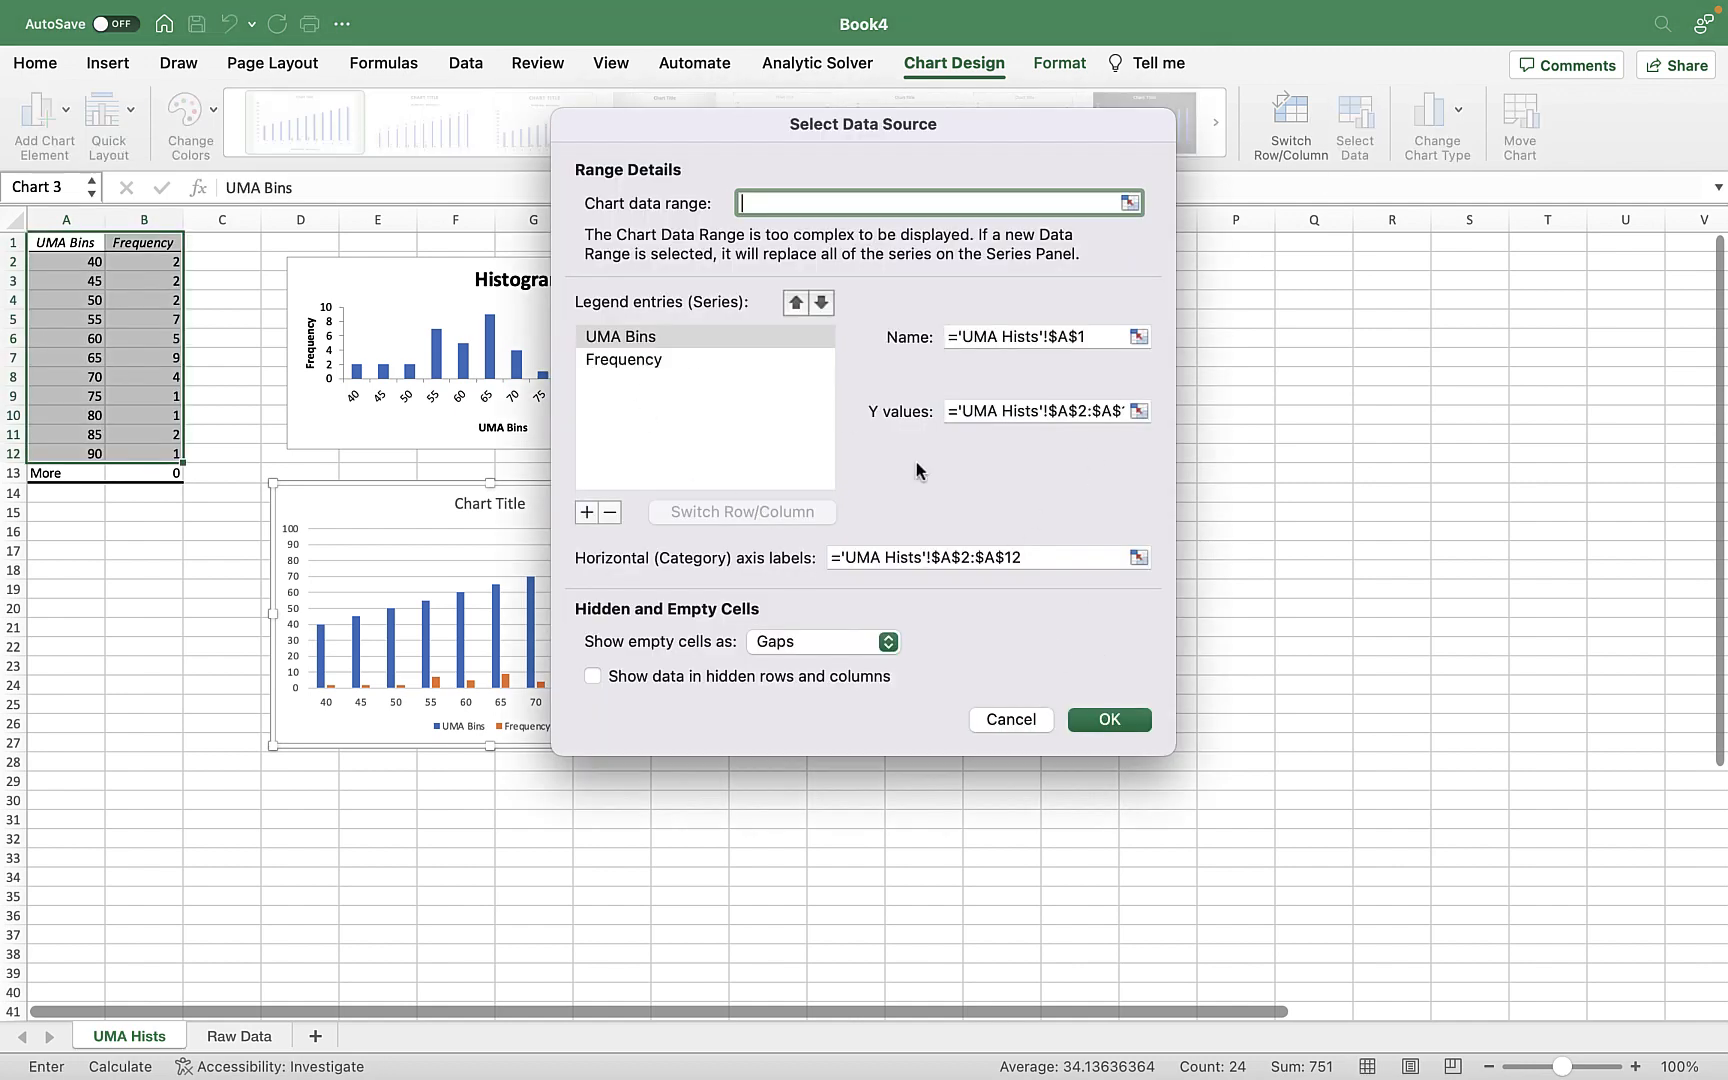
{"action": "left_click", "coordinate": [680, 340]}
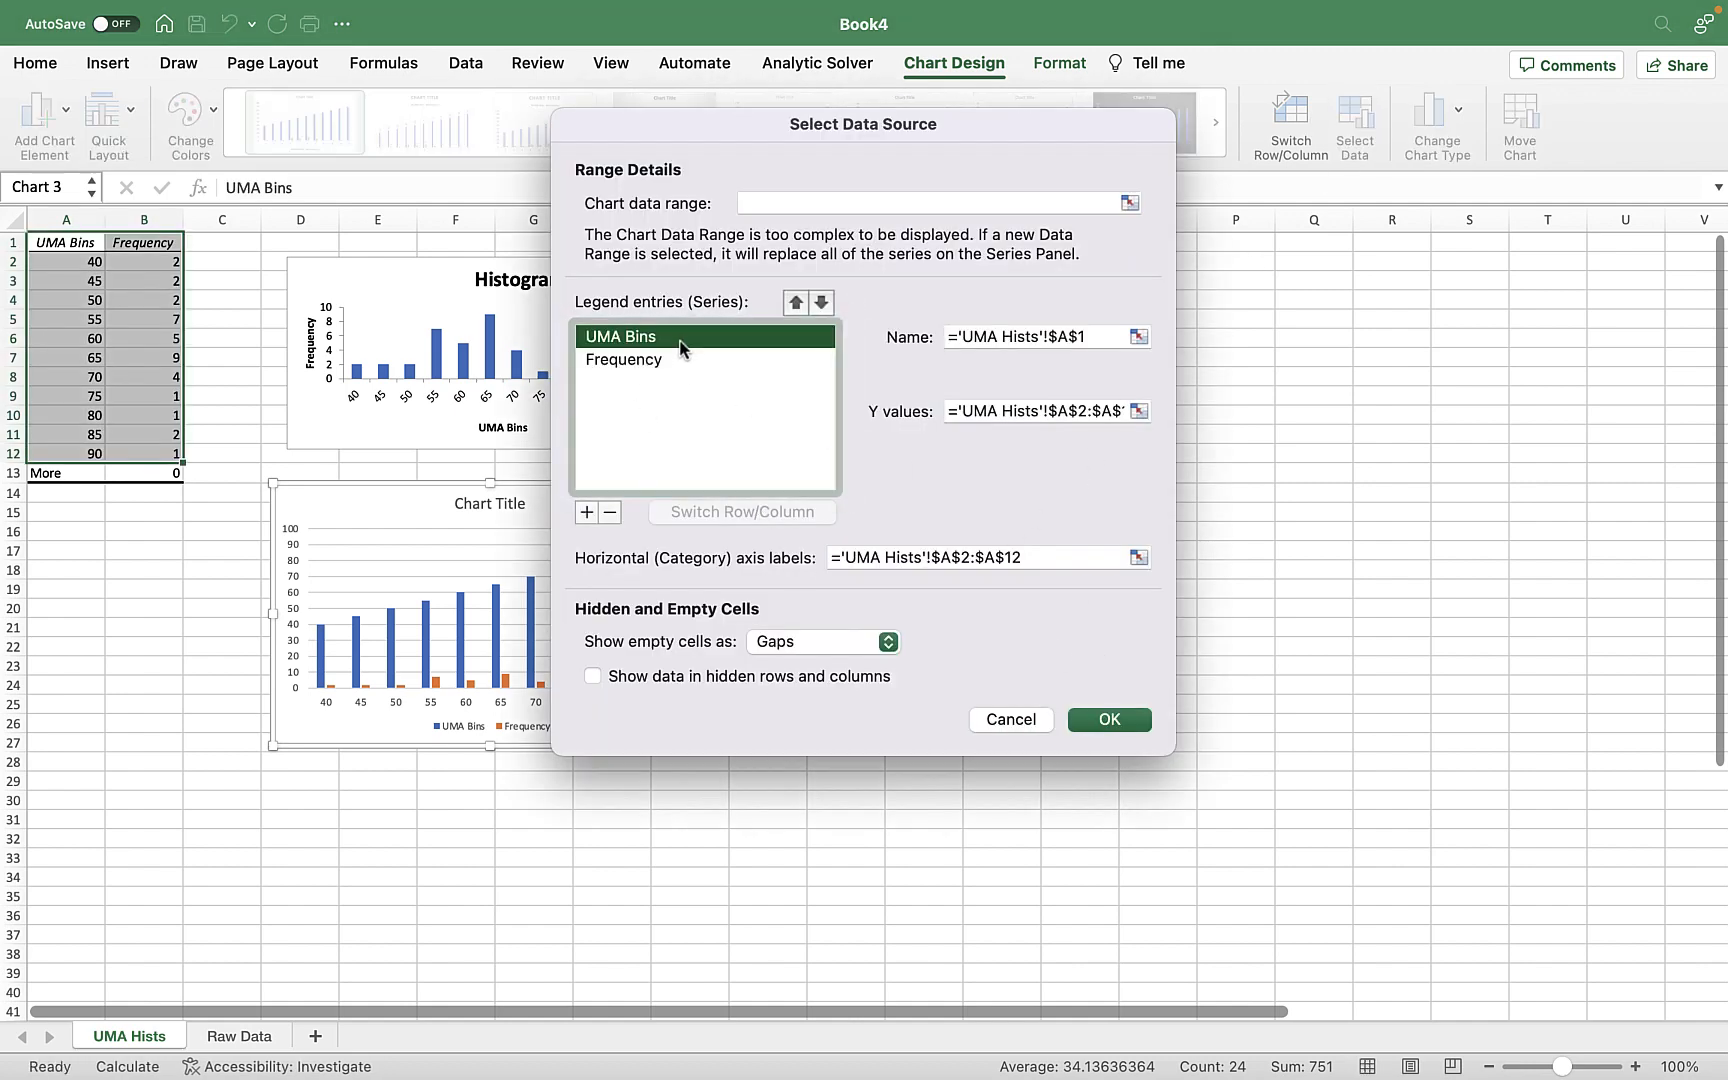
{"action": "left_click", "coordinate": [608, 511]}
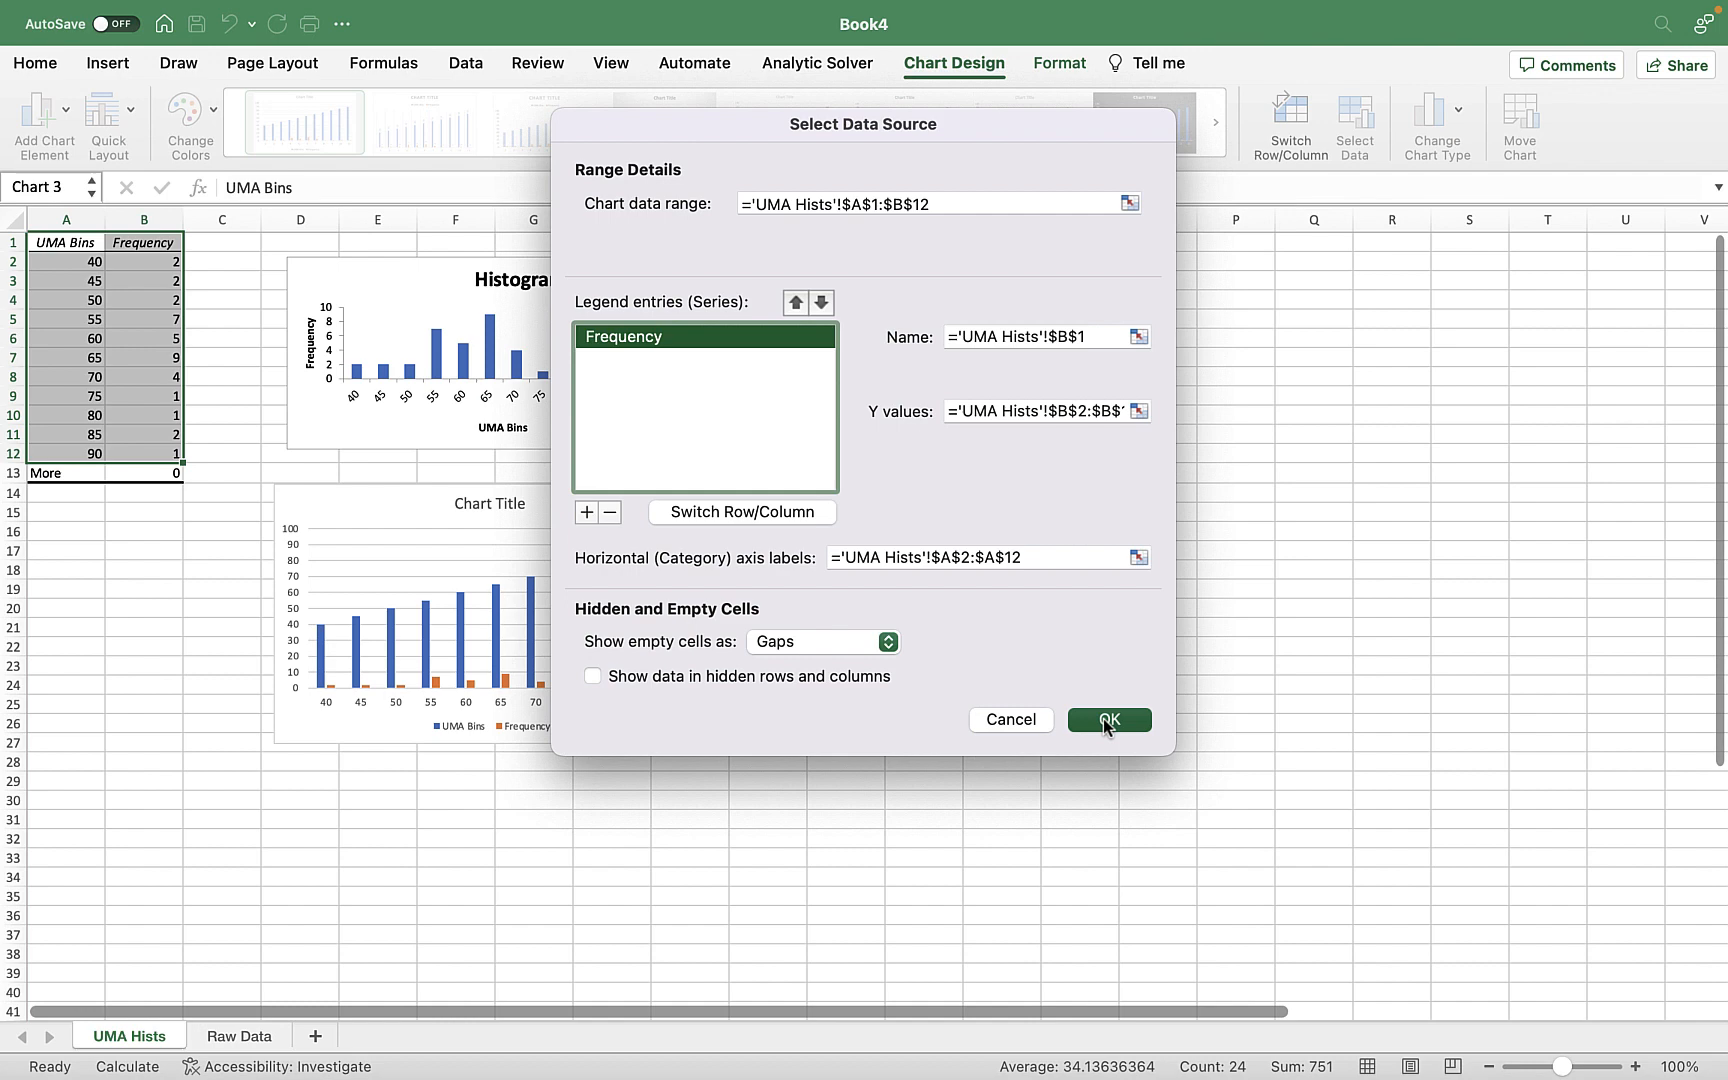
{"action": "left_click", "coordinate": [1103, 718]}
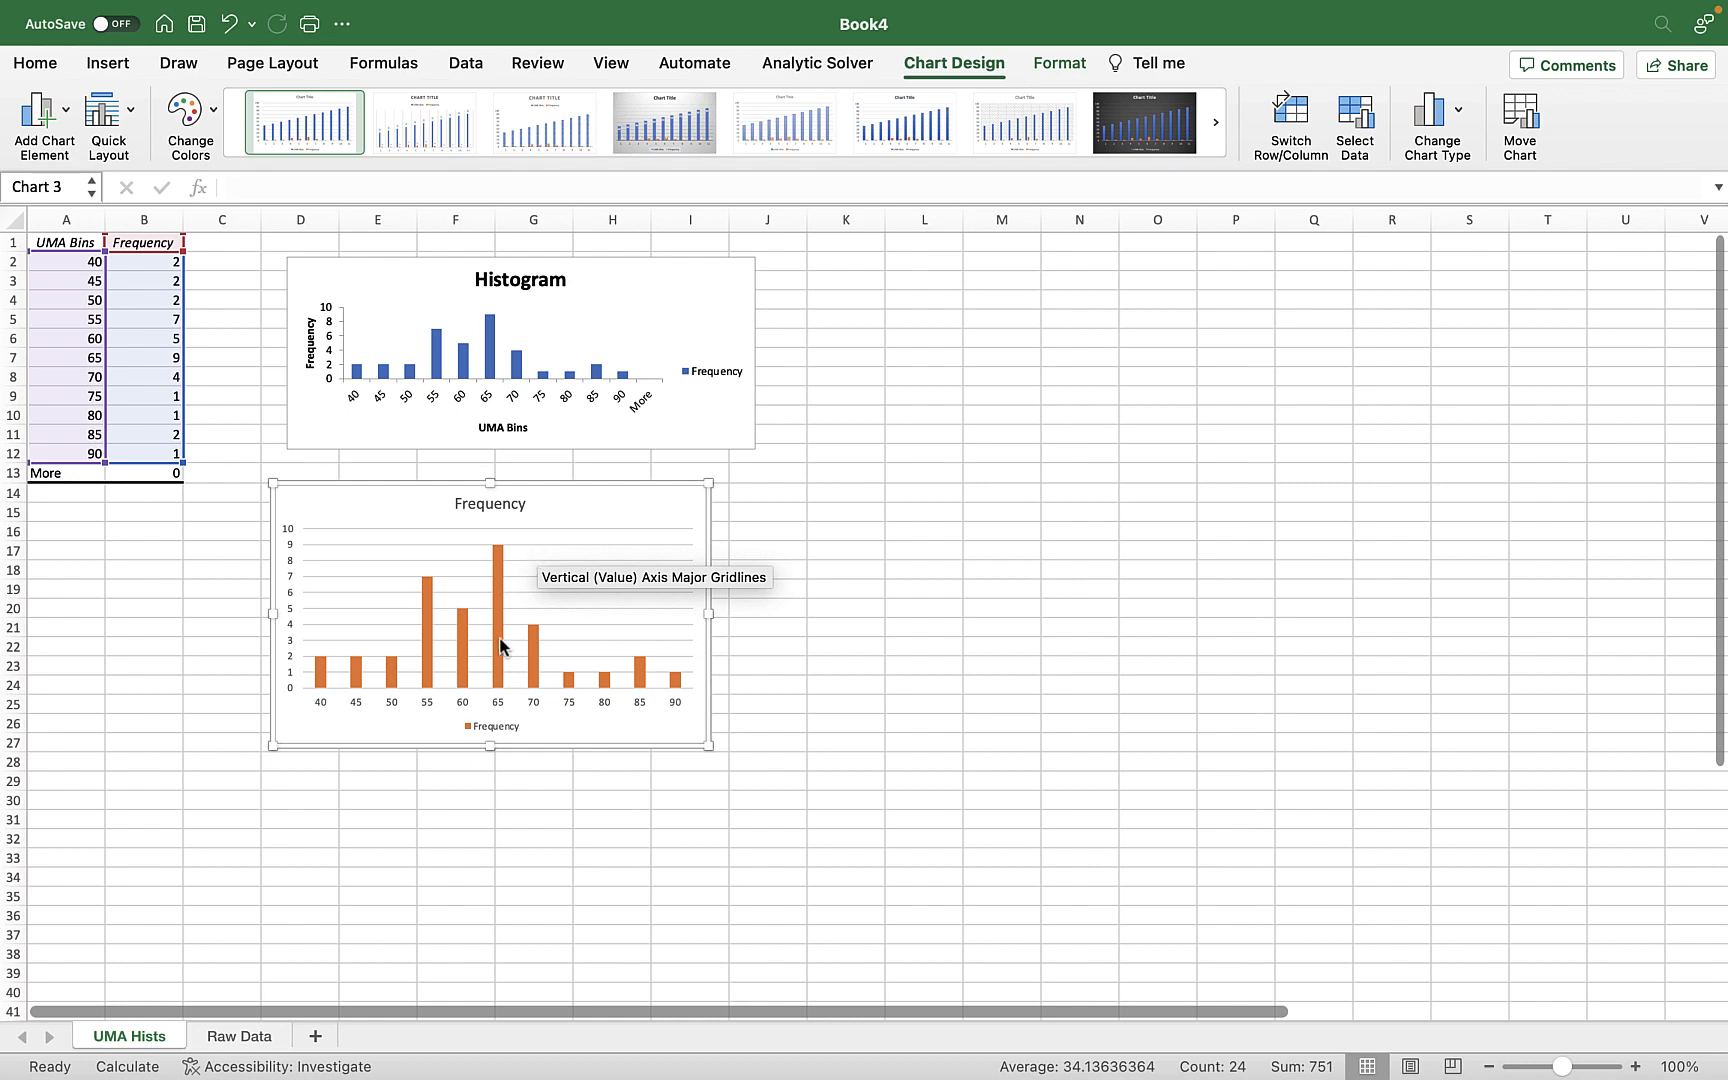
Start the Histogram analysis tool from the Raw Data sheet and set its bin range to the UMA Bins 2 column, $K$1:$K$7.
{"action": "left_click", "coordinate": [209, 1025]}
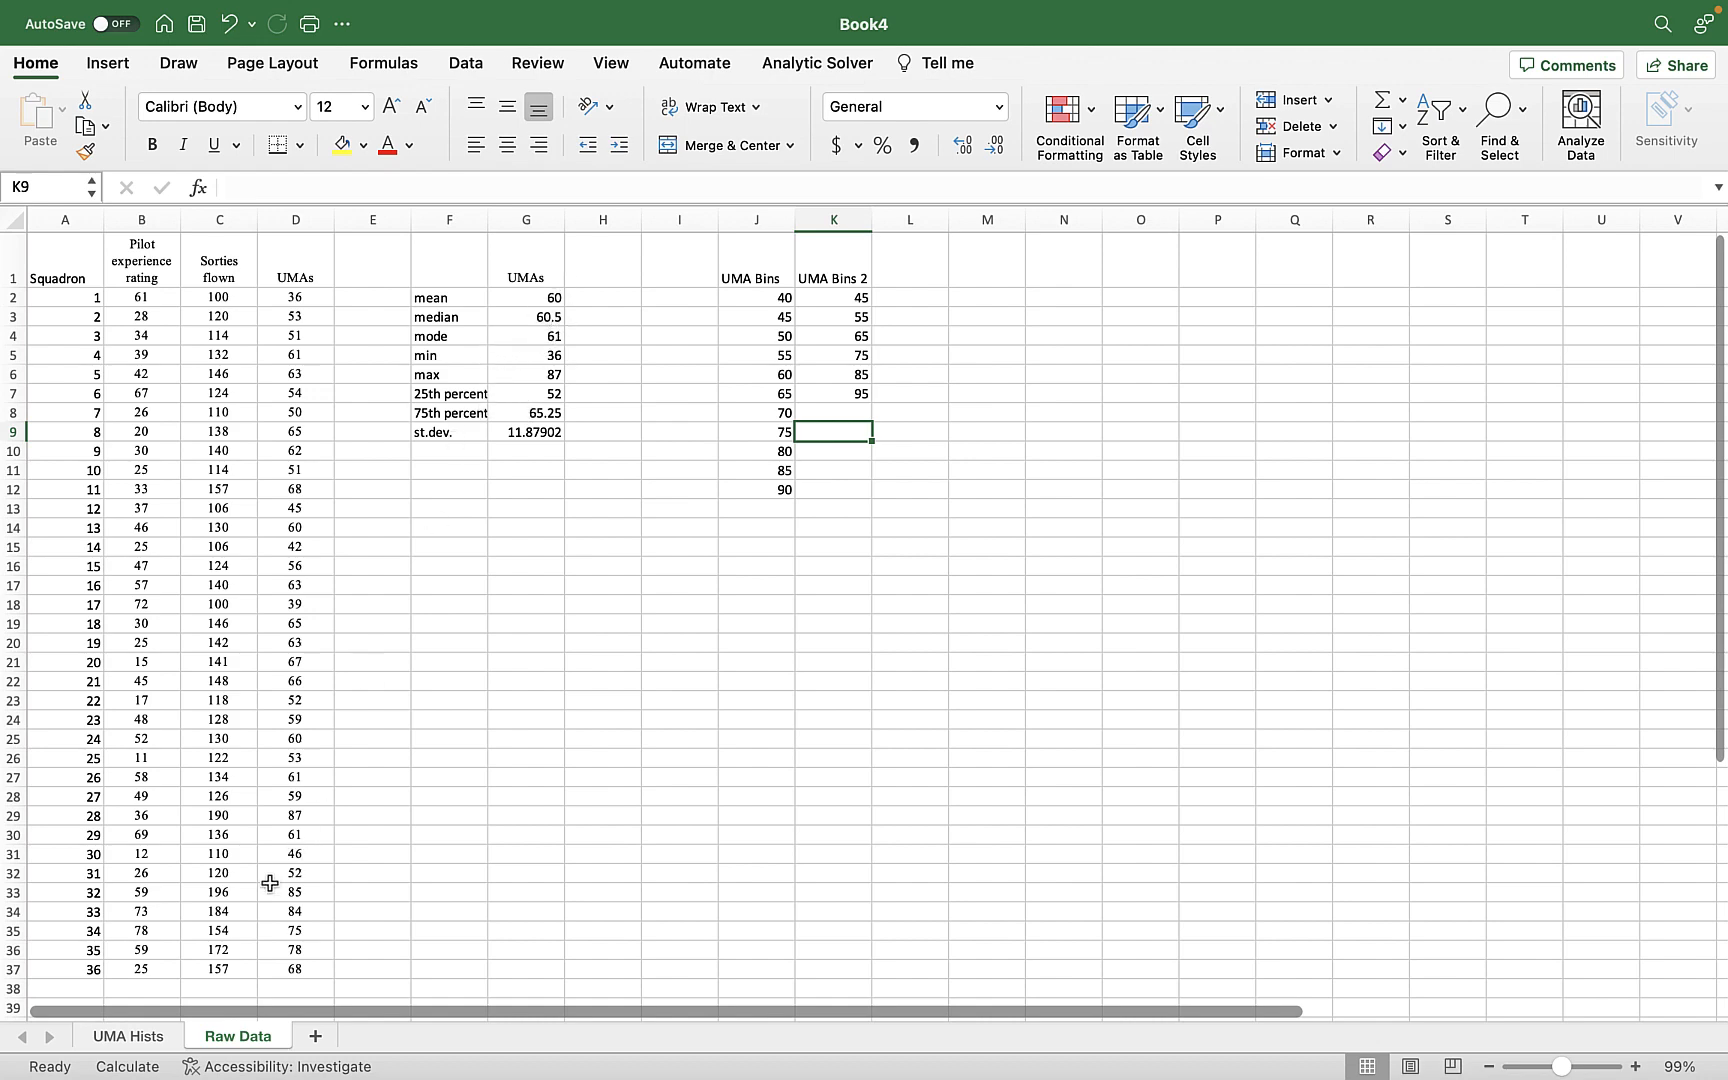
{"action": "left_click", "coordinate": [130, 1037]}
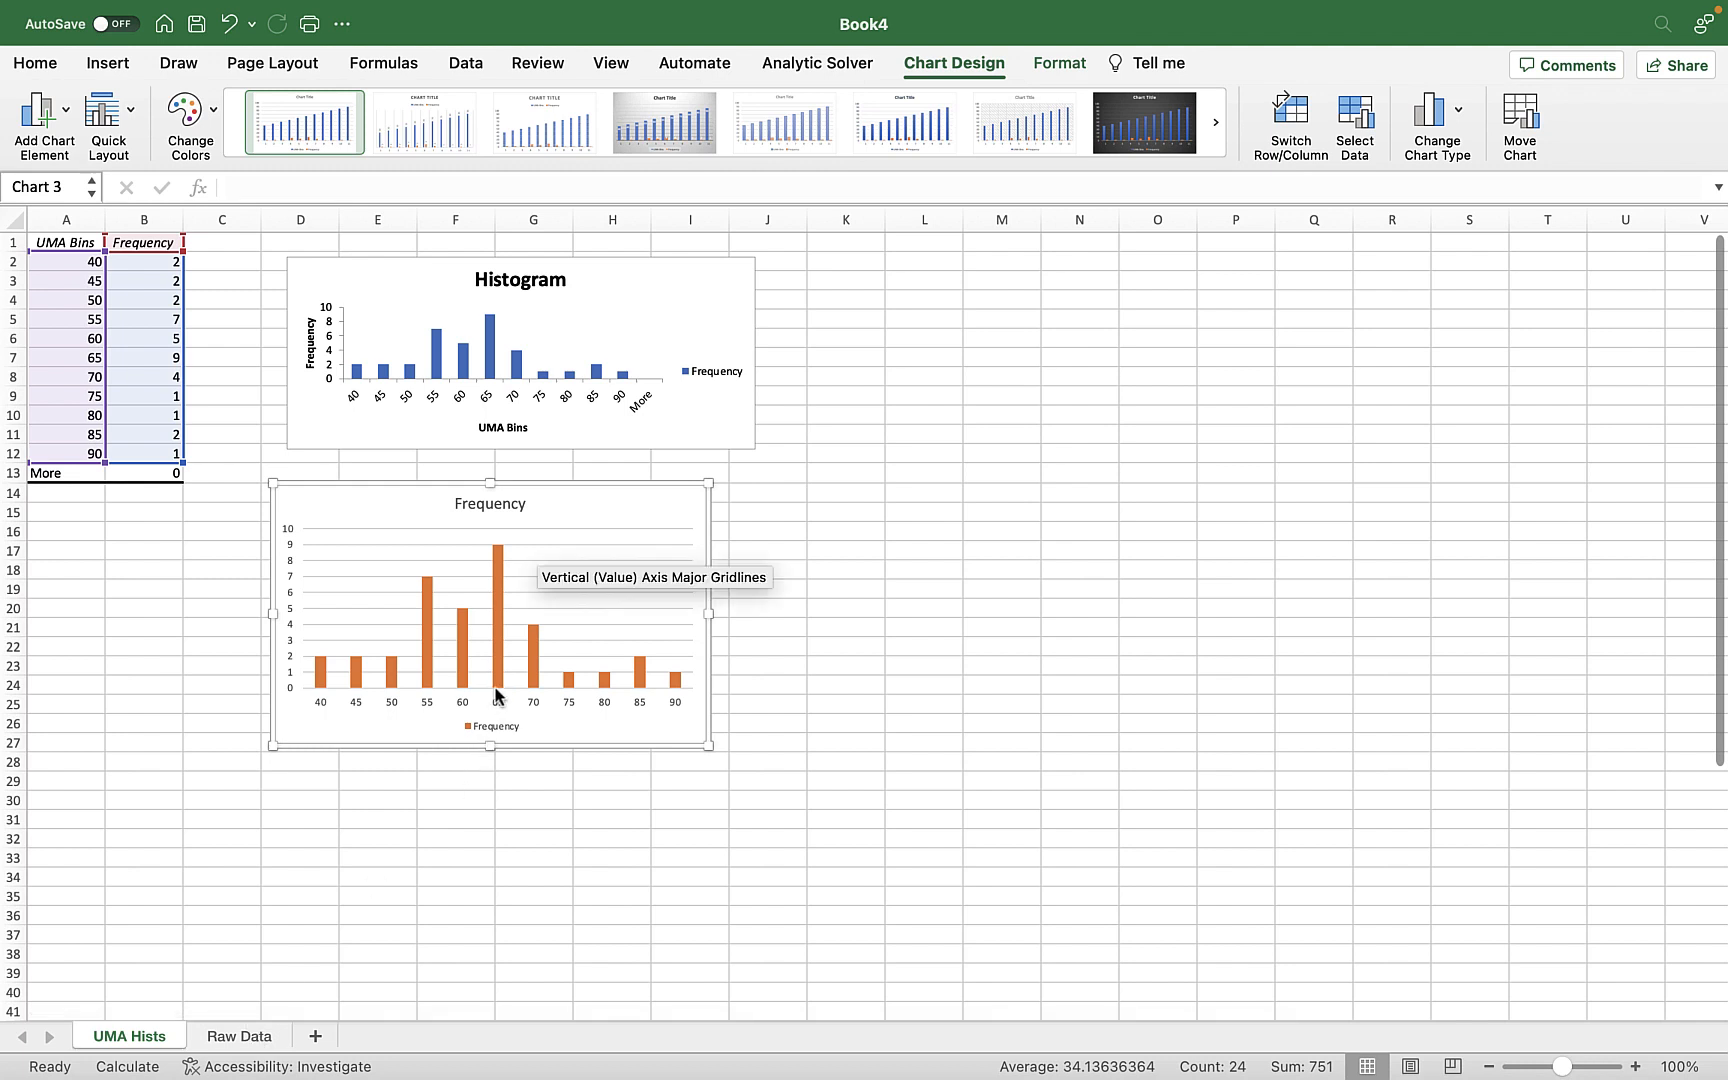
{"action": "left_click", "coordinate": [250, 1045]}
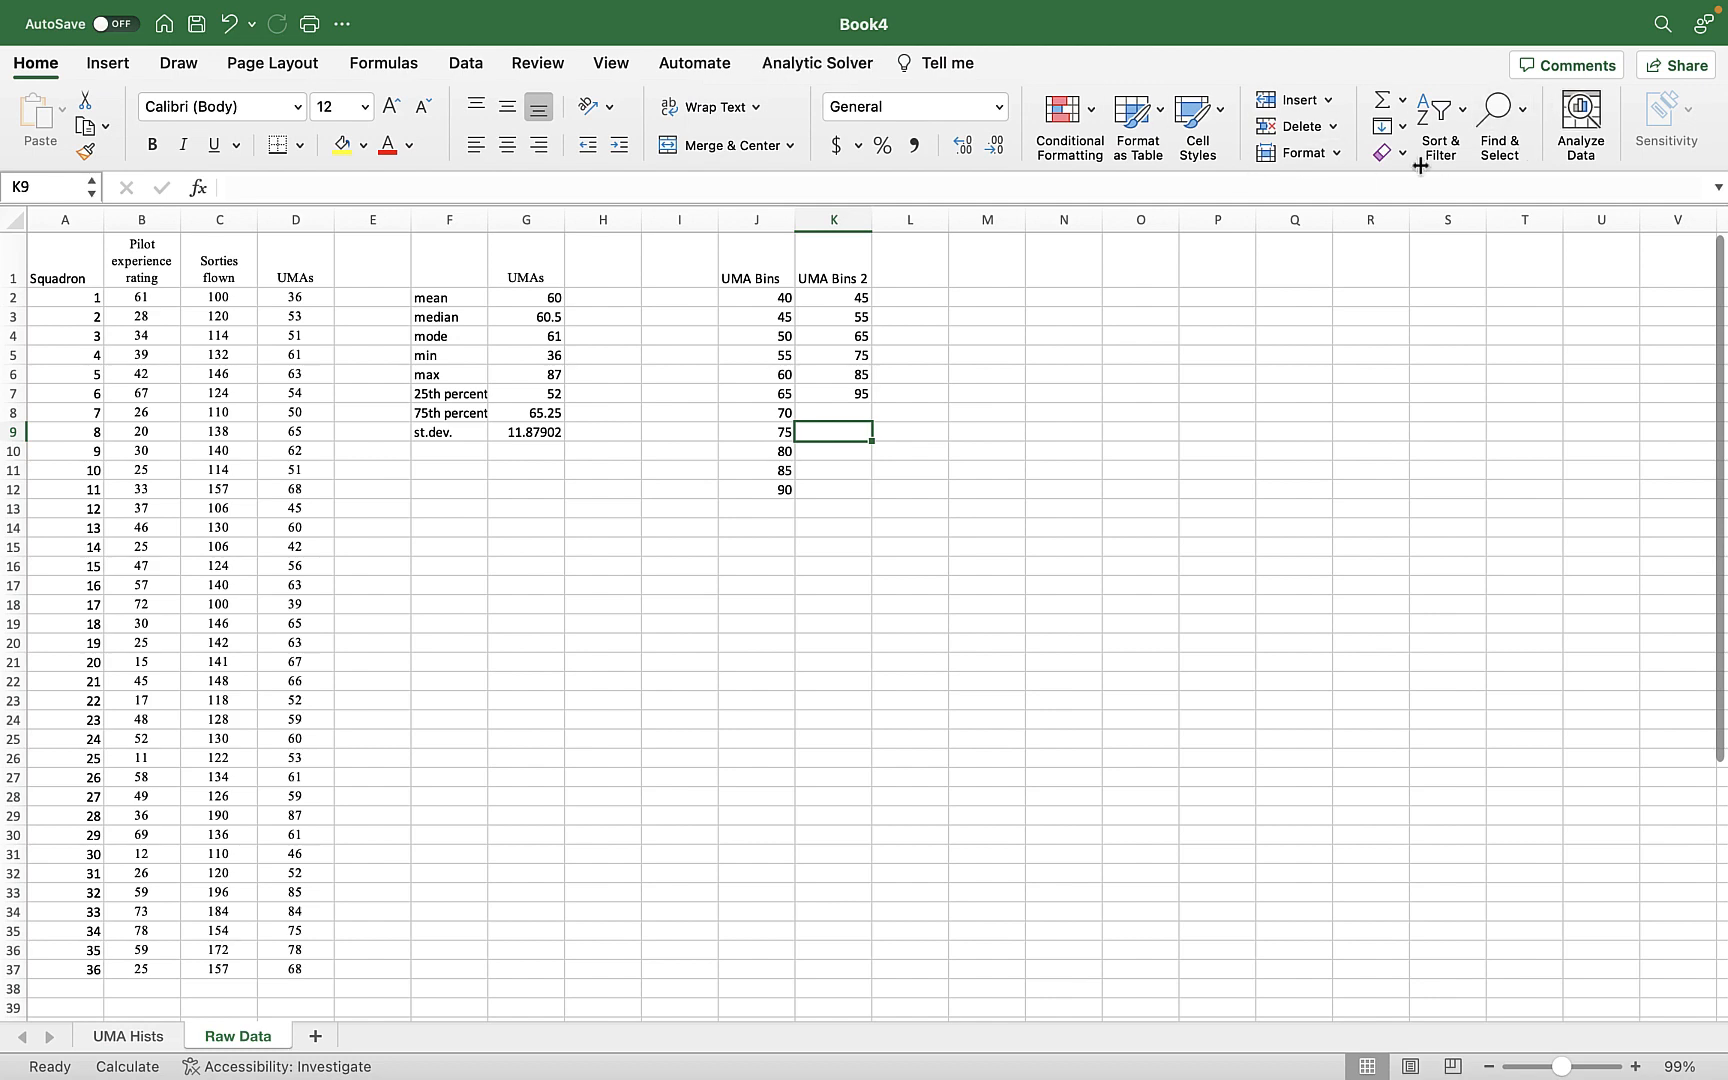
{"action": "left_click", "coordinate": [480, 64]}
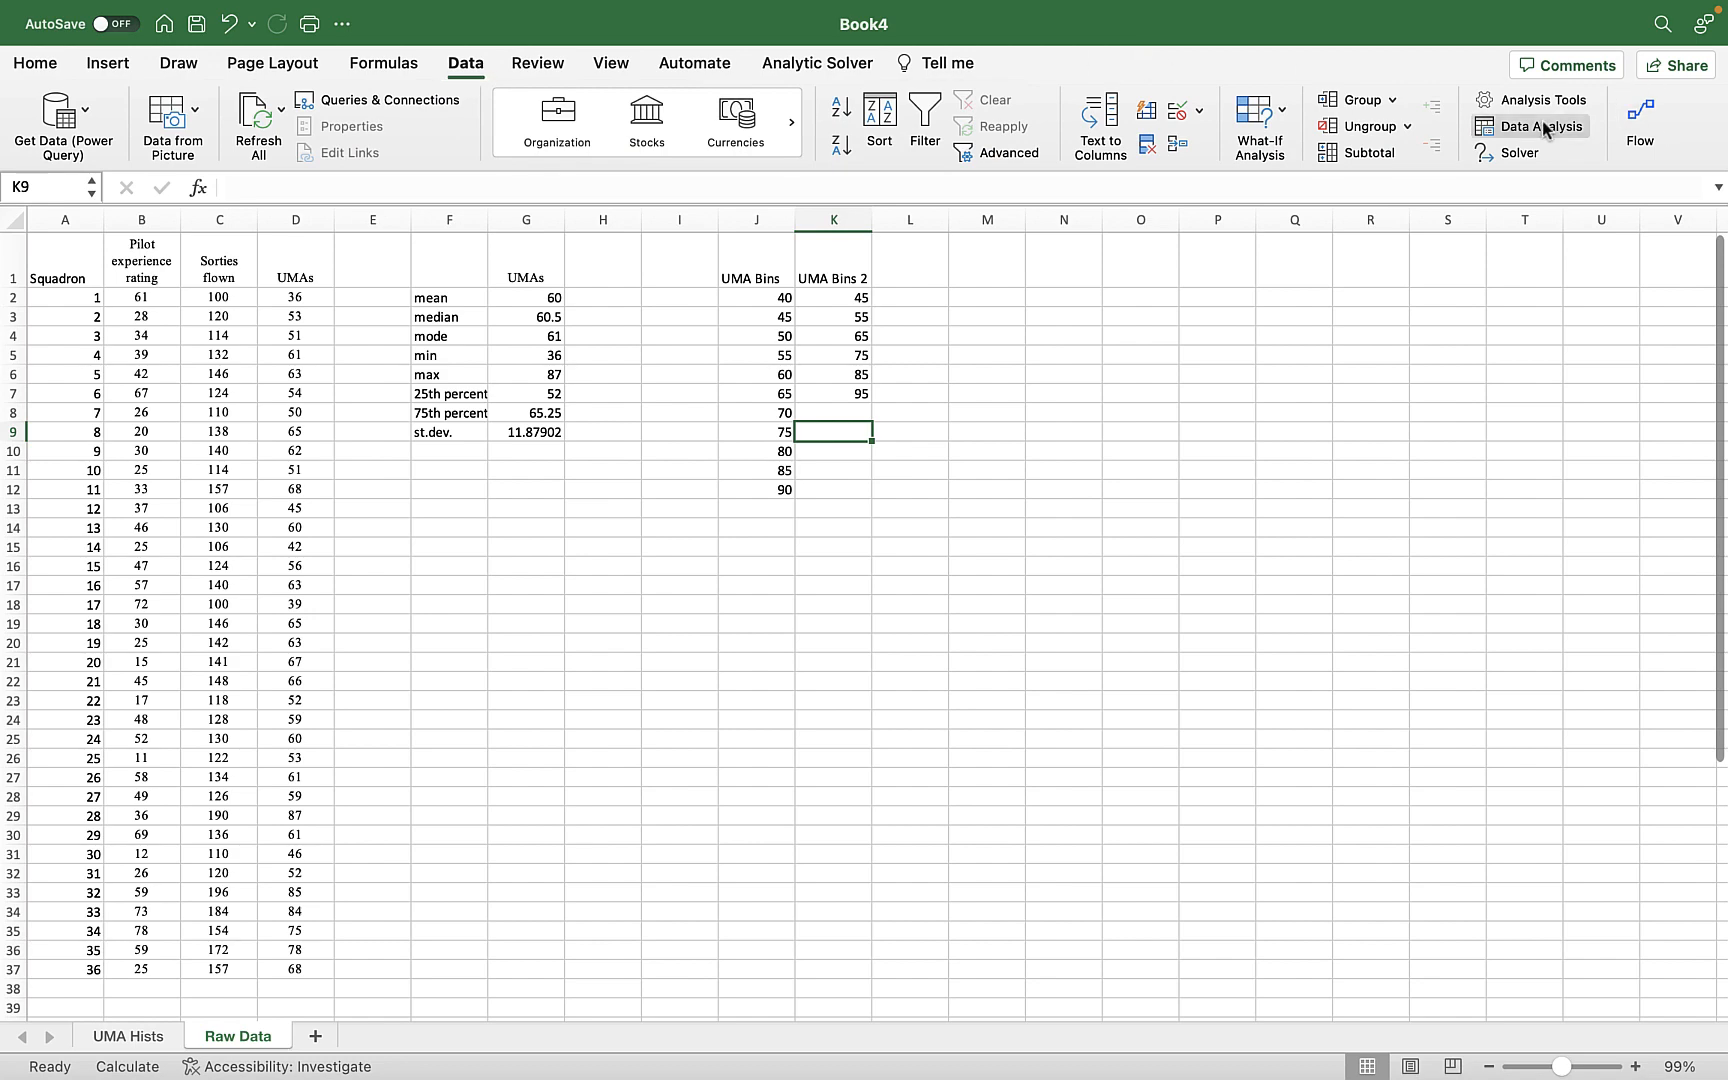
{"action": "left_click", "coordinate": [1545, 131]}
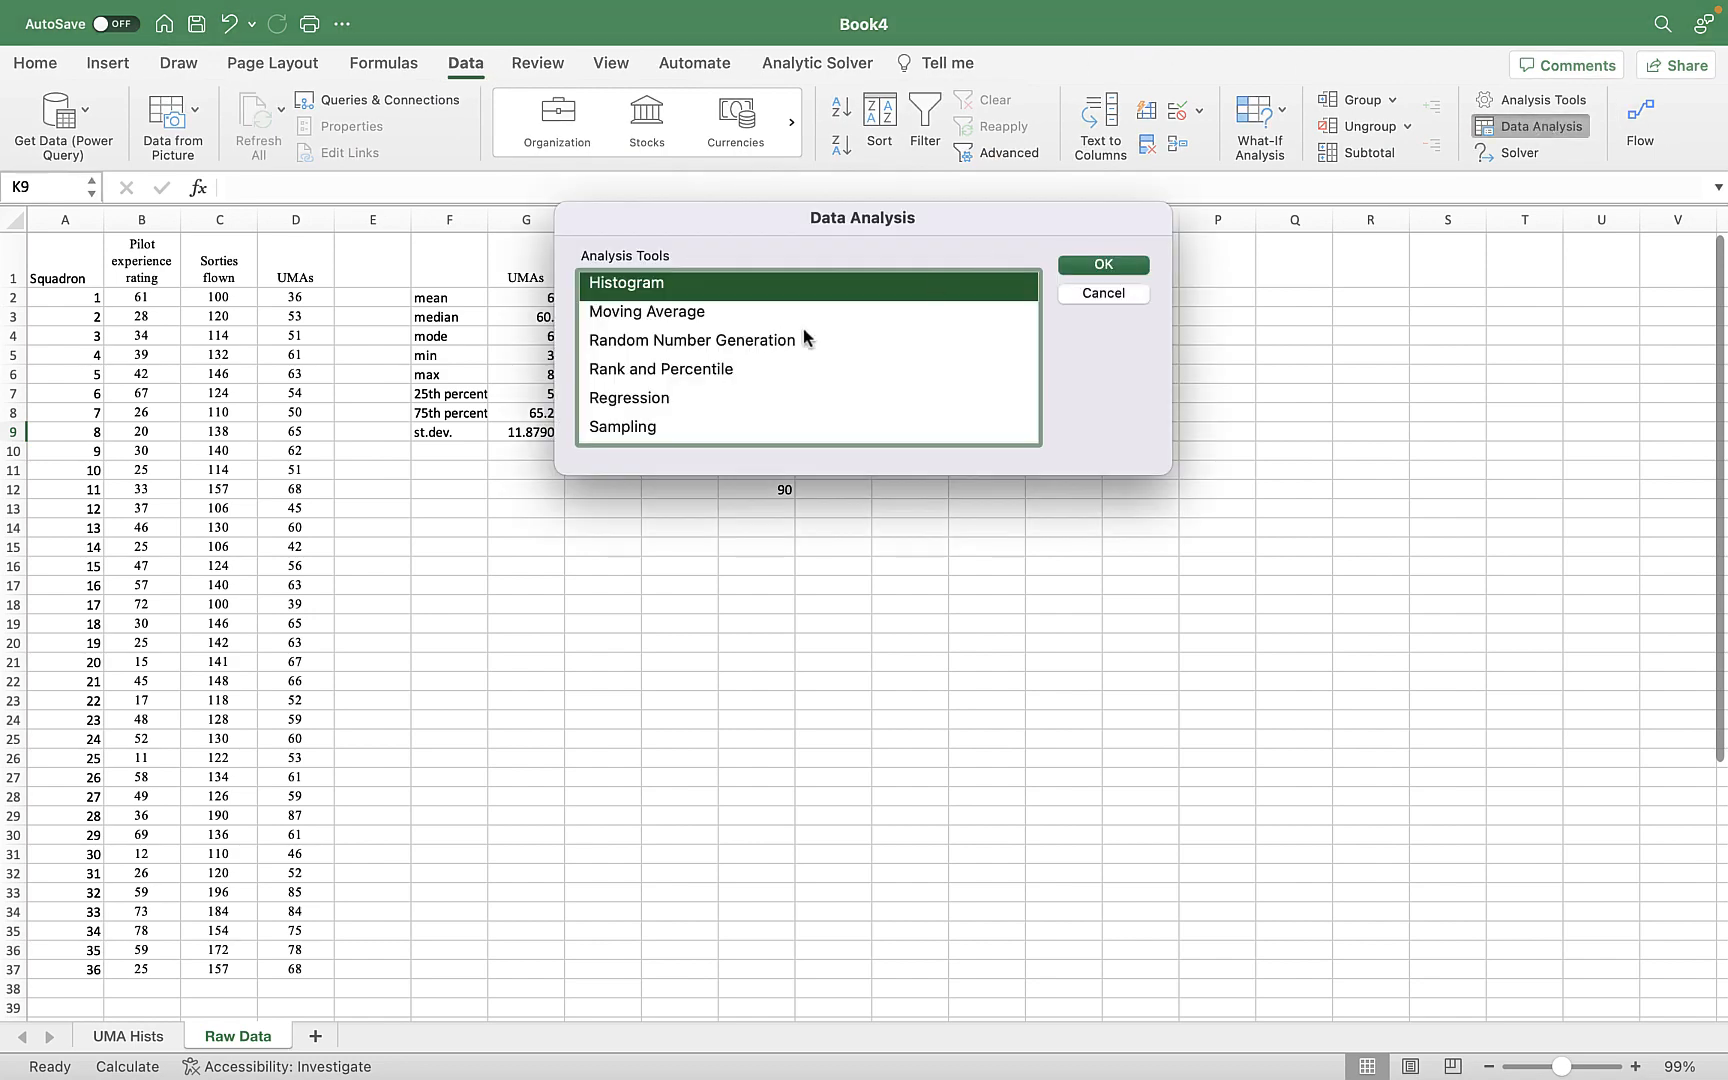
{"action": "left_click", "coordinate": [1104, 265]}
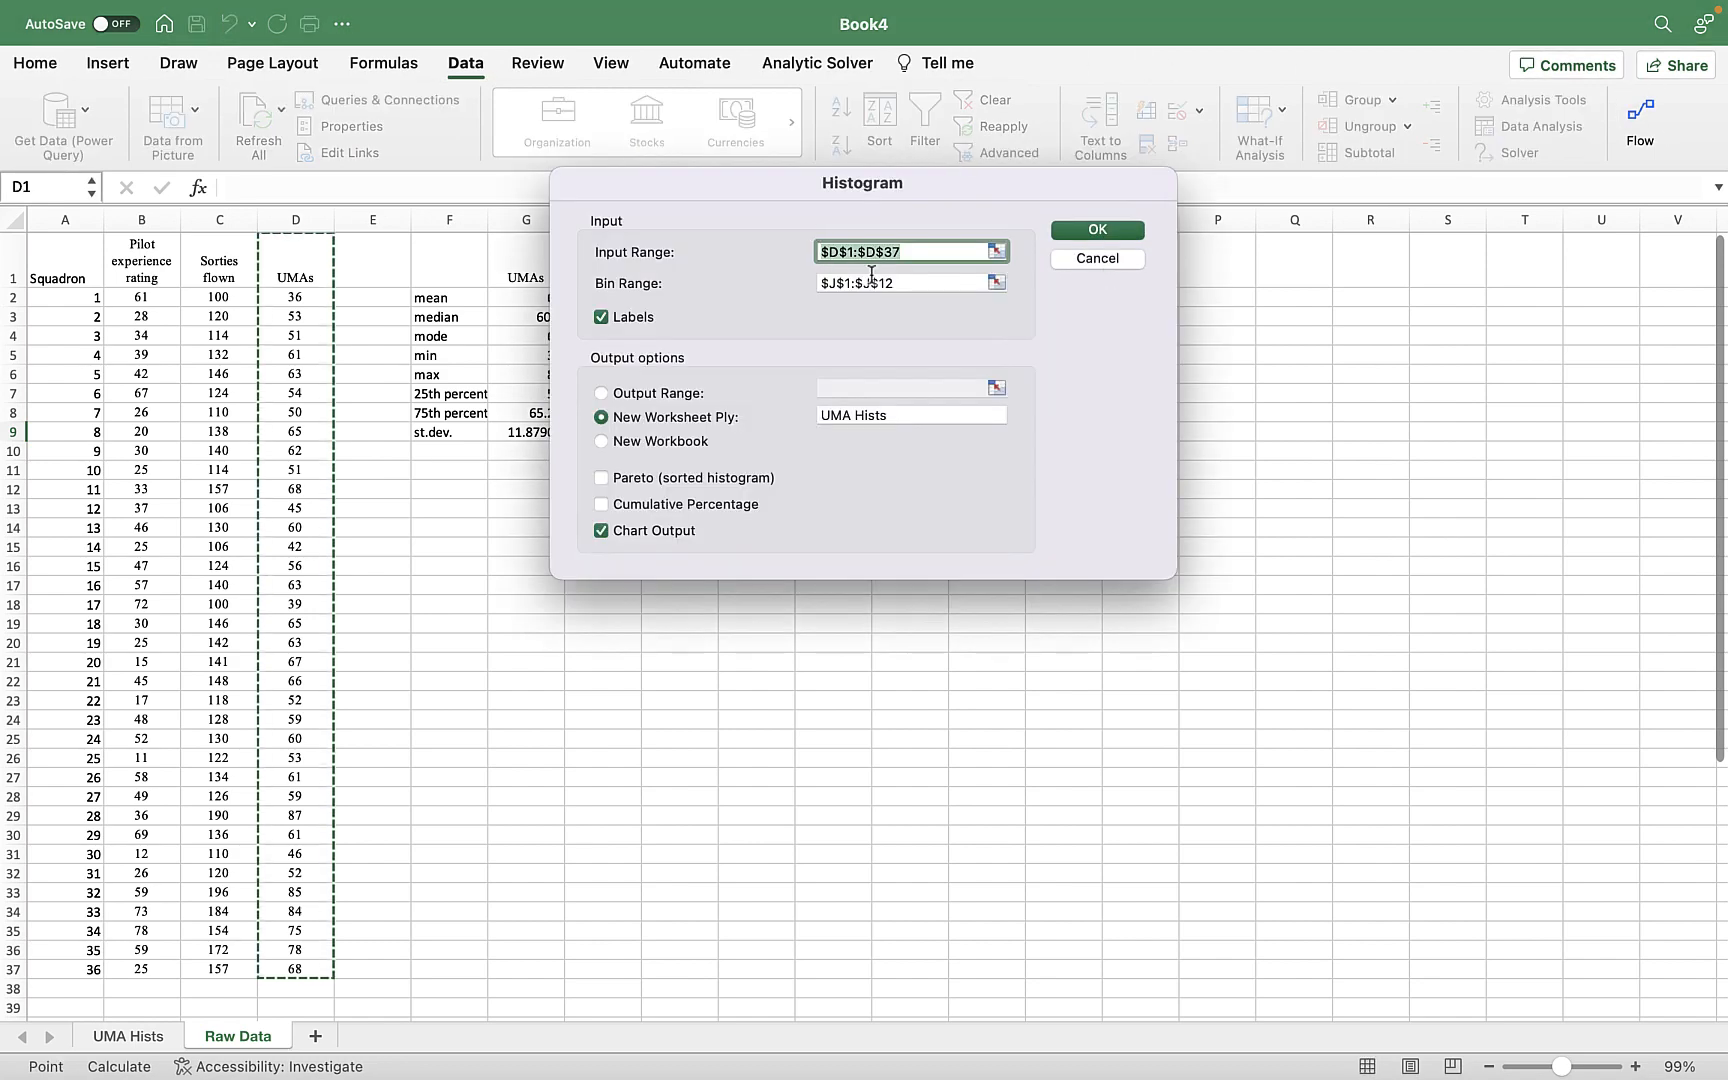
{"action": "left_click", "coordinate": [897, 285]}
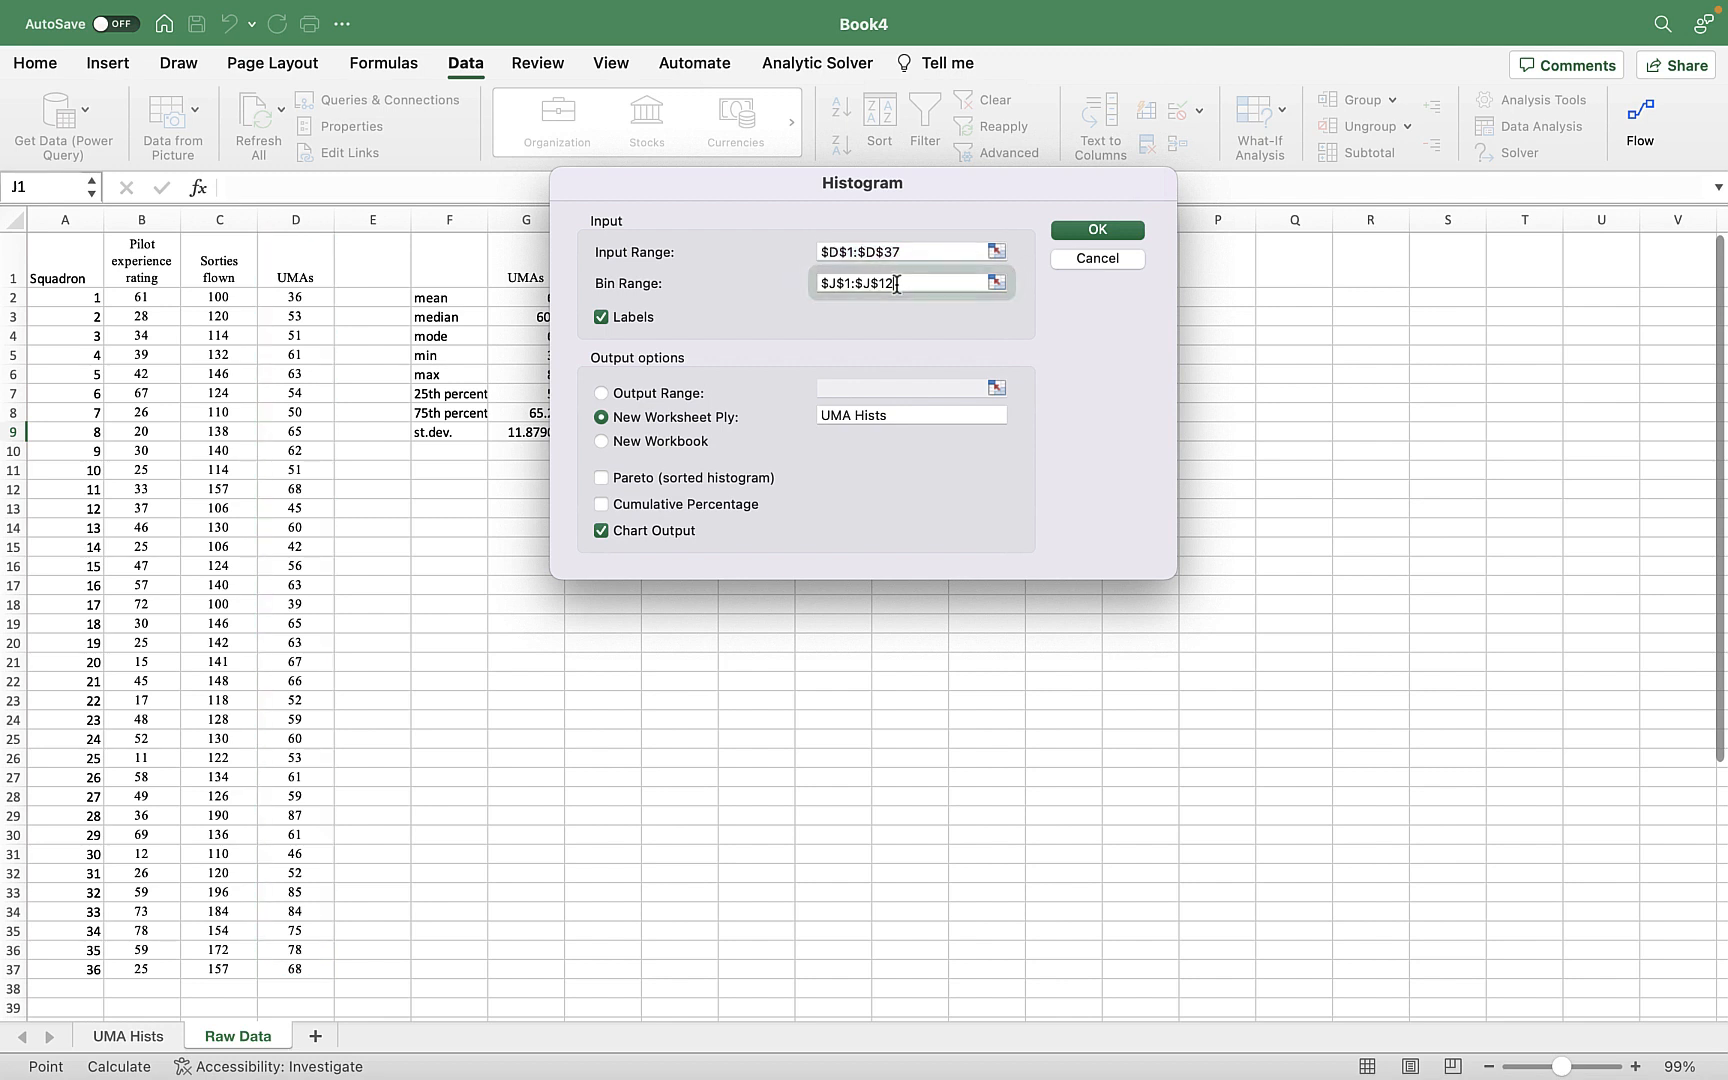
{"action": "left_click", "coordinate": [996, 283]}
{"action": "left_click_drag", "start_coordinate": [853, 279], "coordinate": [857, 400]}
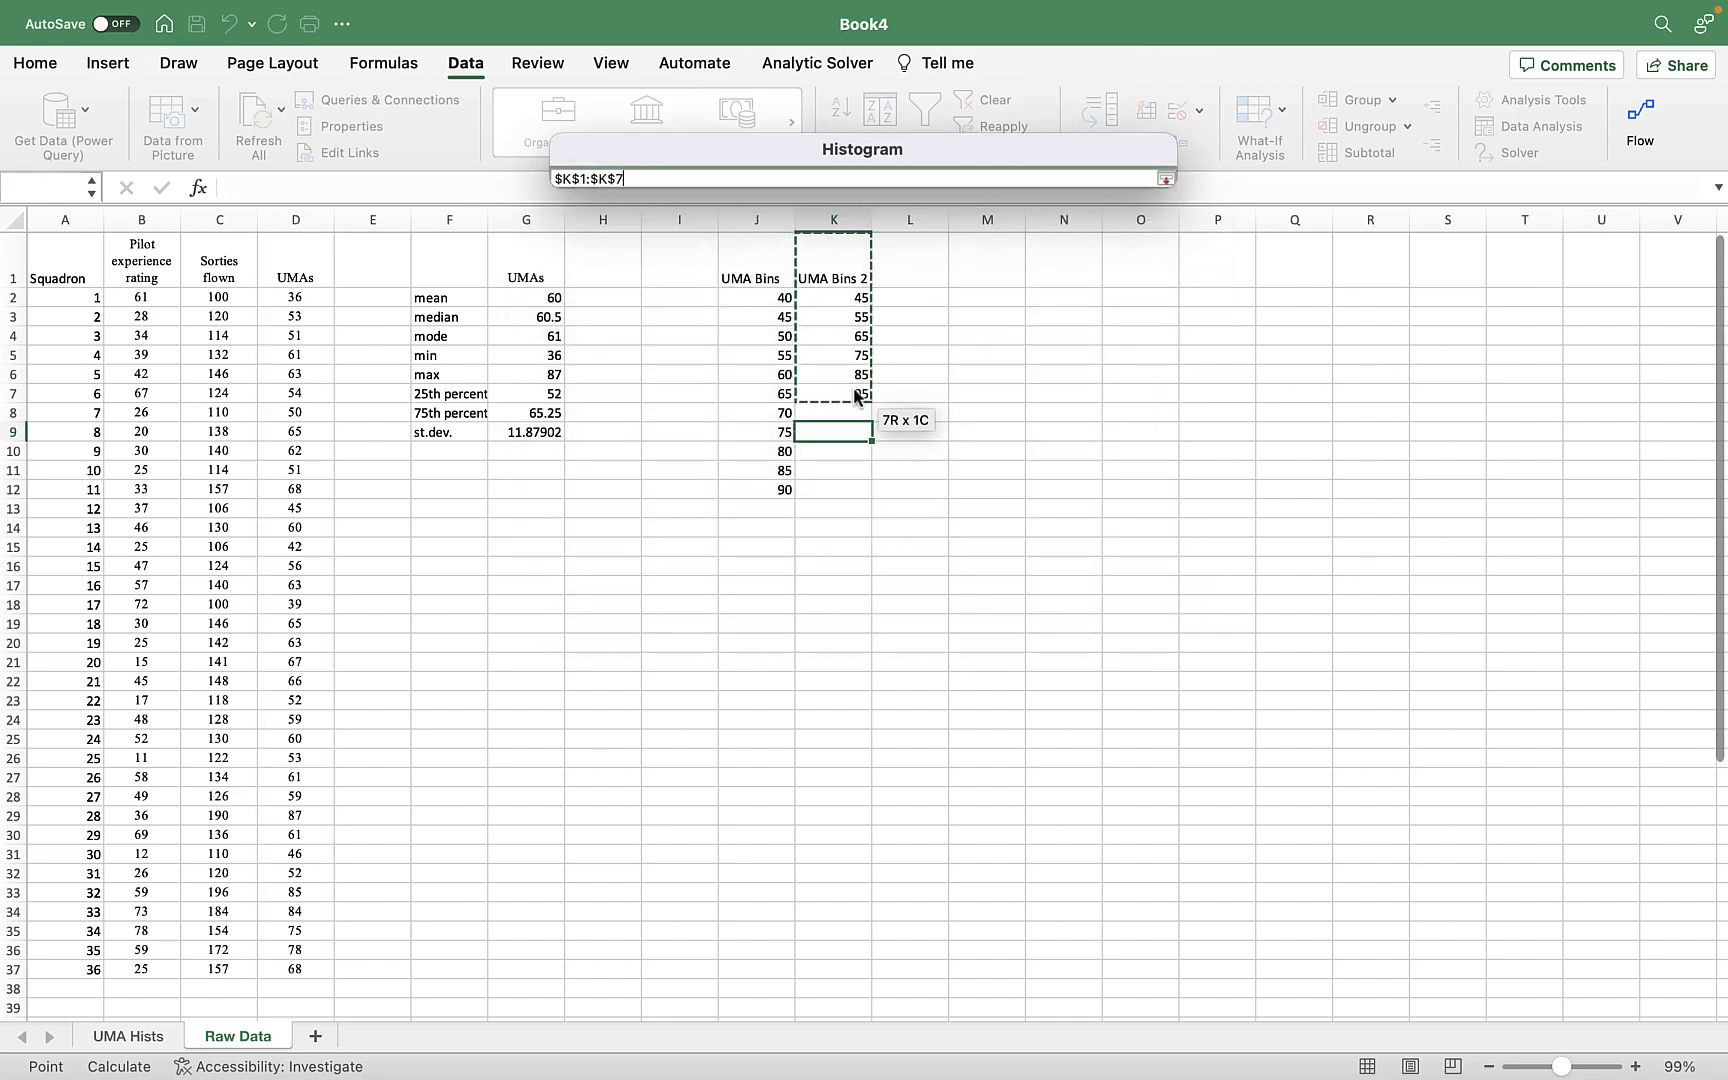
{"action": "left_click", "coordinate": [1165, 178]}
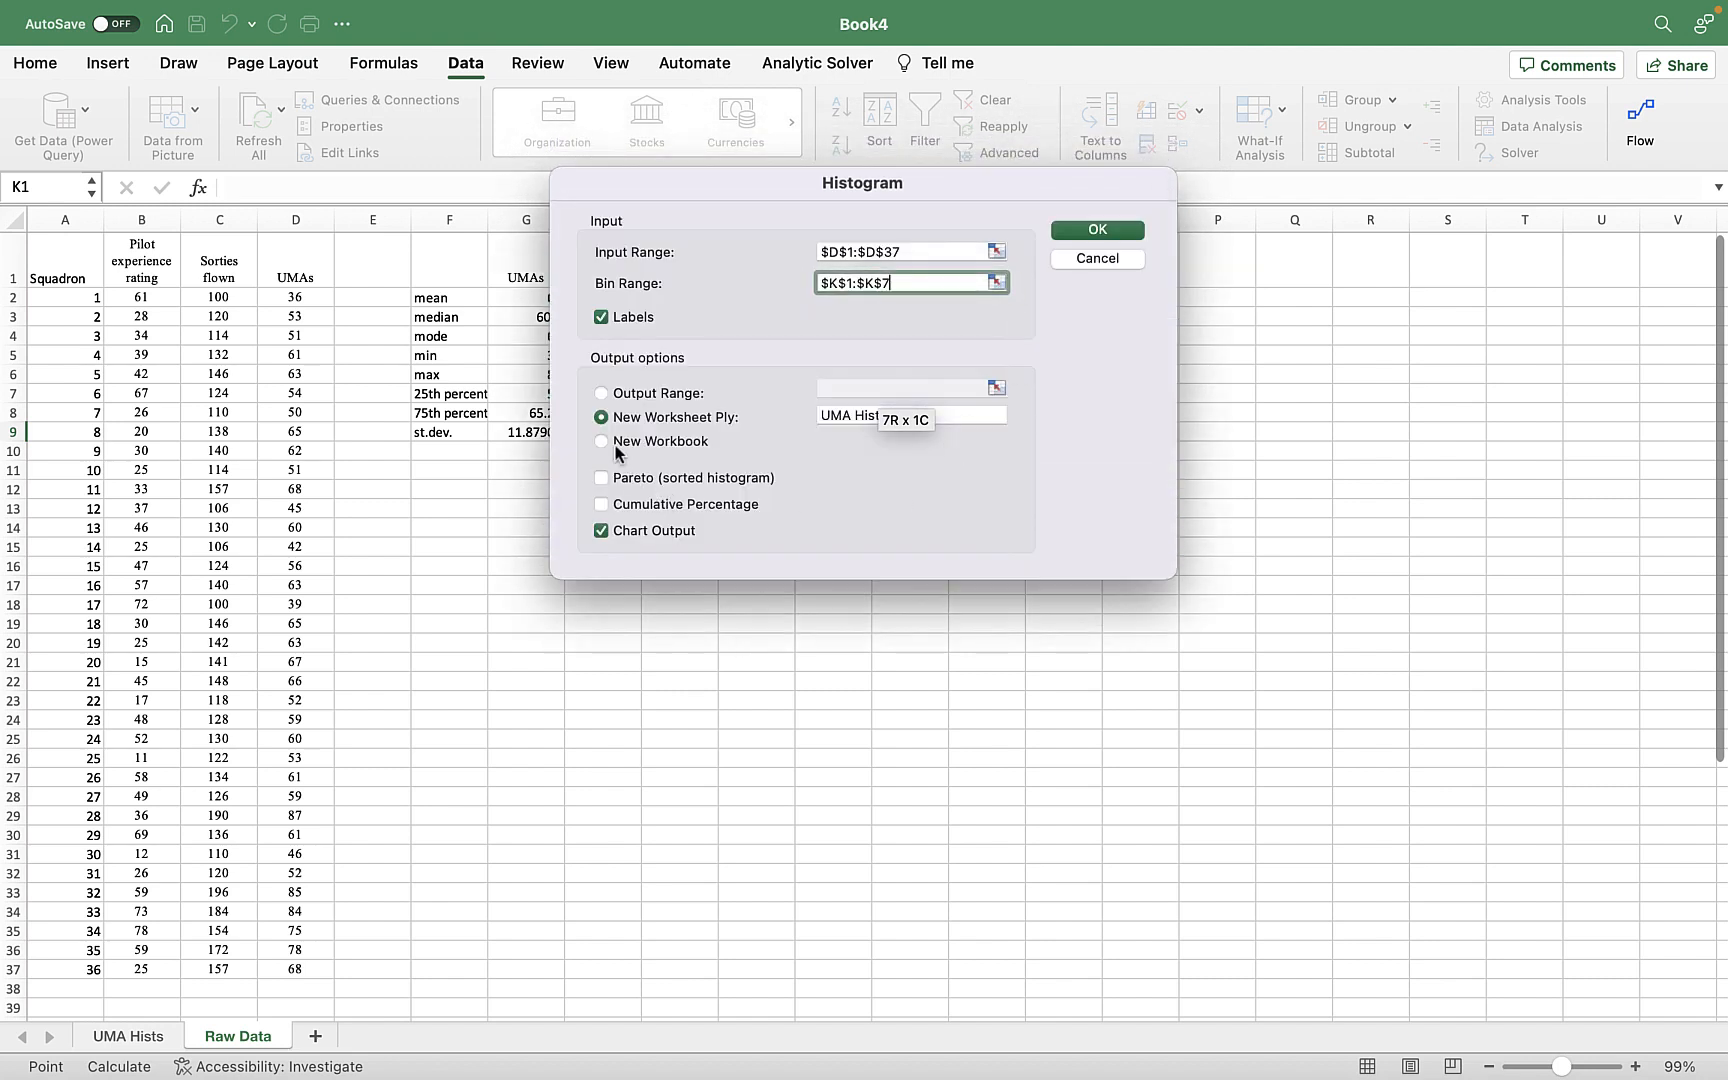
Name the new output worksheet "UMA Hists 2" and generate the histogram.
{"action": "left_click", "coordinate": [971, 411]}
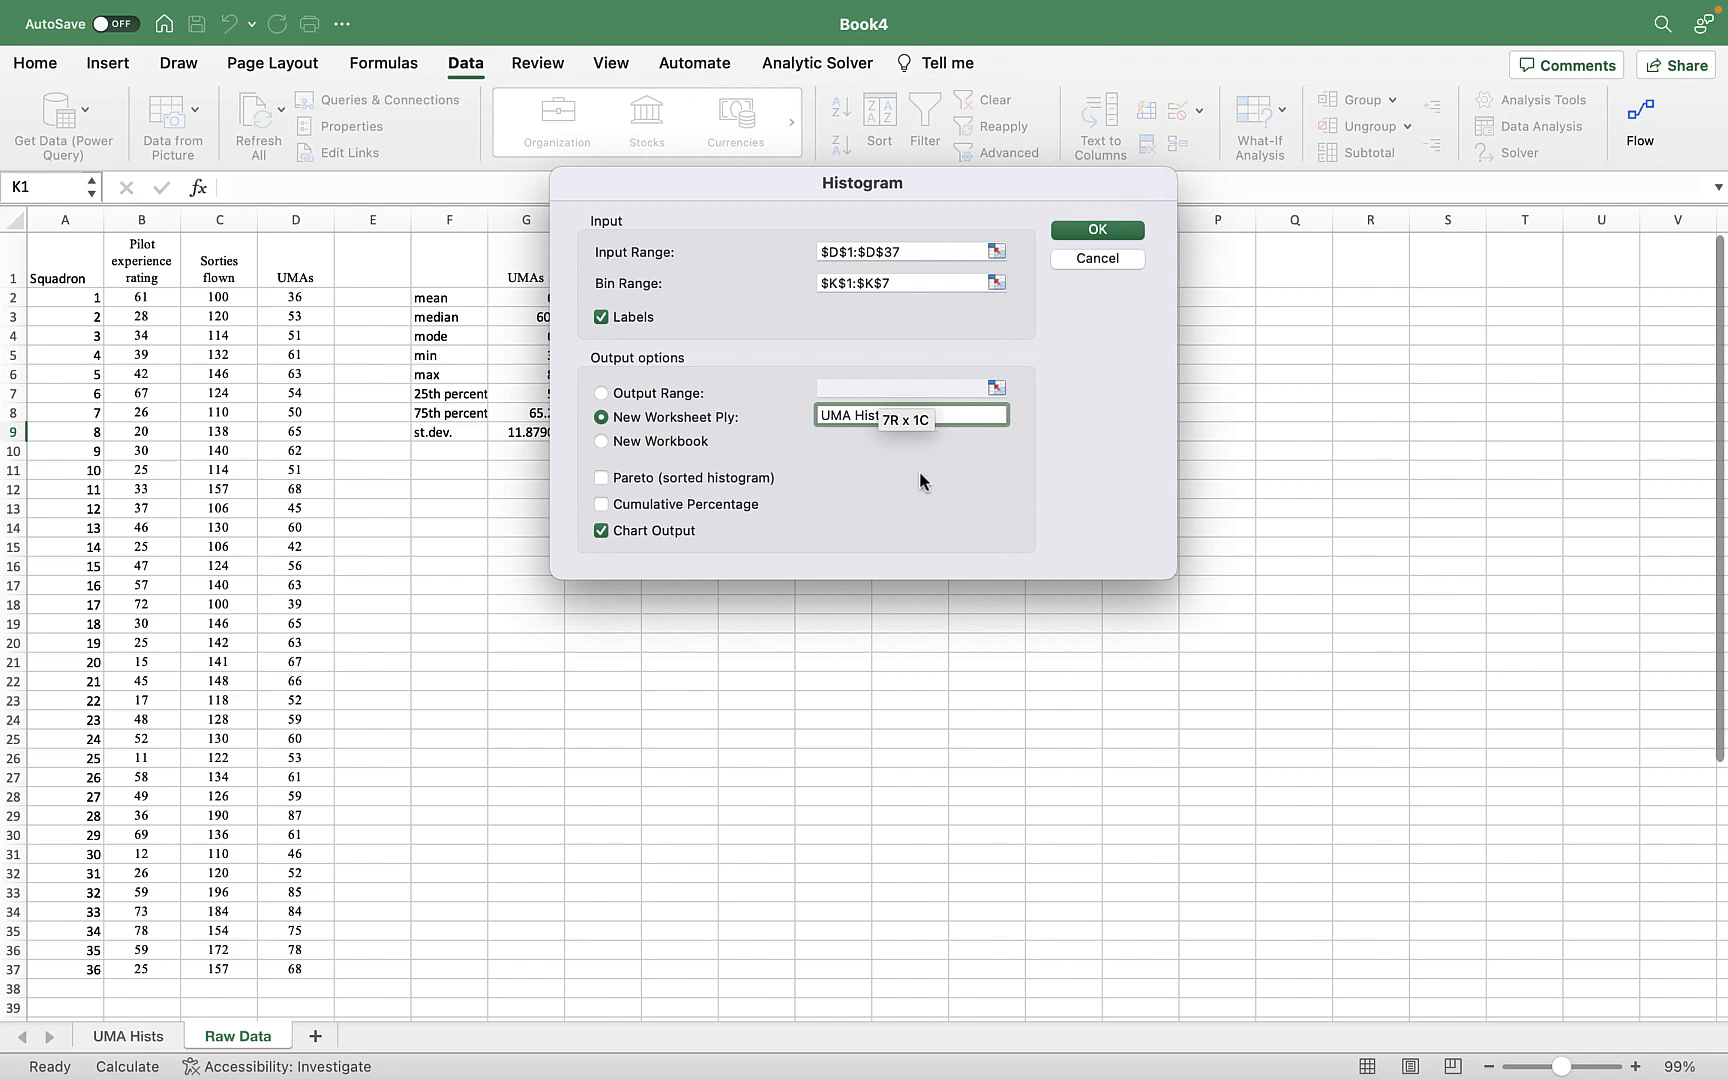
{"action": "left_click_drag", "start_coordinate": [916, 176], "coordinate": [751, 140]}
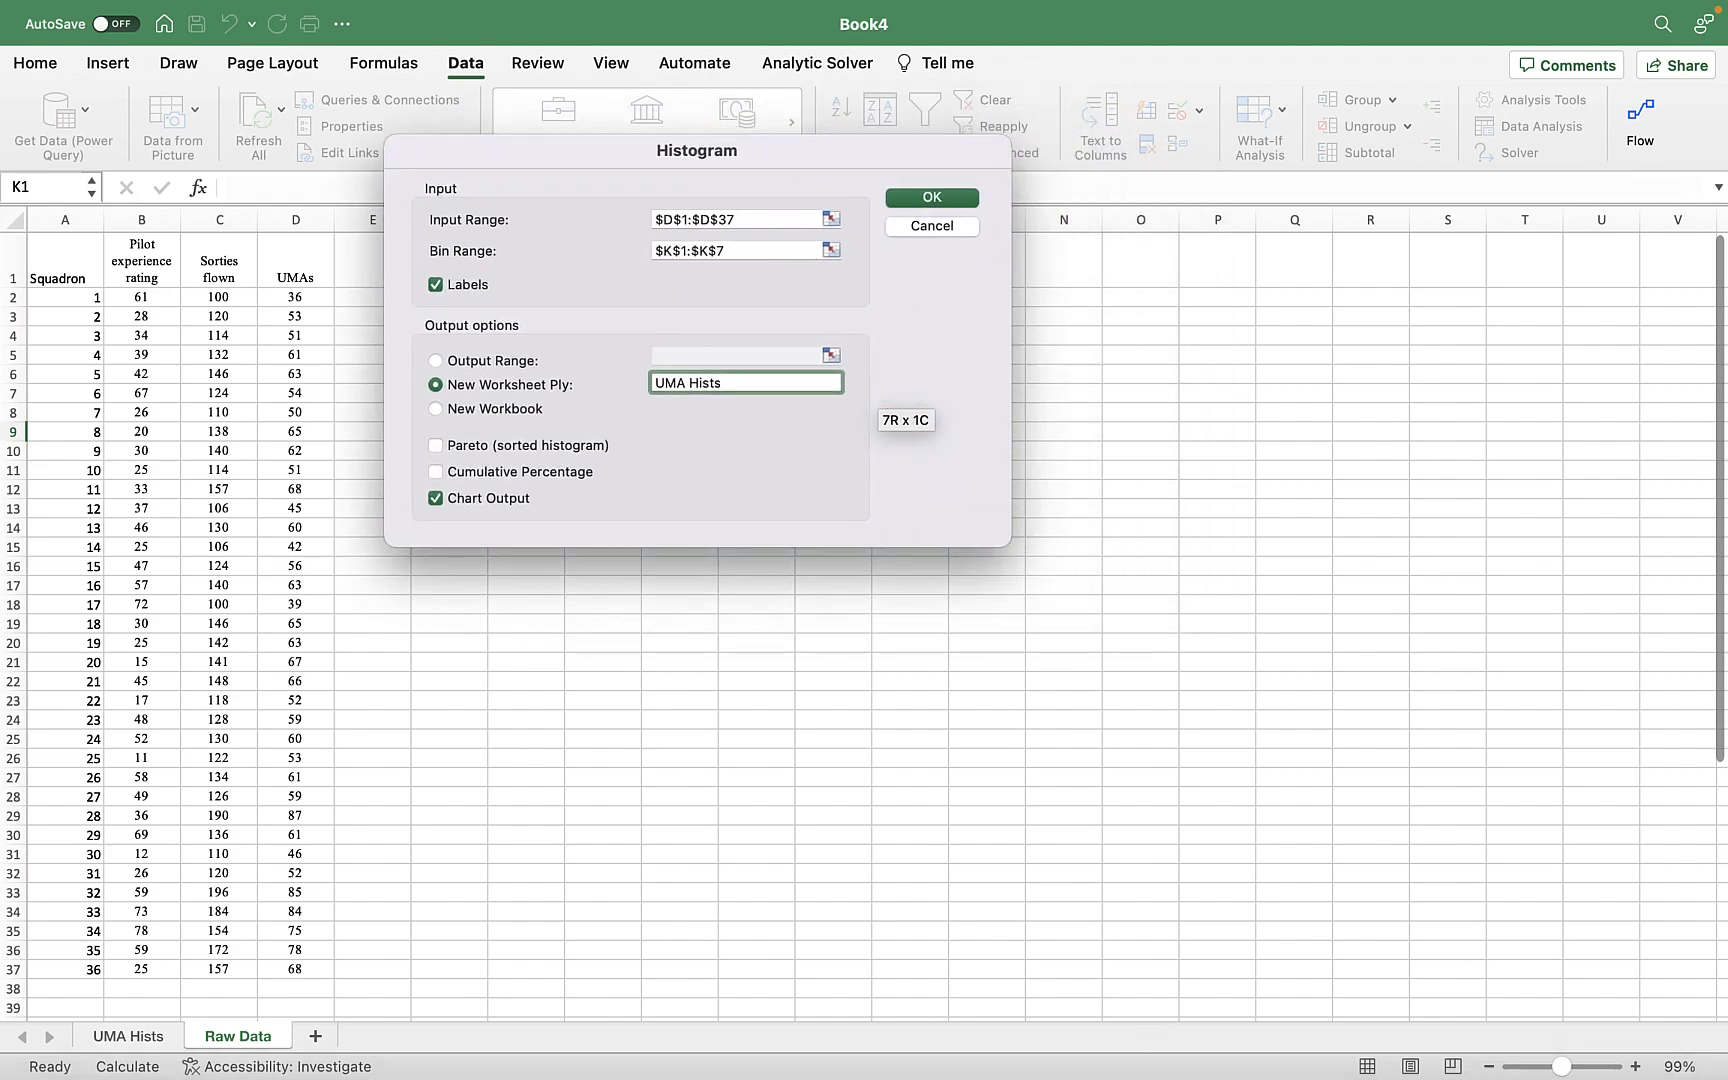
{"action": "type", "text": "2"}
{"action": "left_click", "coordinate": [926, 203]}
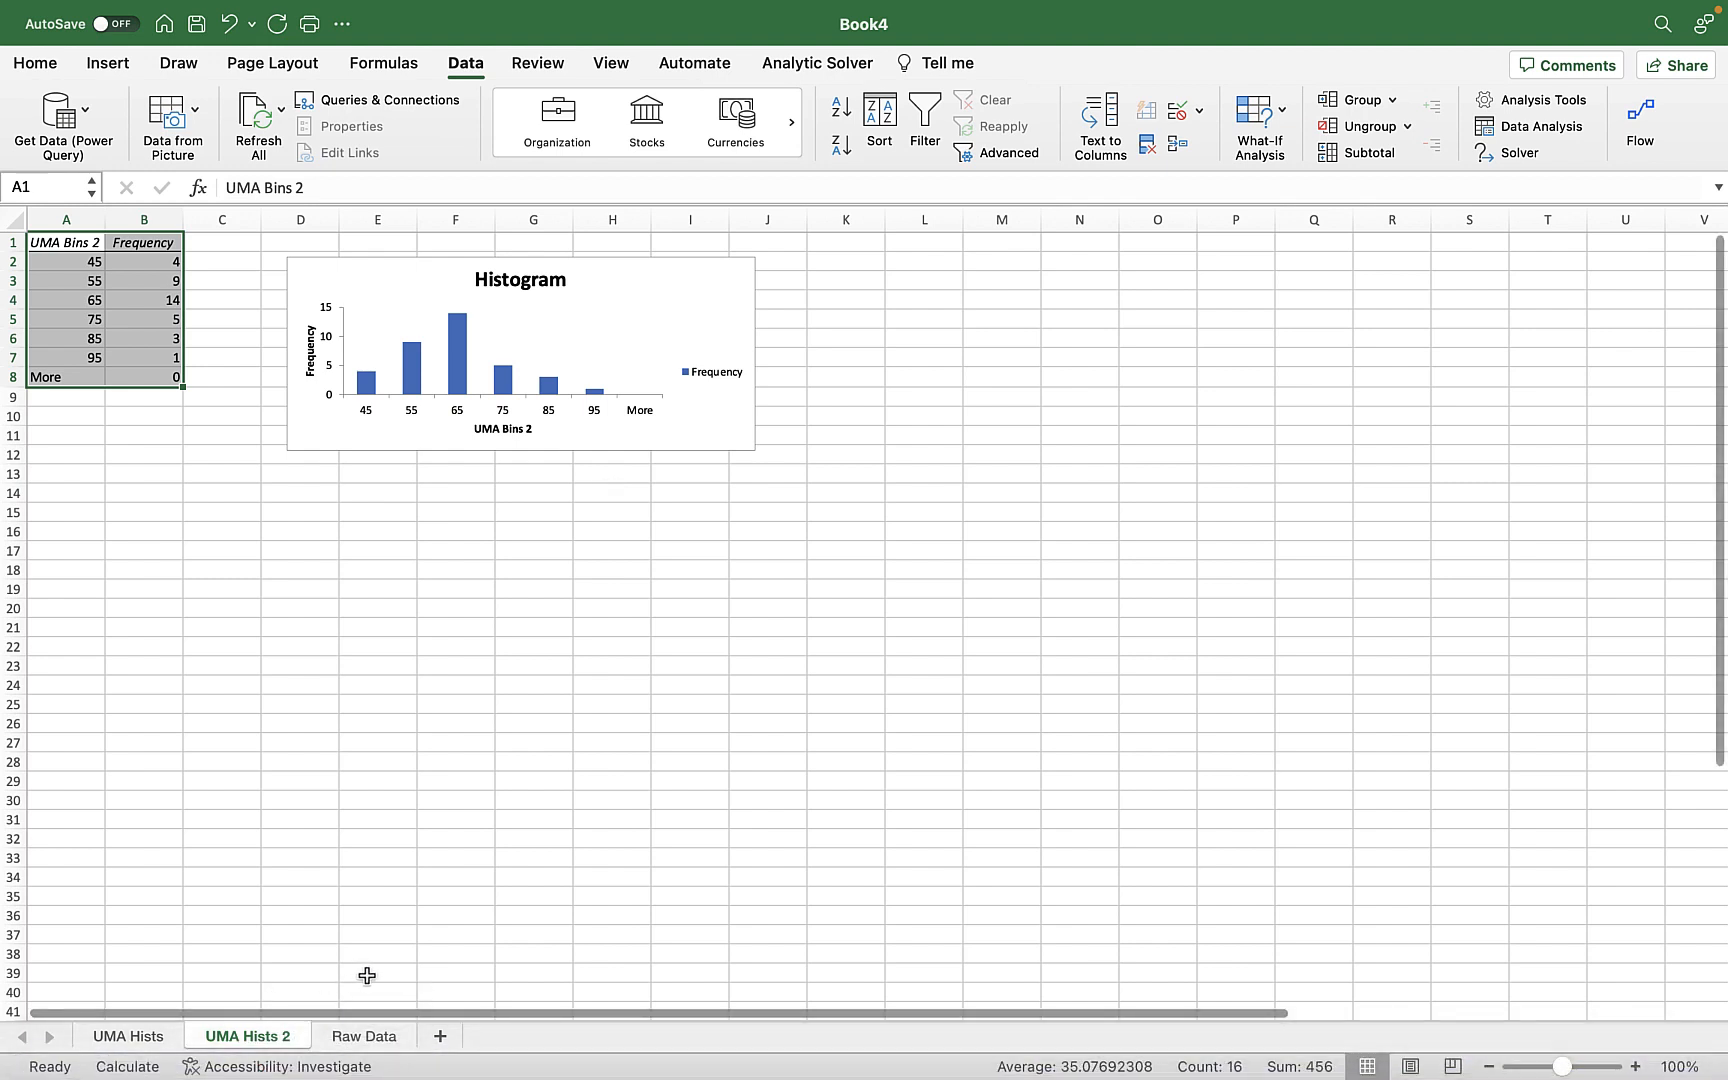
Add a third bin column on the Raw Data sheet with the header "UMA Bins" in L1 and 55, 75 and 95 in L2:L4.
{"action": "left_click", "coordinate": [366, 1036]}
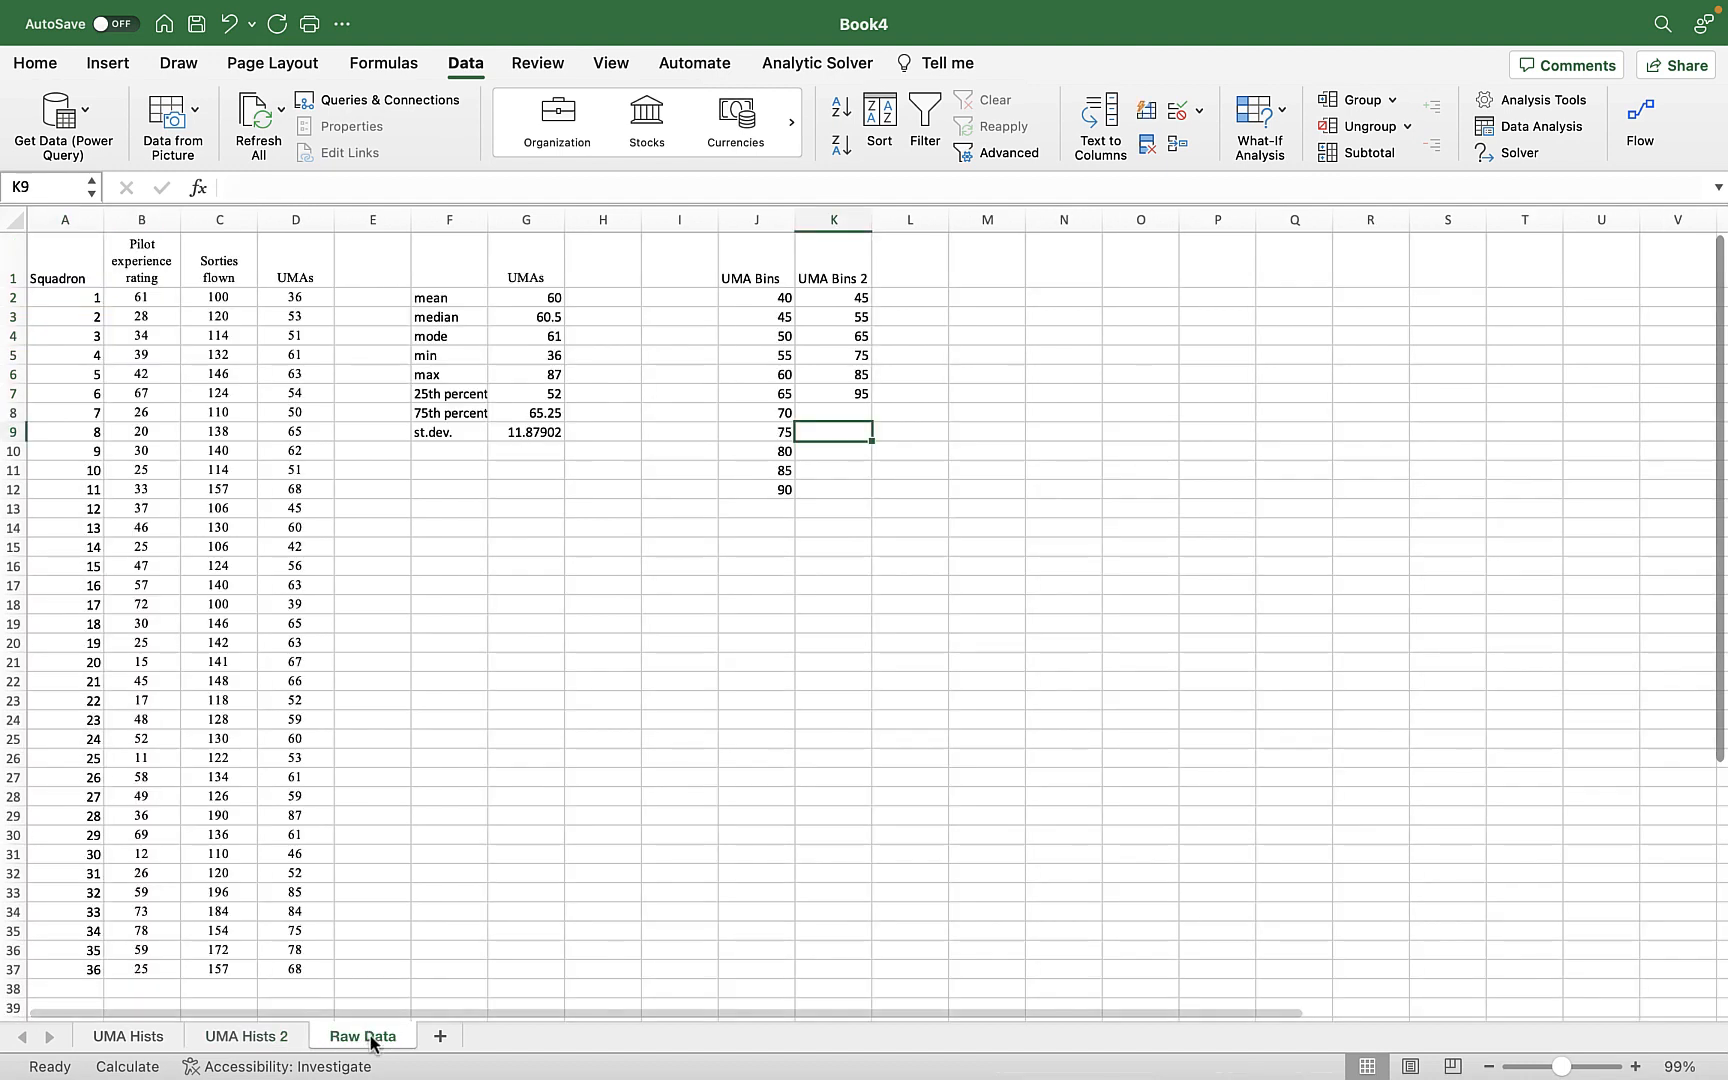
{"action": "left_click", "coordinate": [941, 288]}
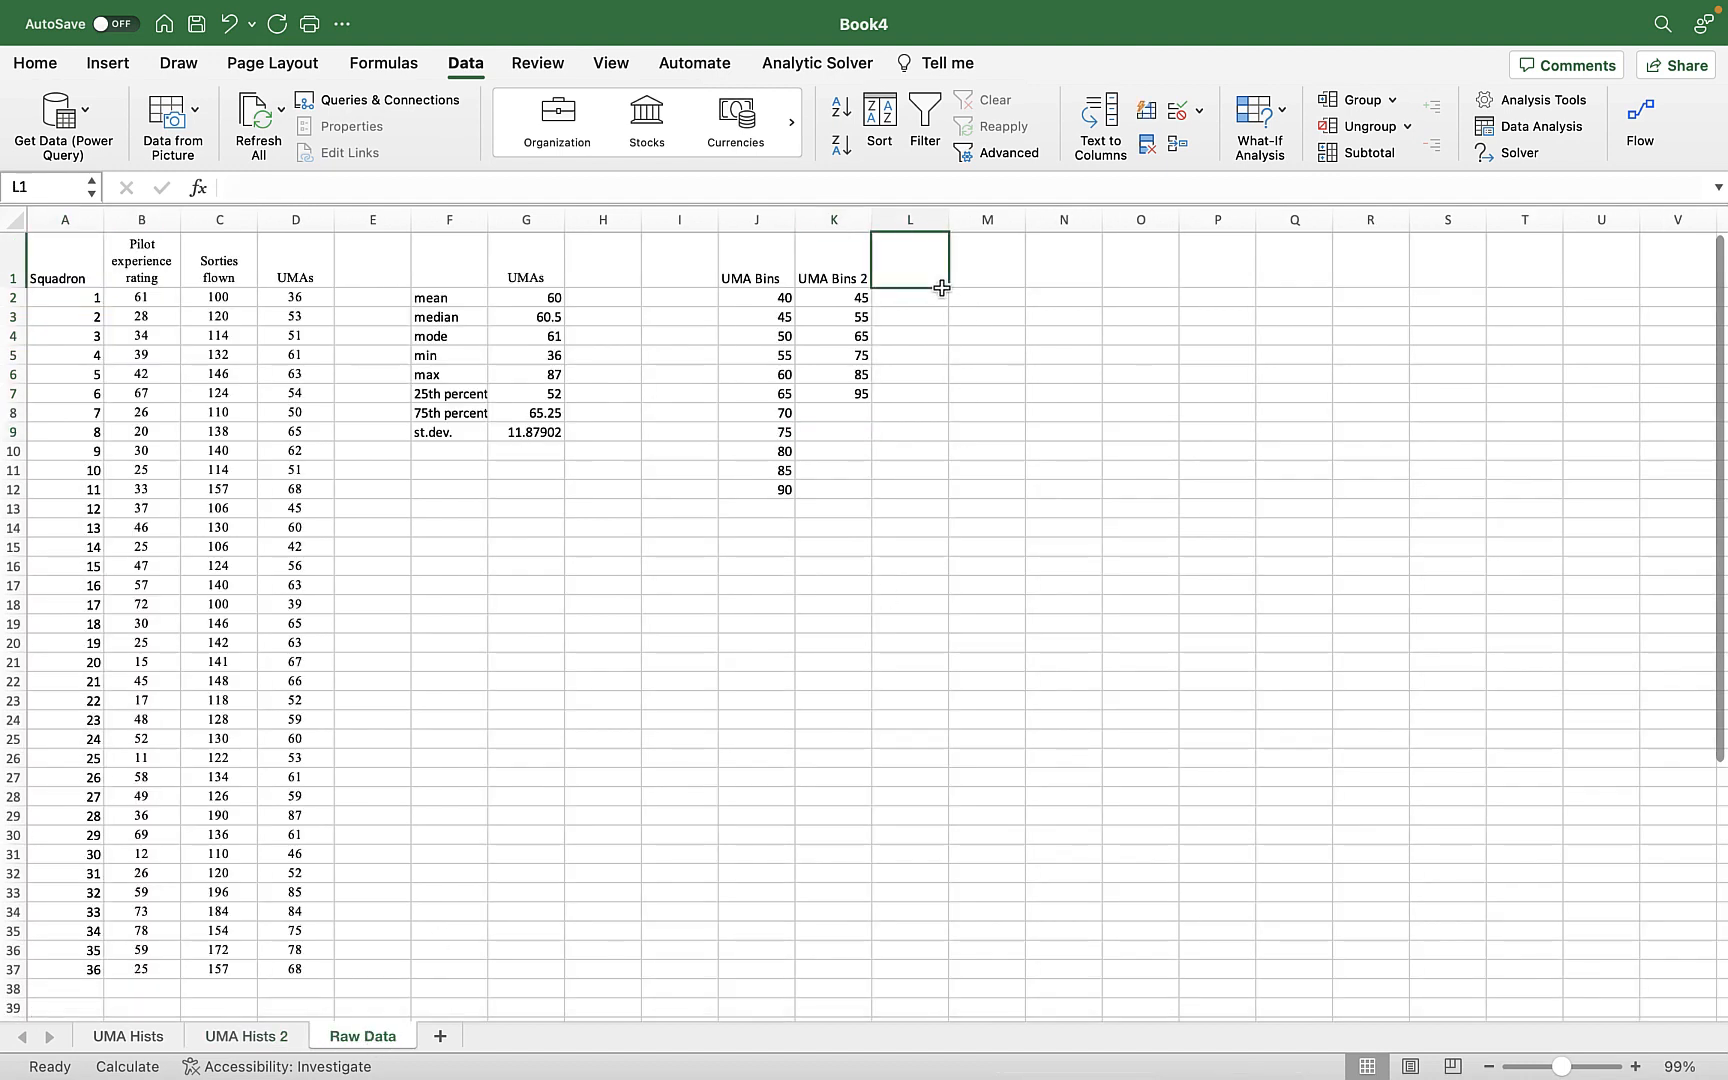
{"action": "type", "text": "UMA Bins"}
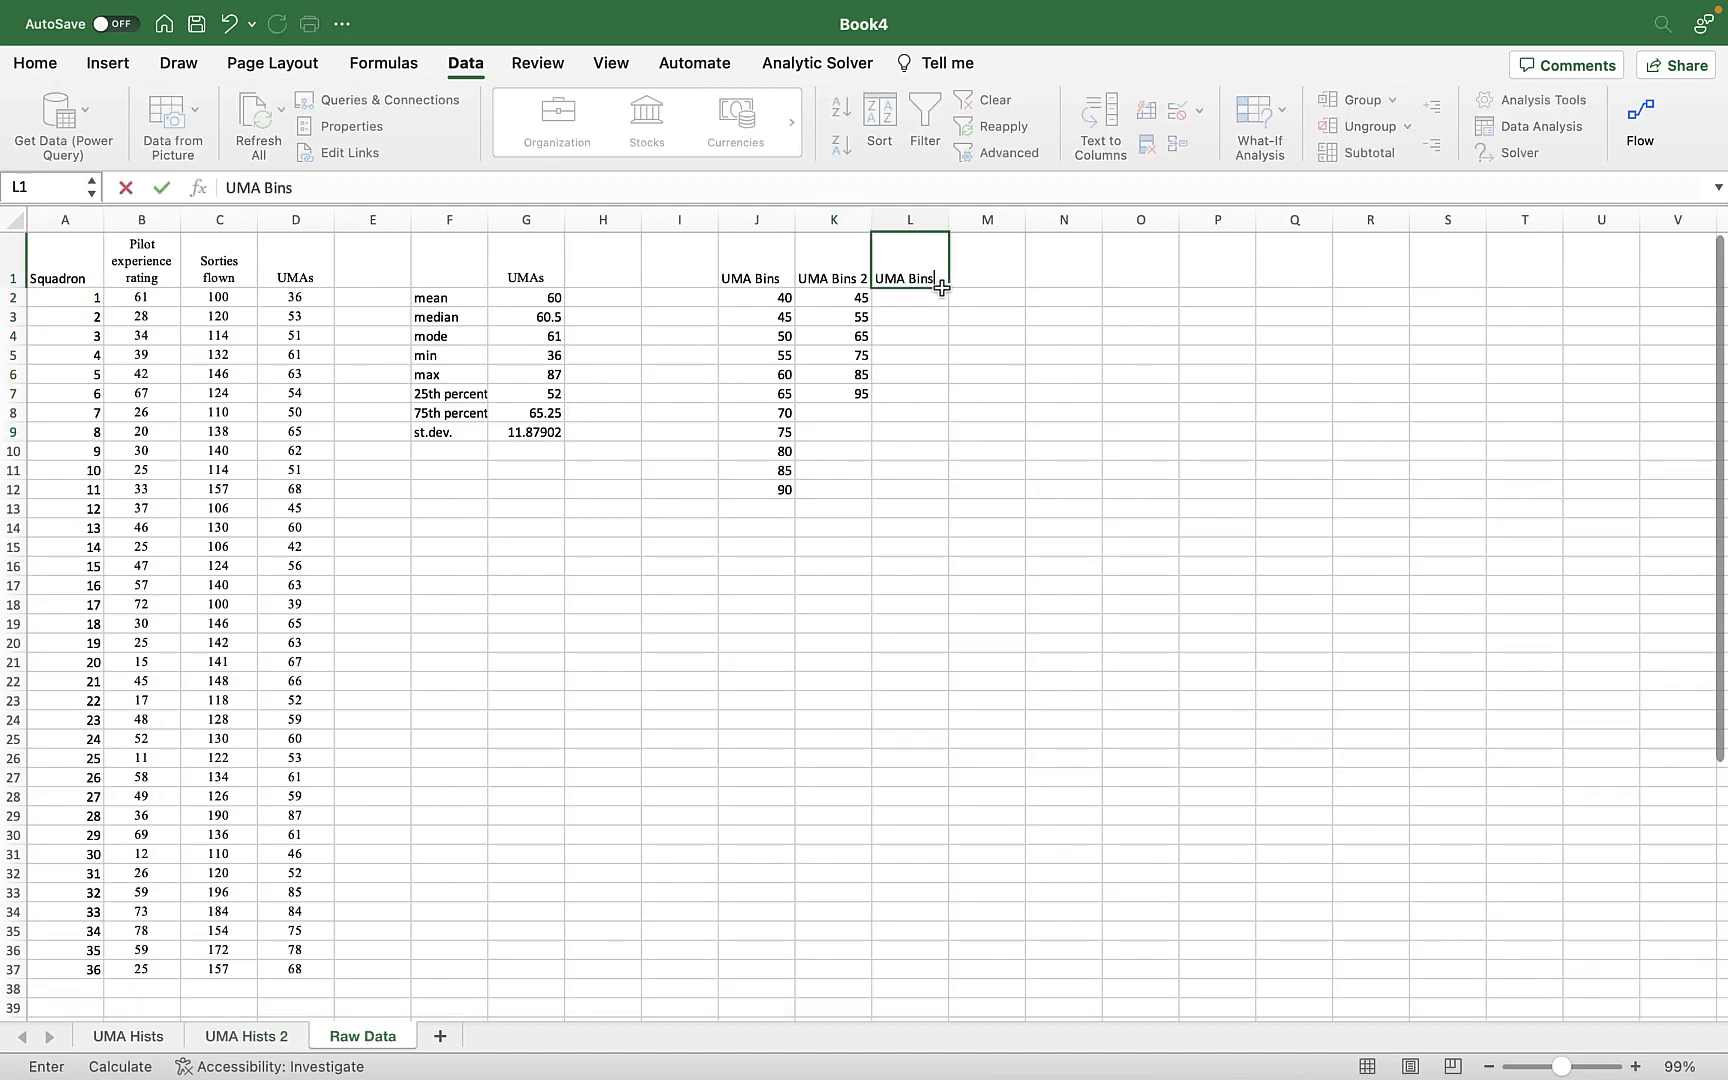
{"action": "key", "text": "Return"}
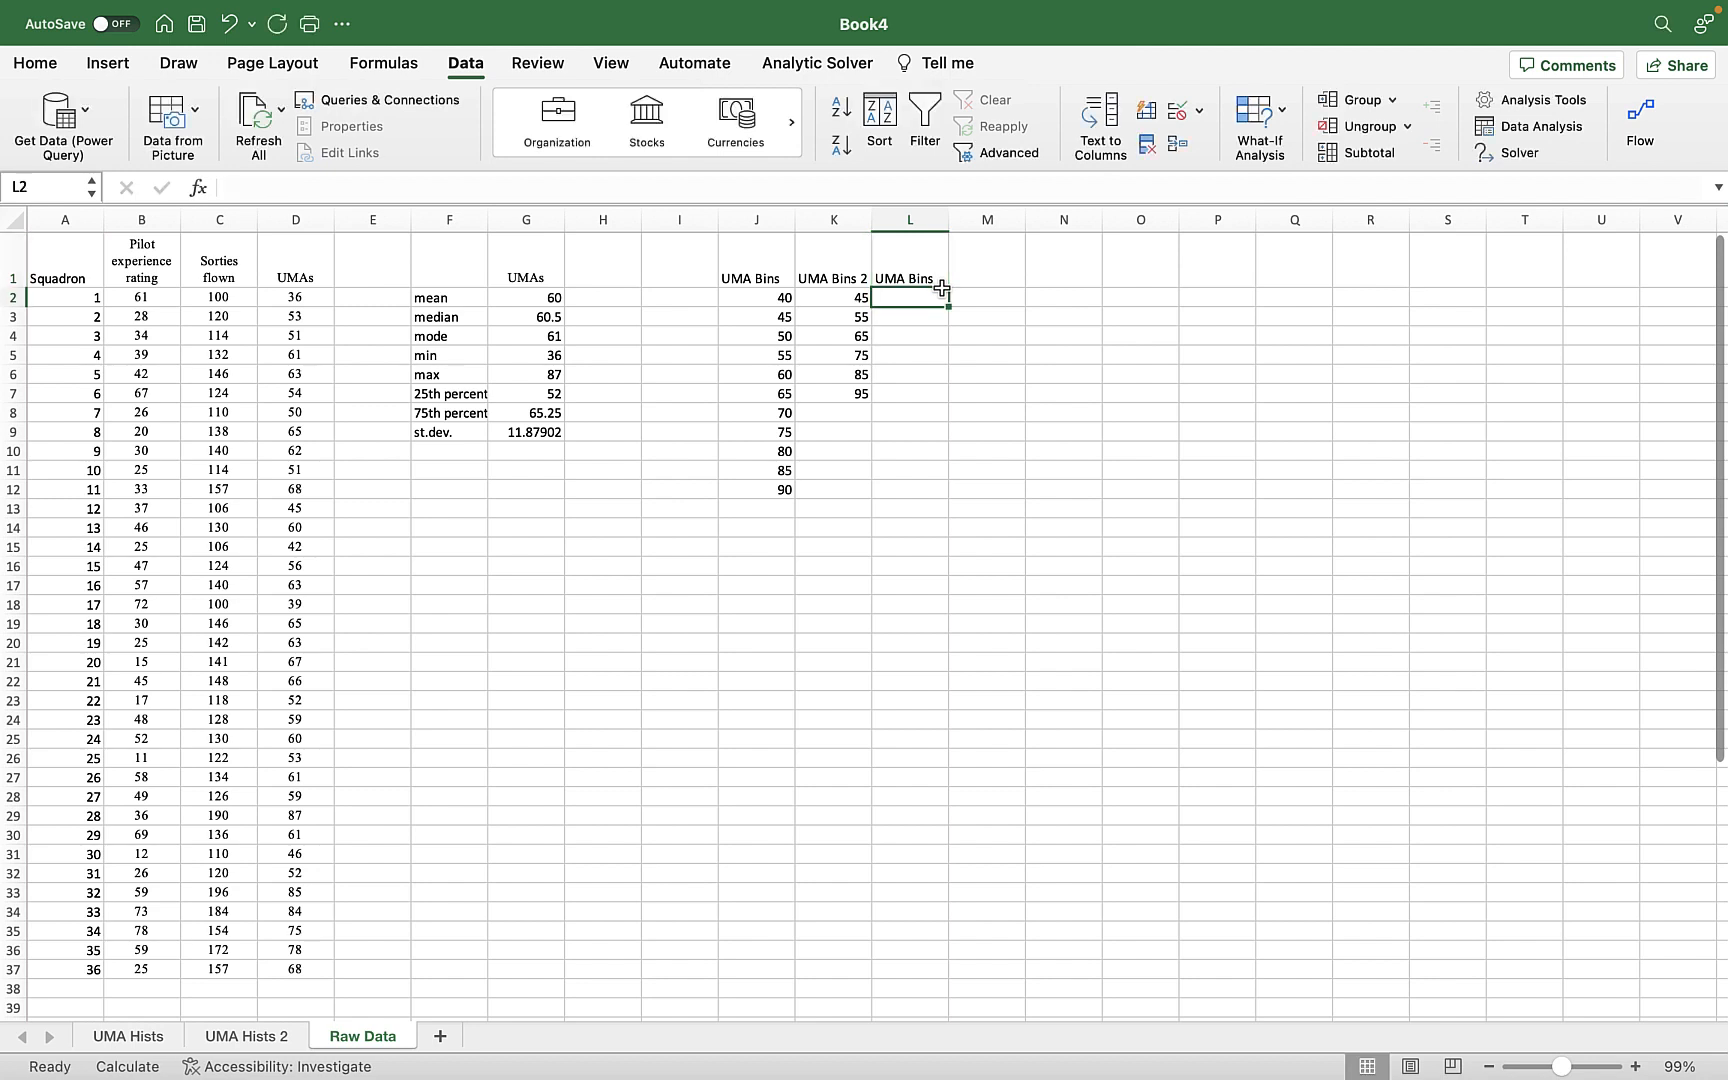
{"action": "type", "text": "55"}
{"action": "key", "text": "Return"}
{"action": "type", "text": "75"}
{"action": "key", "text": "Return"}
{"action": "type", "text": "95"}
{"action": "key", "text": "Return"}
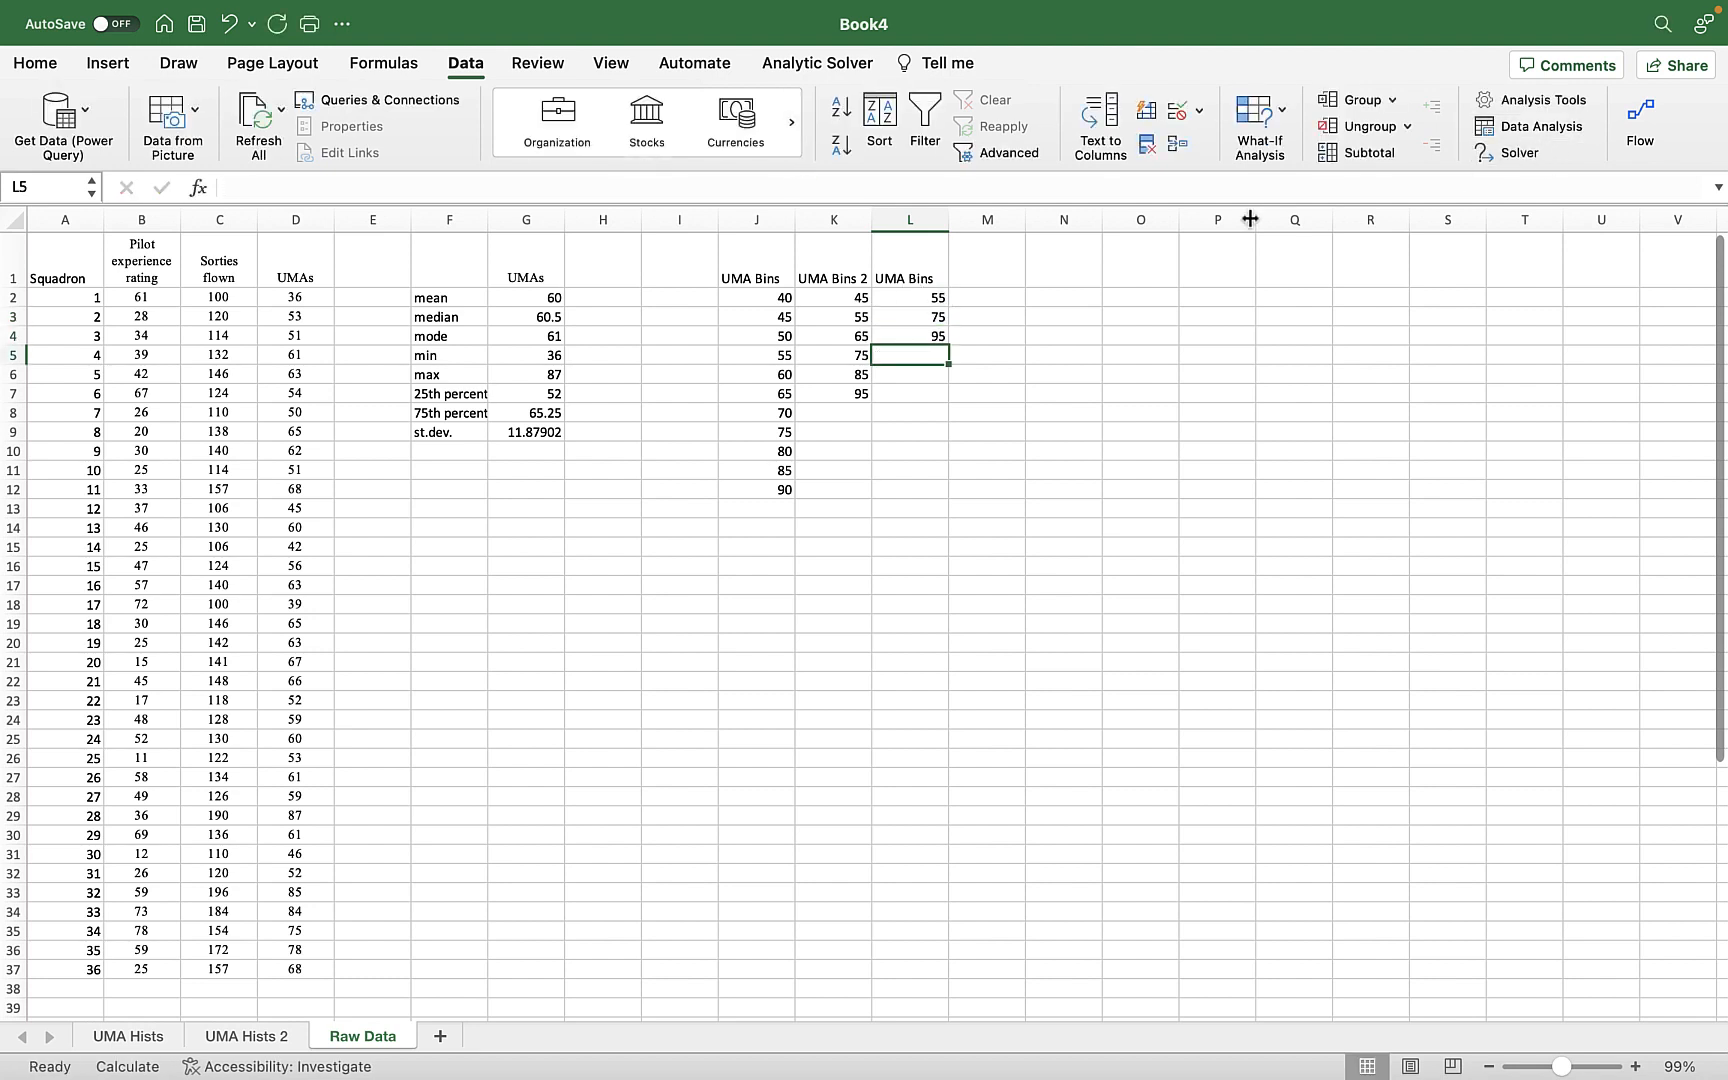
Start the Histogram analysis tool again and set its bin range to the third bin column, $L$1:$L$4.
{"action": "left_click", "coordinate": [1527, 126]}
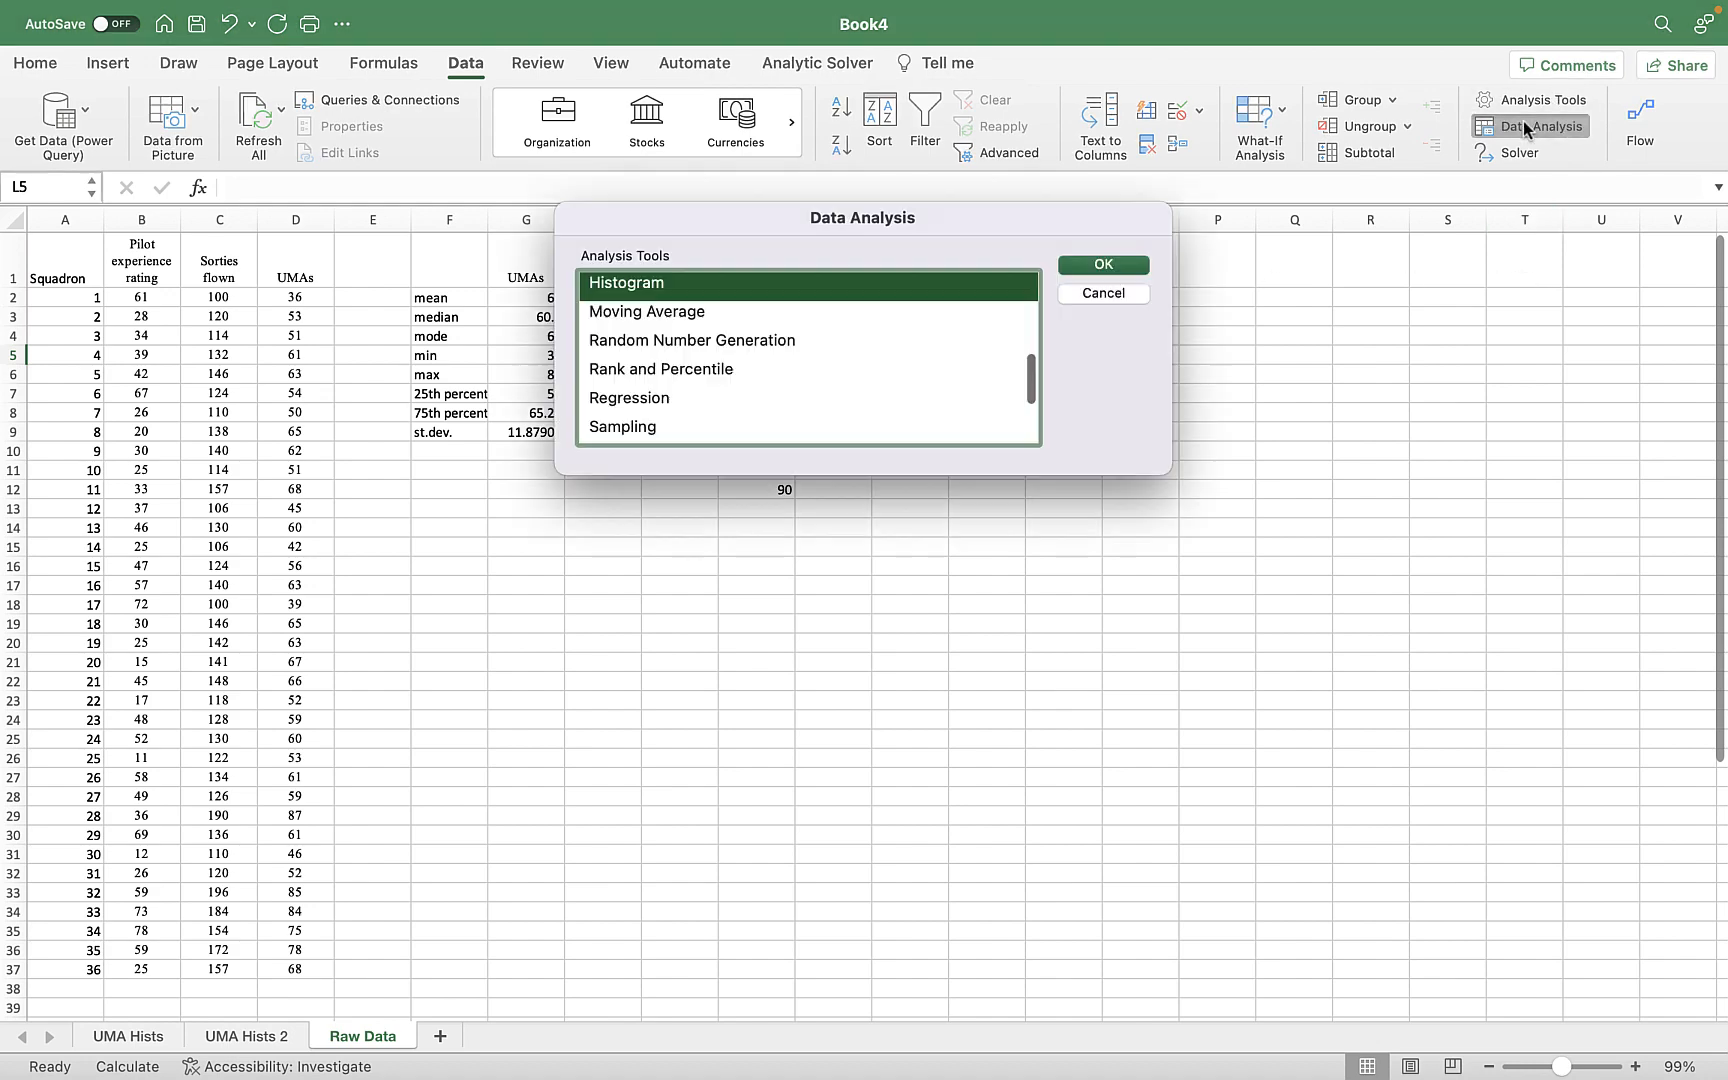
{"action": "left_click", "coordinate": [1105, 268]}
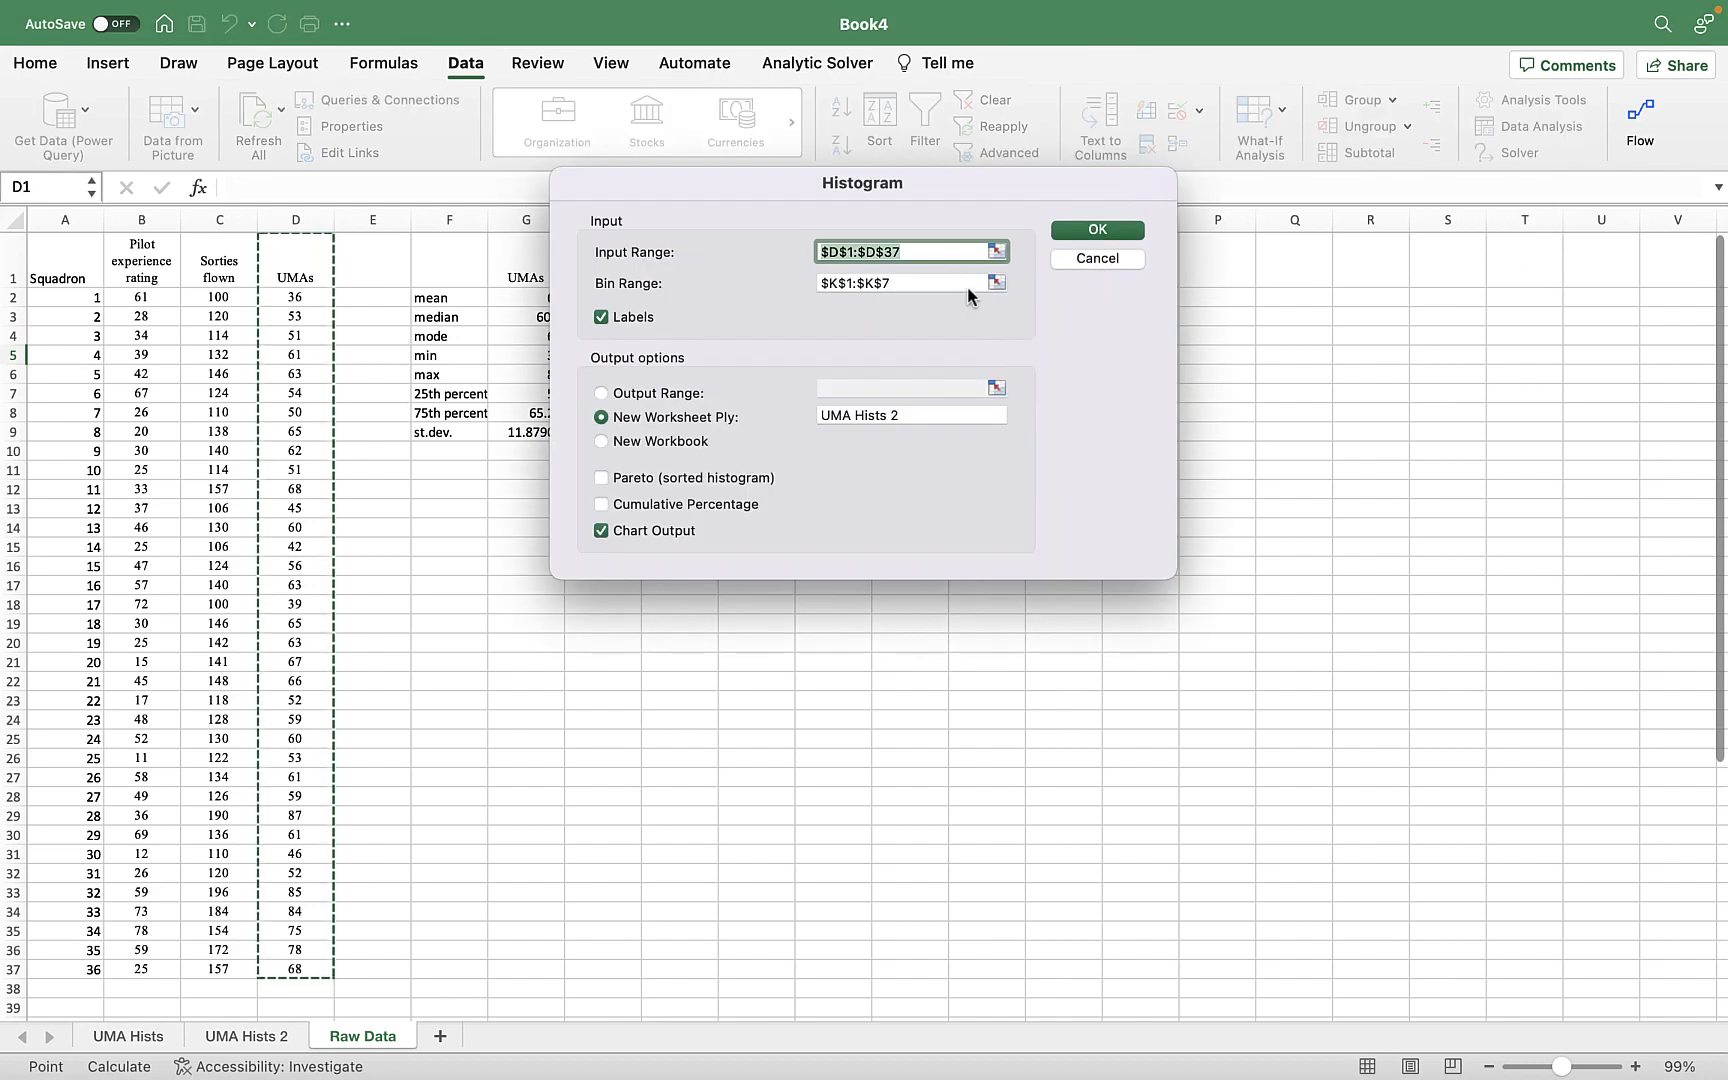
{"action": "left_click", "coordinate": [997, 283]}
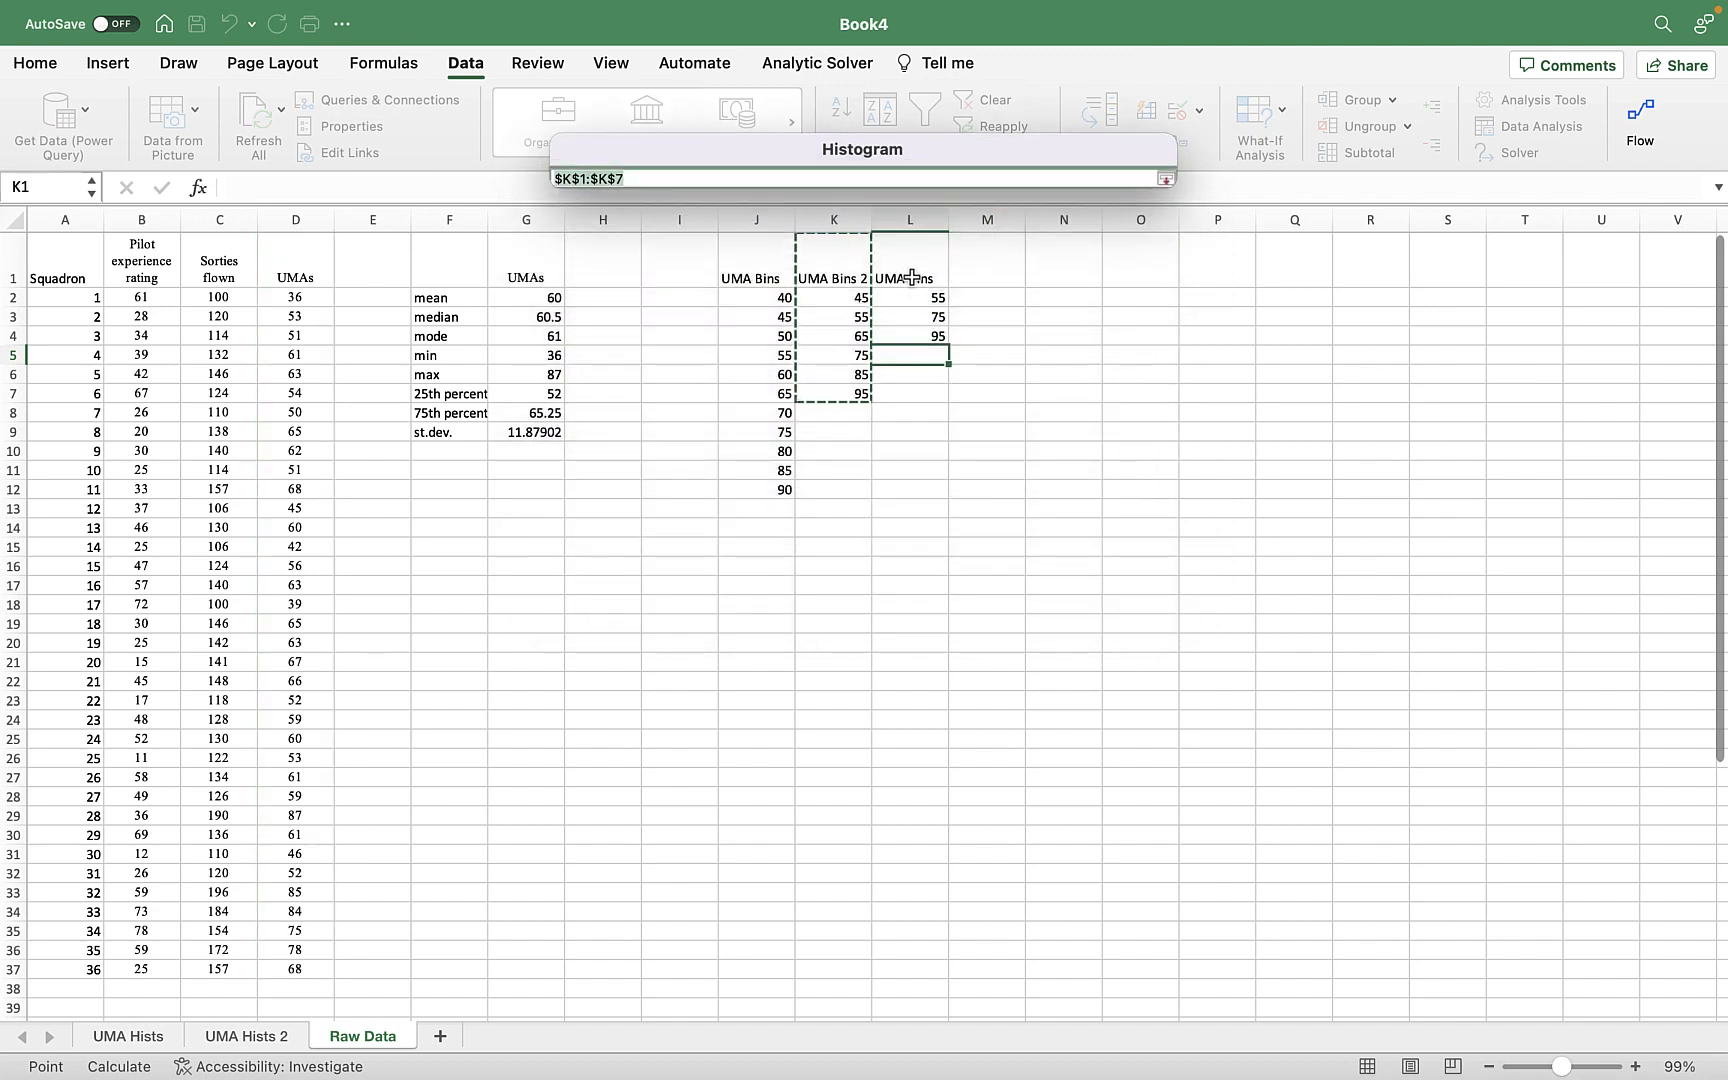
{"action": "left_click_drag", "start_coordinate": [910, 275], "coordinate": [919, 334]}
{"action": "left_click", "coordinate": [1165, 178]}
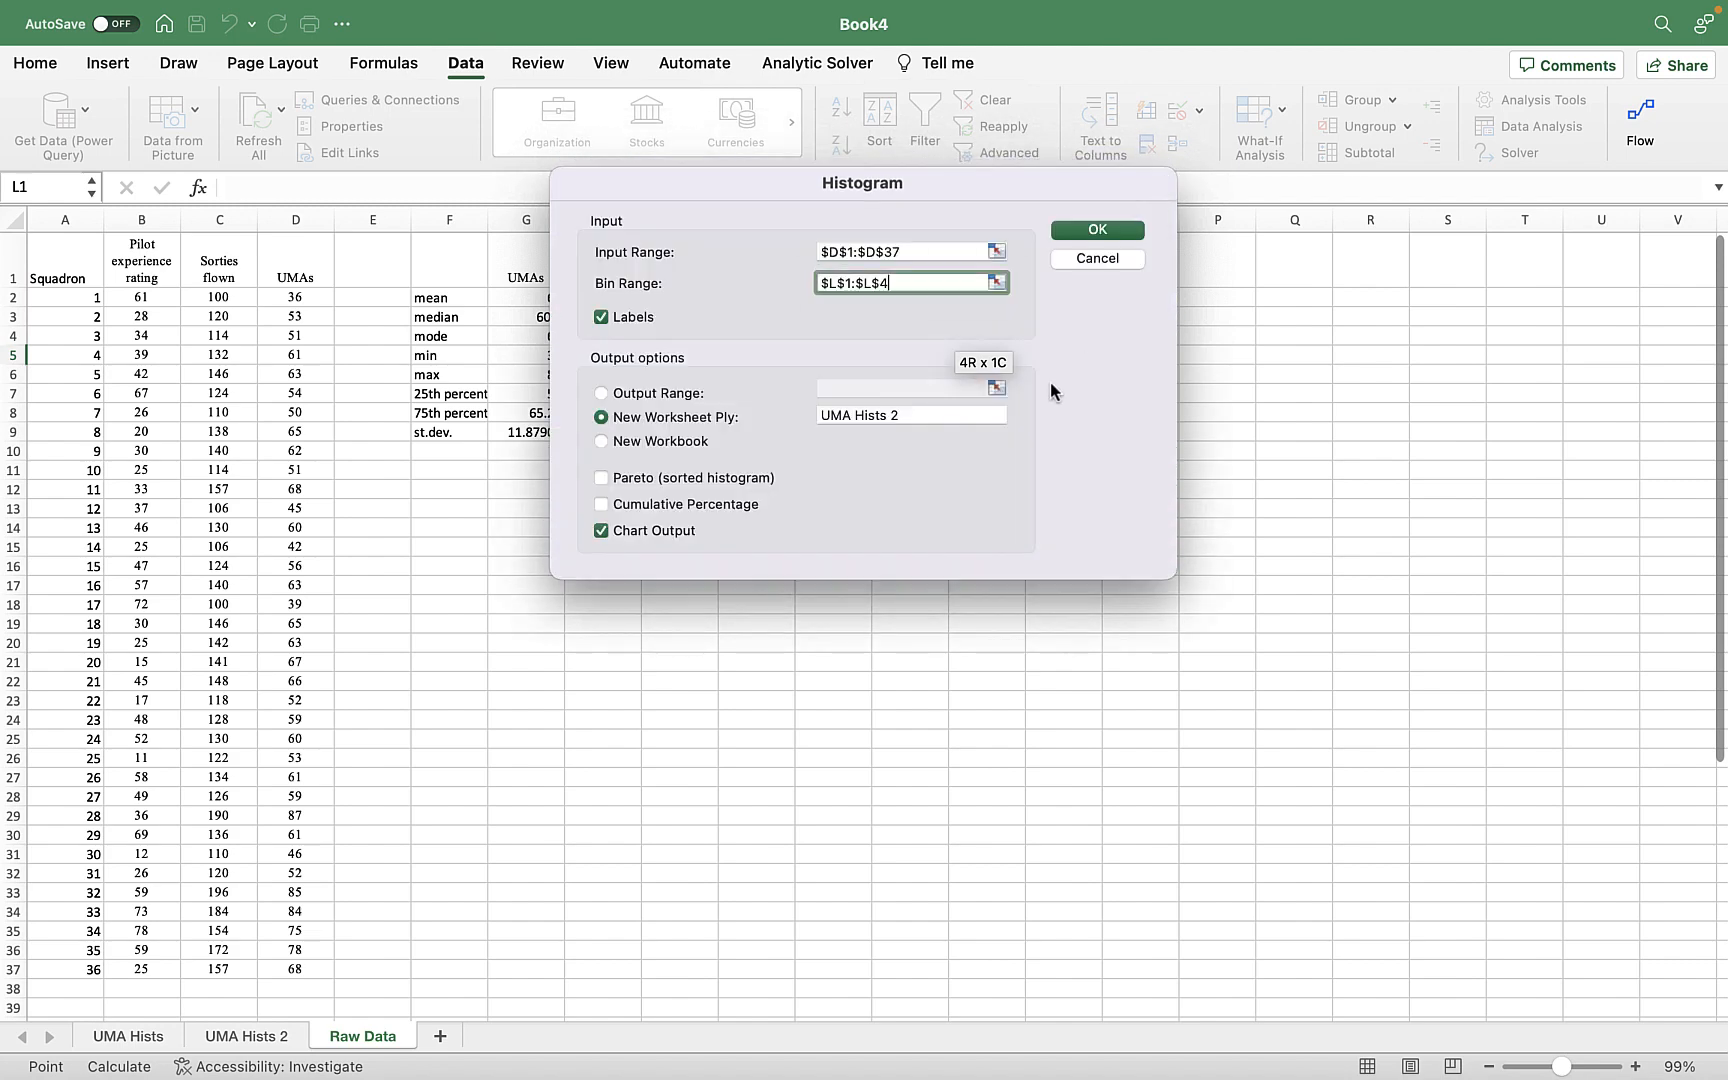
Name the new output worksheet "UMA Hists 3" and generate the histogram.
{"action": "left_click", "coordinate": [897, 410]}
{"action": "key", "text": "BackSpace"}
{"action": "type", "text": "3"}
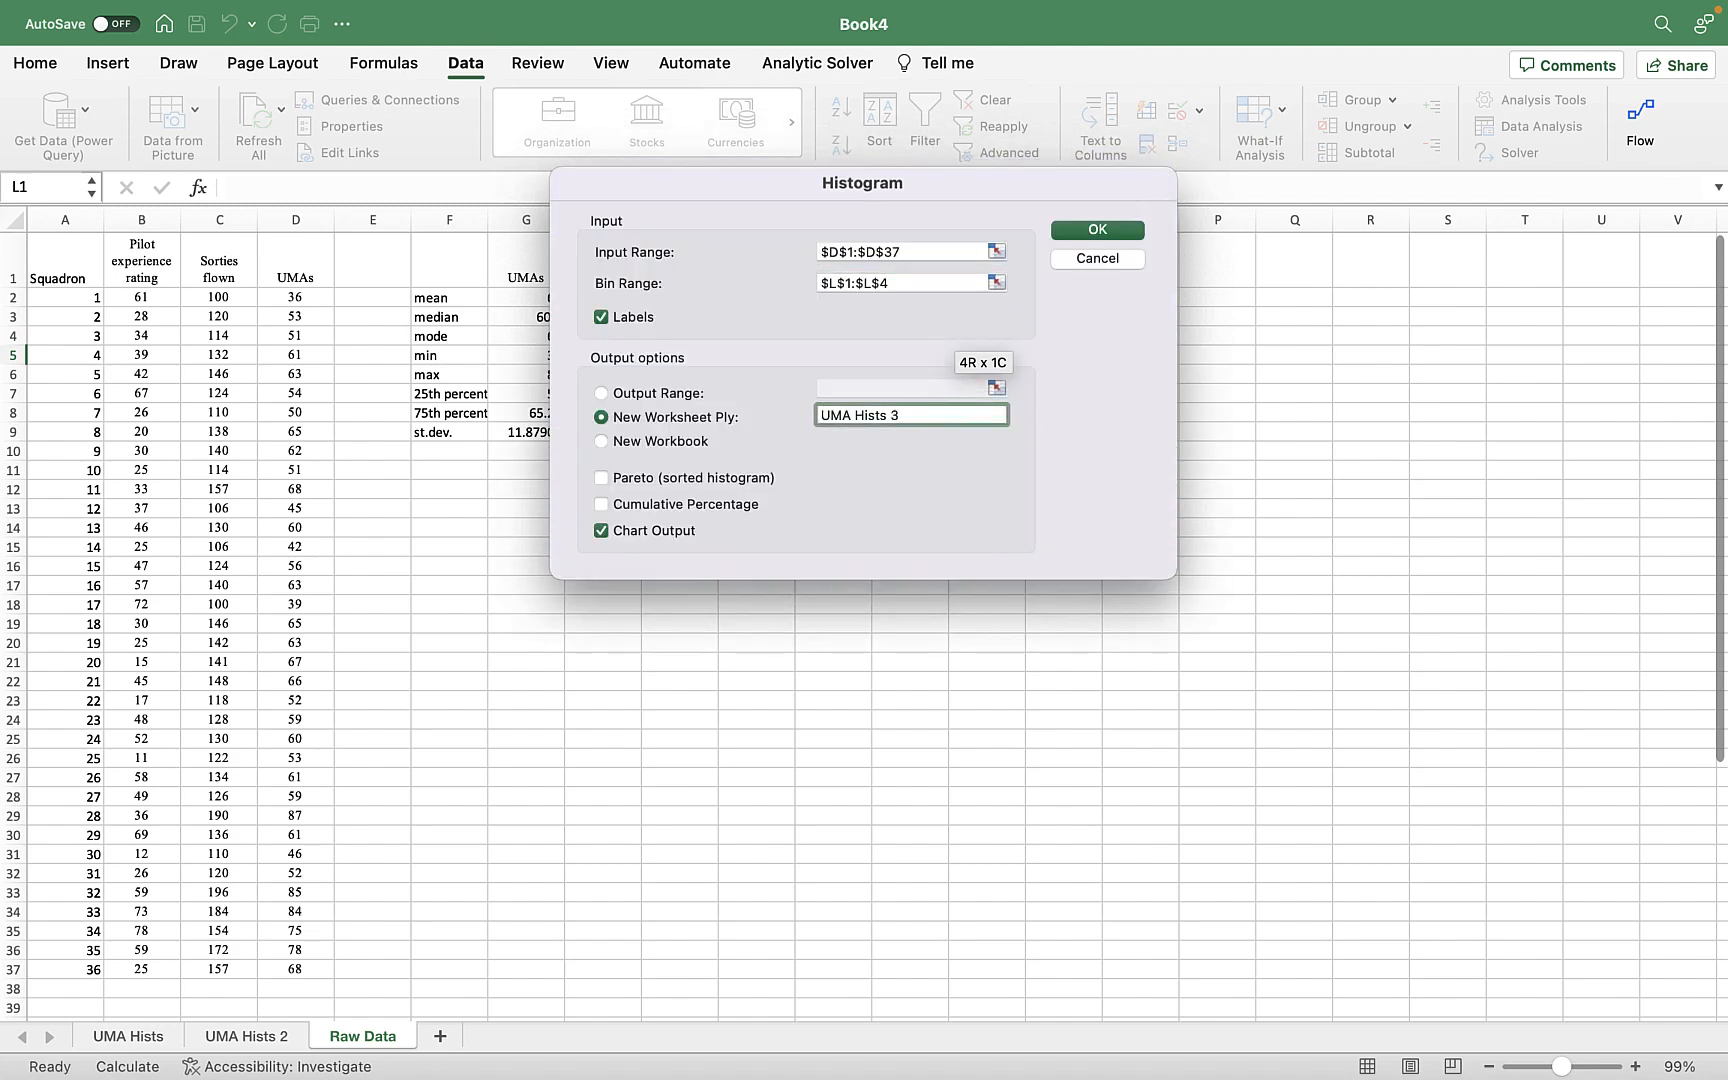
{"action": "left_click", "coordinate": [1105, 232]}
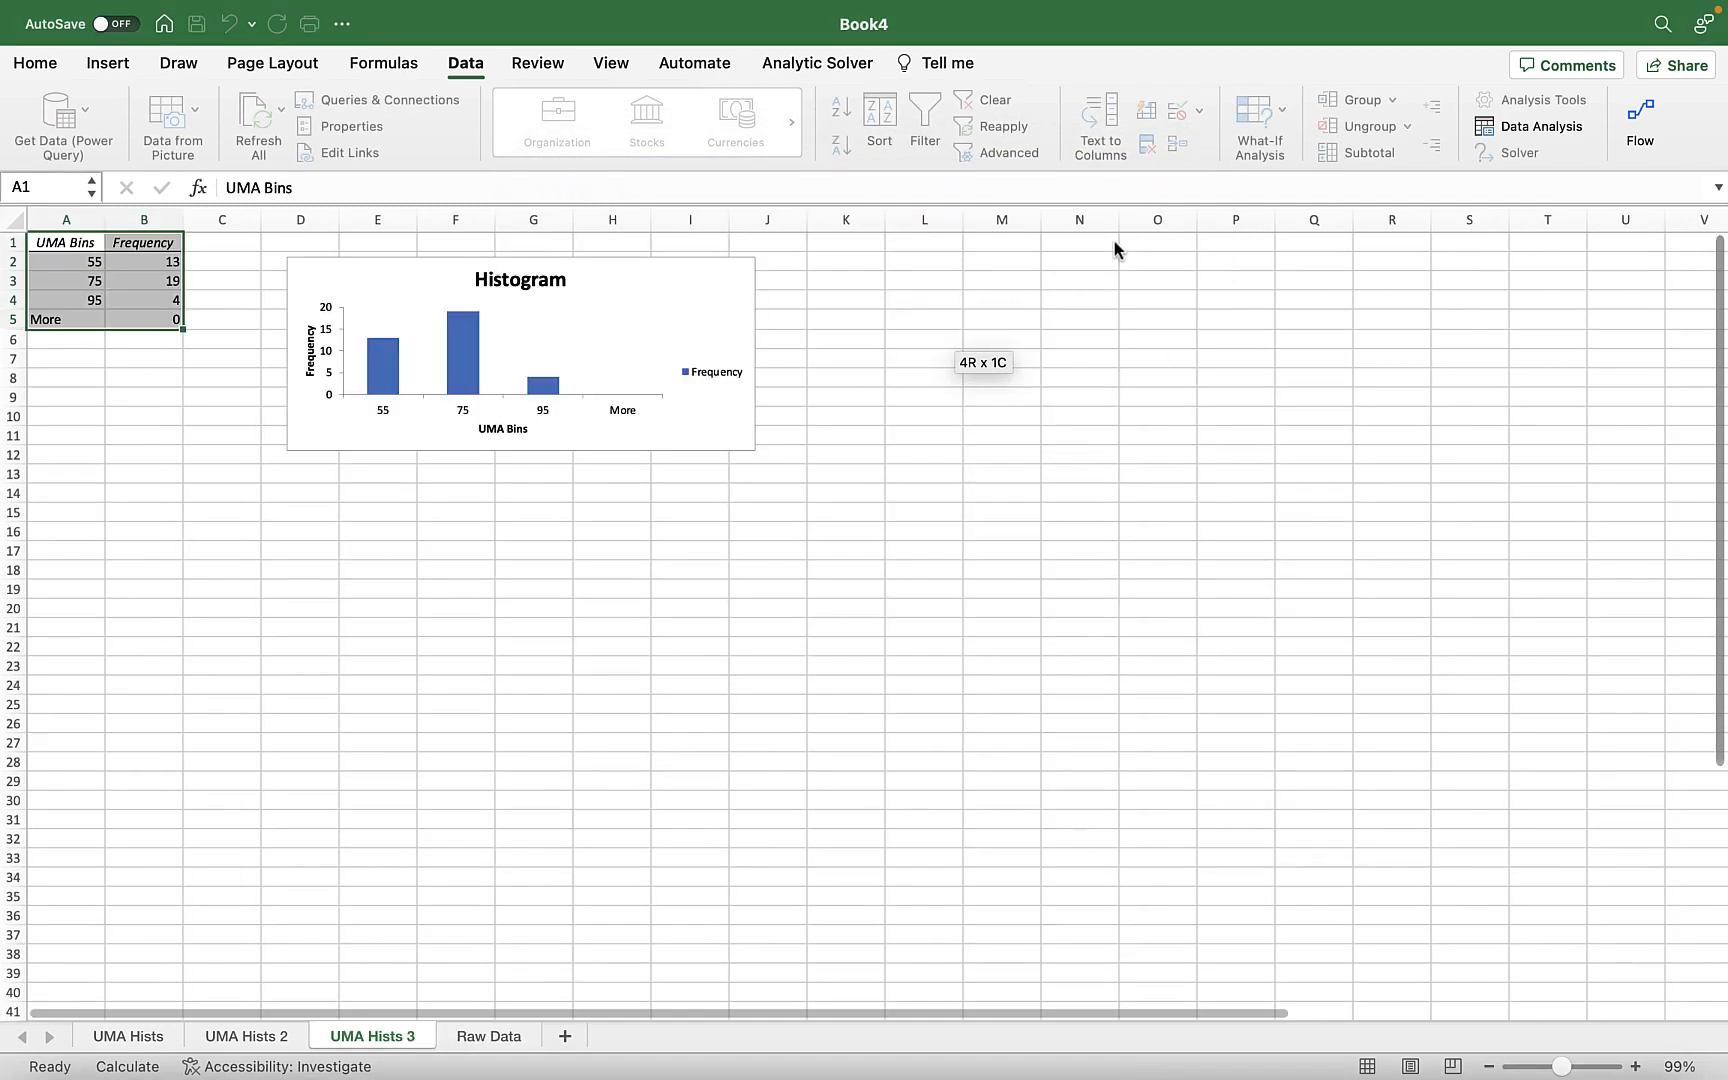